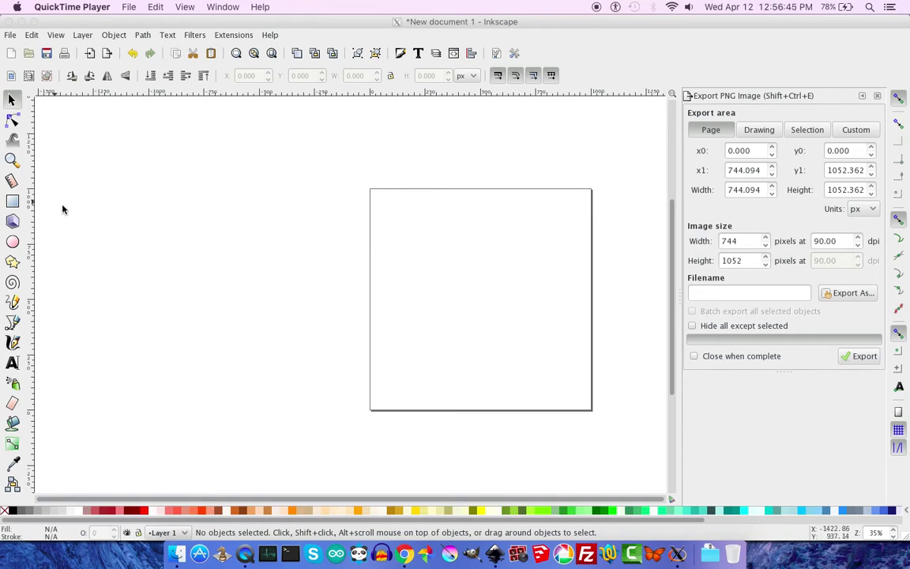
# Step: Fit the page to the window and close the Export PNG panel to clear the canvas for text
pyautogui.click(185, 217)
pyautogui.press('5')
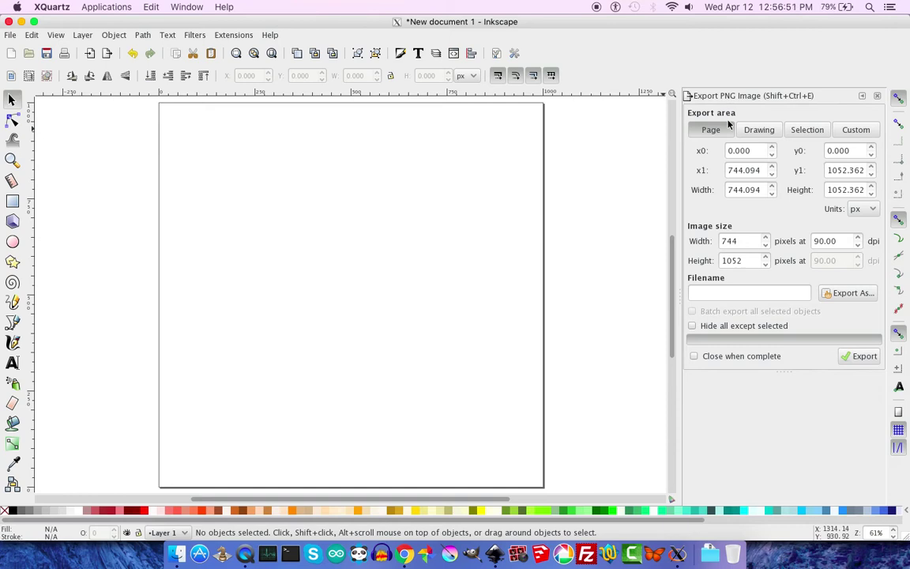
pyautogui.click(877, 96)
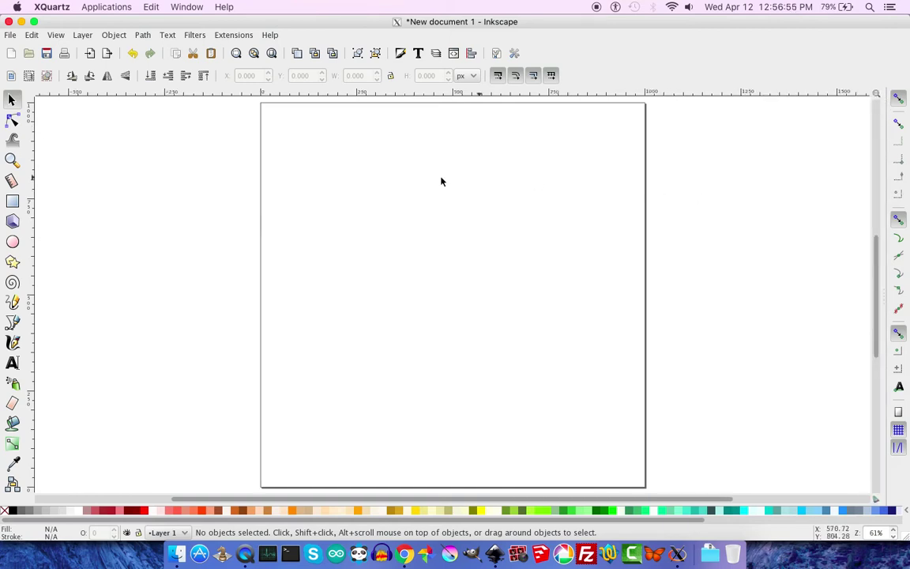
pyautogui.click(13, 362)
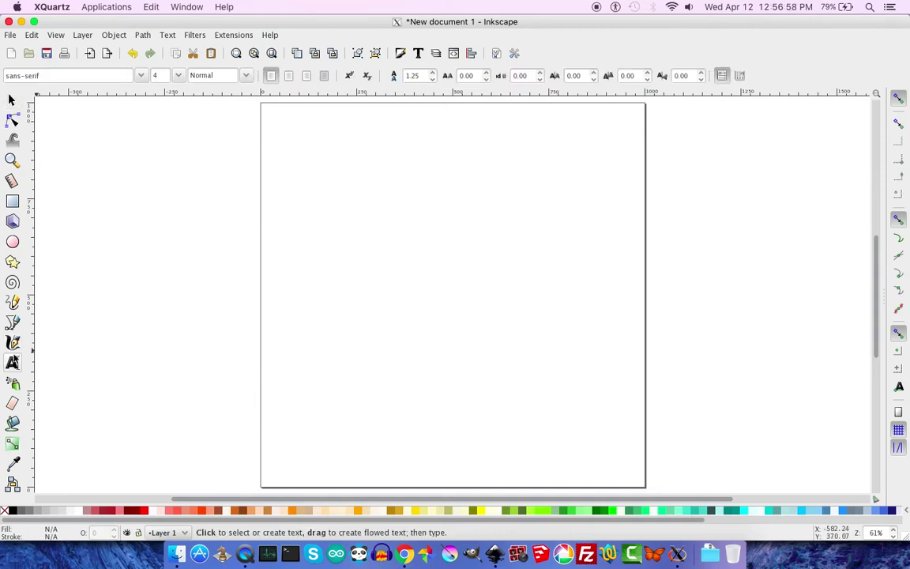
# Step: Type the likes-and-dislikes quote near the page top, followed by 'Seng-T'sa' as the author credit
pyautogui.click(316, 183)
pyautogui.write('Hel')
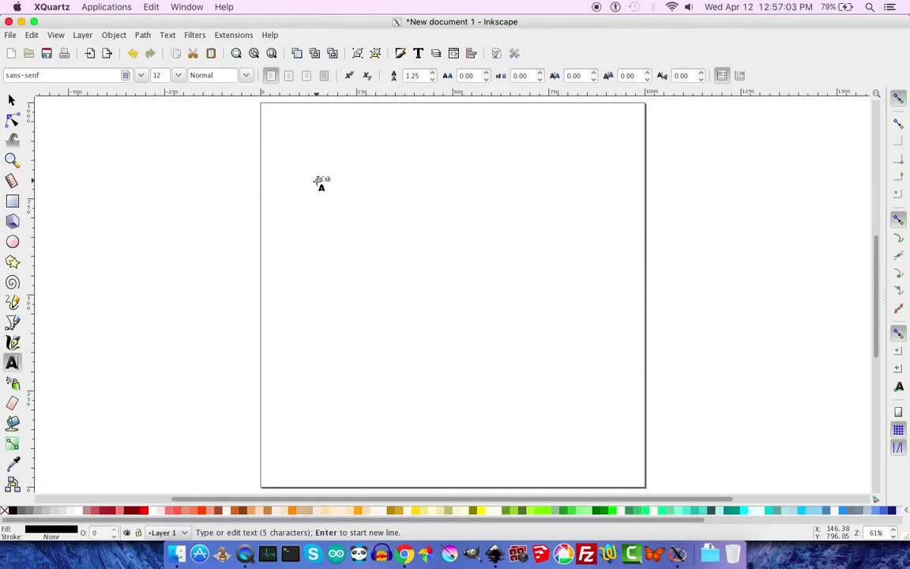
pyautogui.write('.')
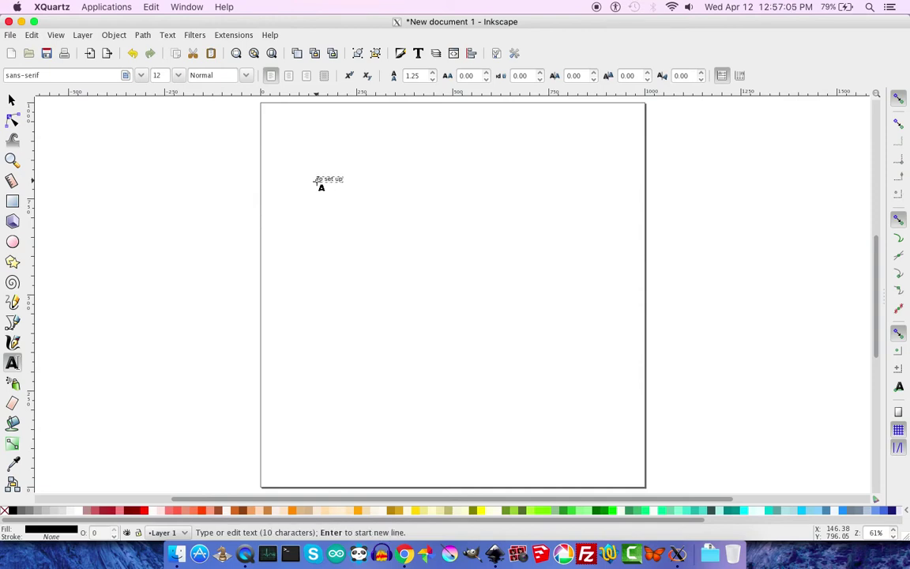
pyautogui.write(' youlike against w')
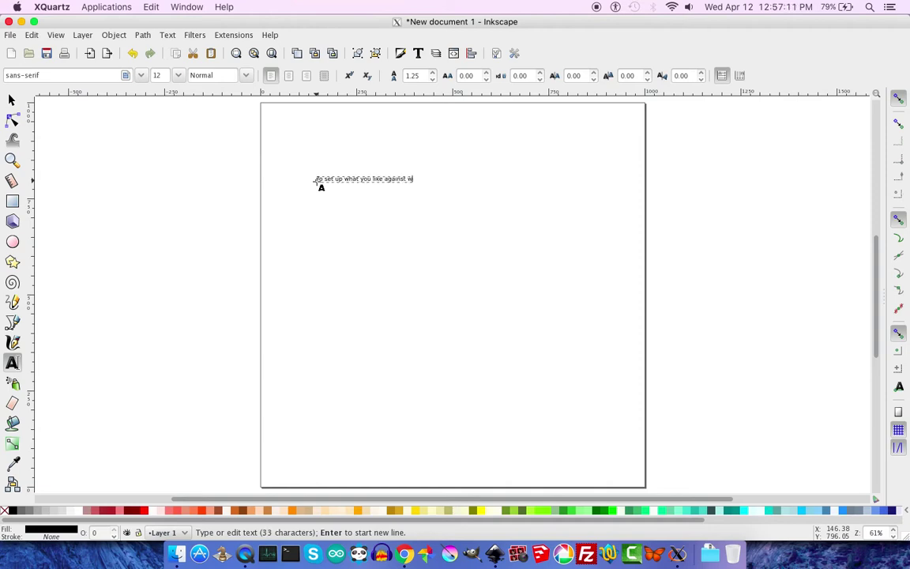
pyautogui.write('hat you da')
pyautogui.write('slike -- this')
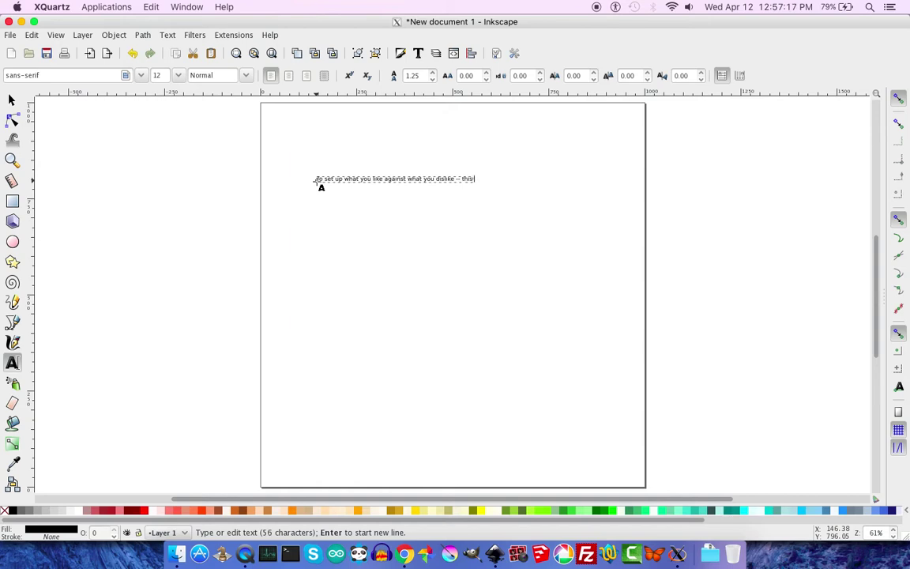
pyautogui.write(' is the disease o')
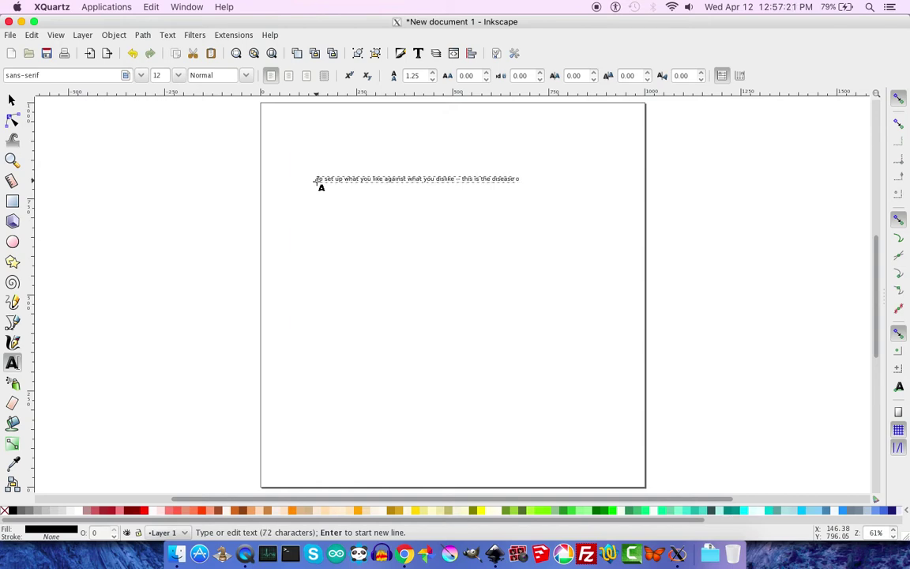
pyautogui.write('f the mind.')
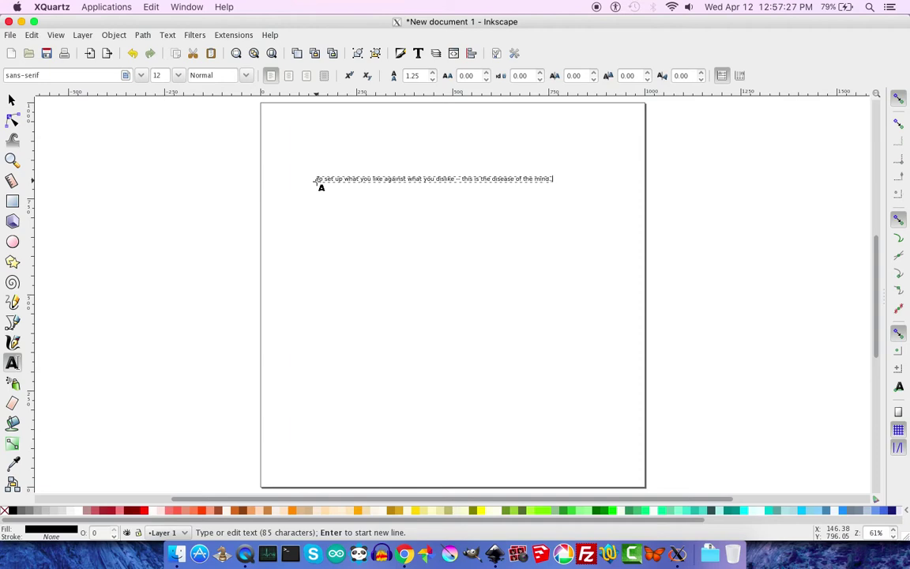
pyautogui.write('Seng')
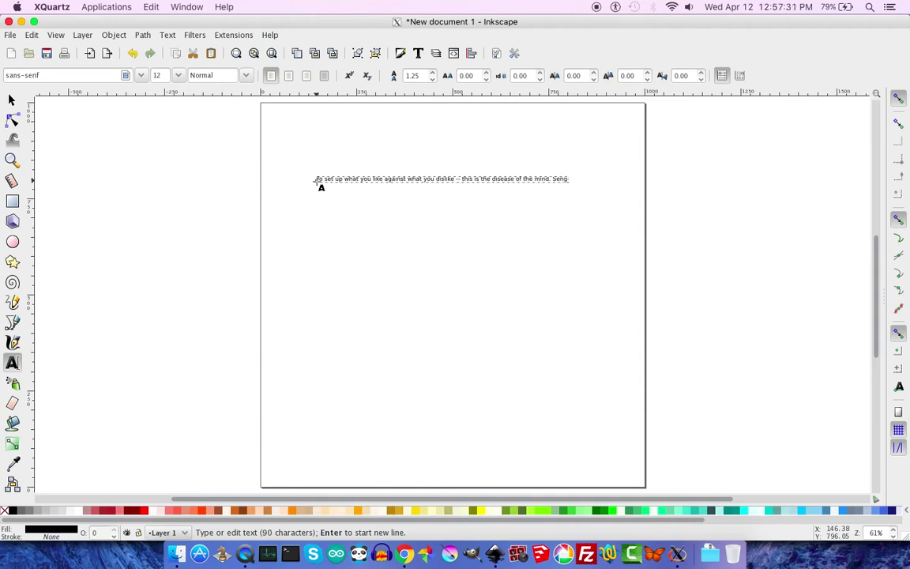
pyautogui.write("-T'san")
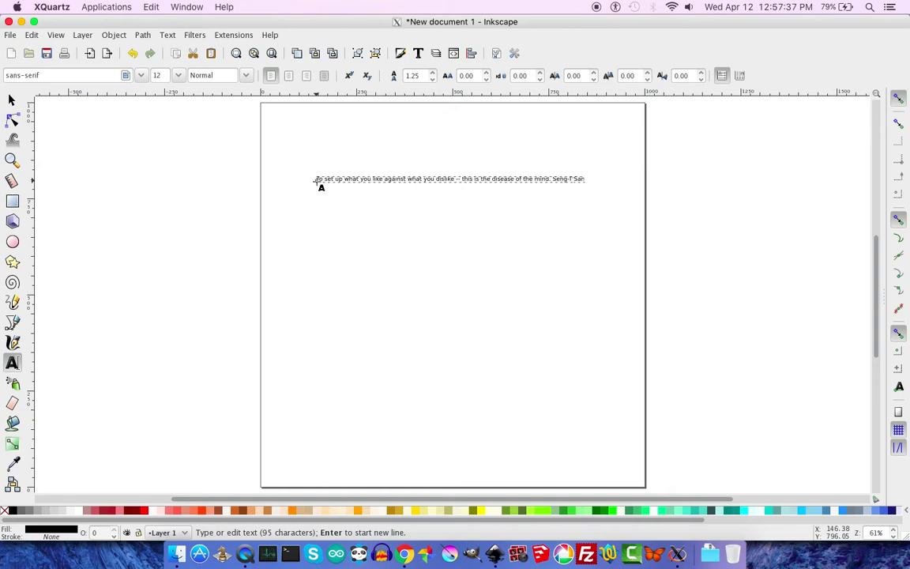
pyautogui.click(11, 100)
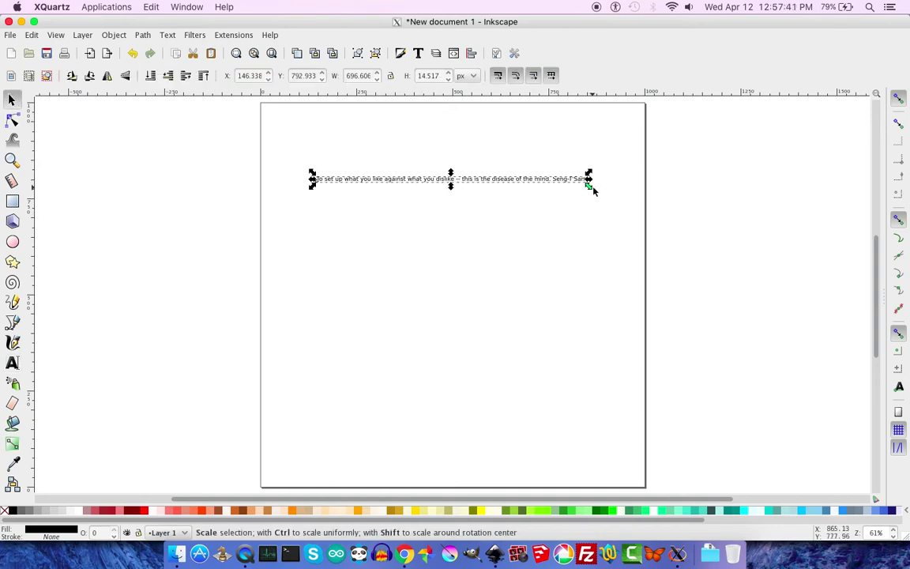
# Step: Enlarge the quote to about 147%, move it left, and break lines after 'To set up', before 'against' and 'what you dislike', adding a dash
pyautogui.moveTo(589, 187); pyautogui.dragTo(821, 335)
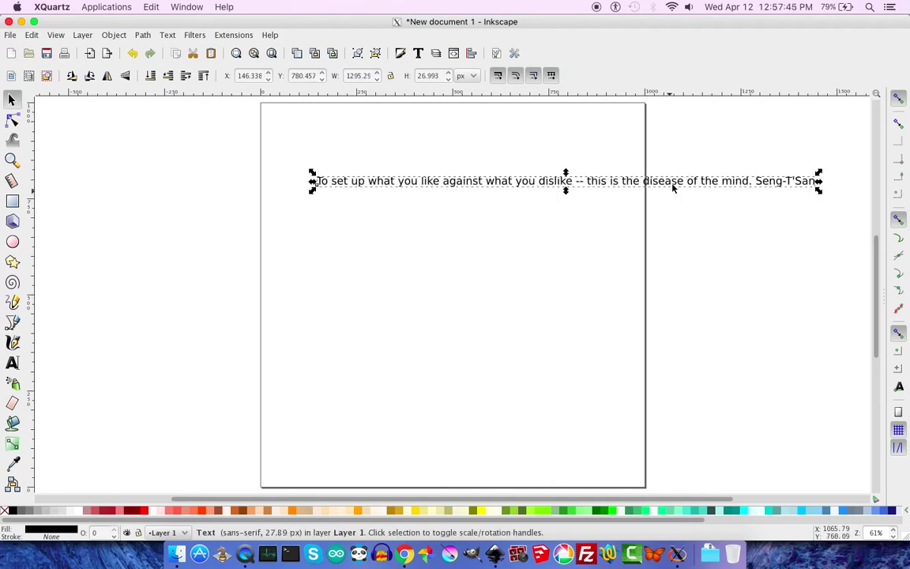
pyautogui.moveTo(678, 183); pyautogui.dragTo(526, 309)
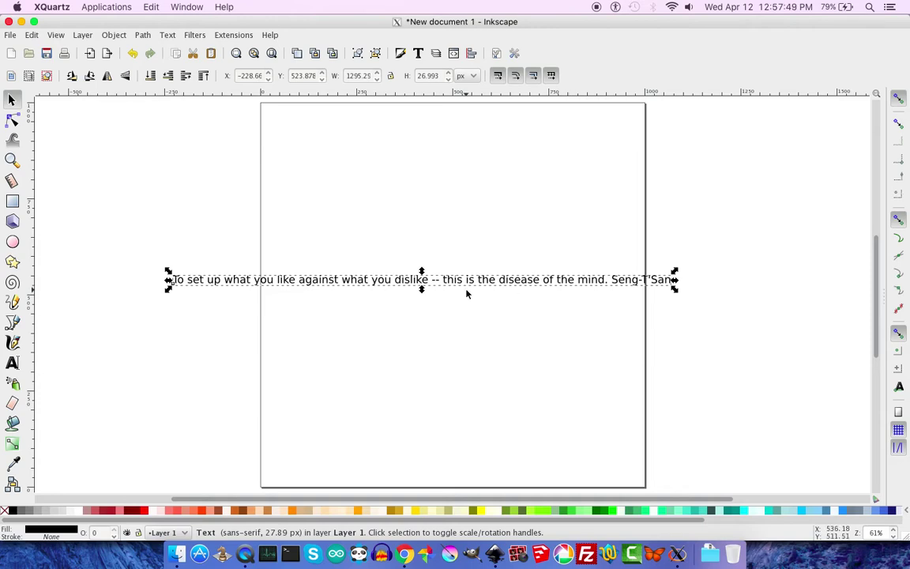
pyautogui.doubleClick(225, 283)
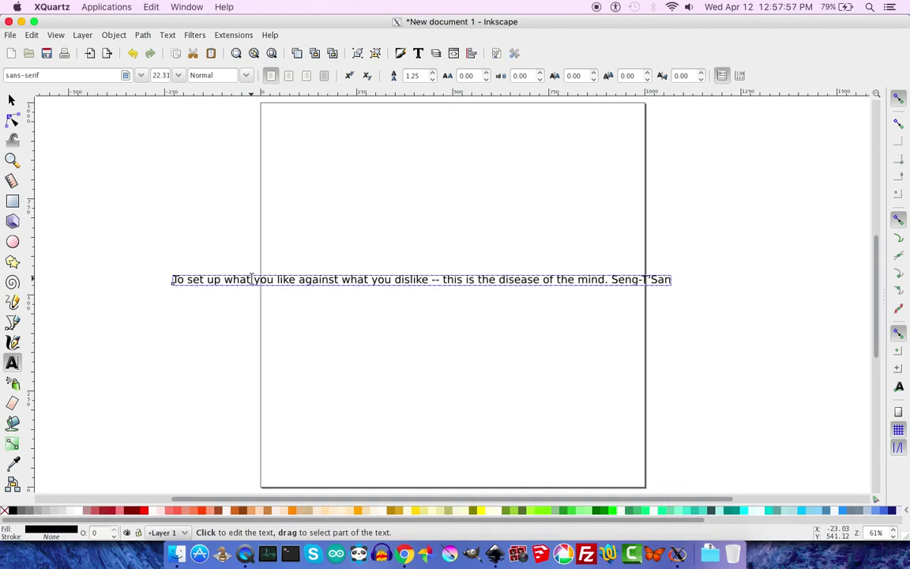
pyautogui.press('Return')
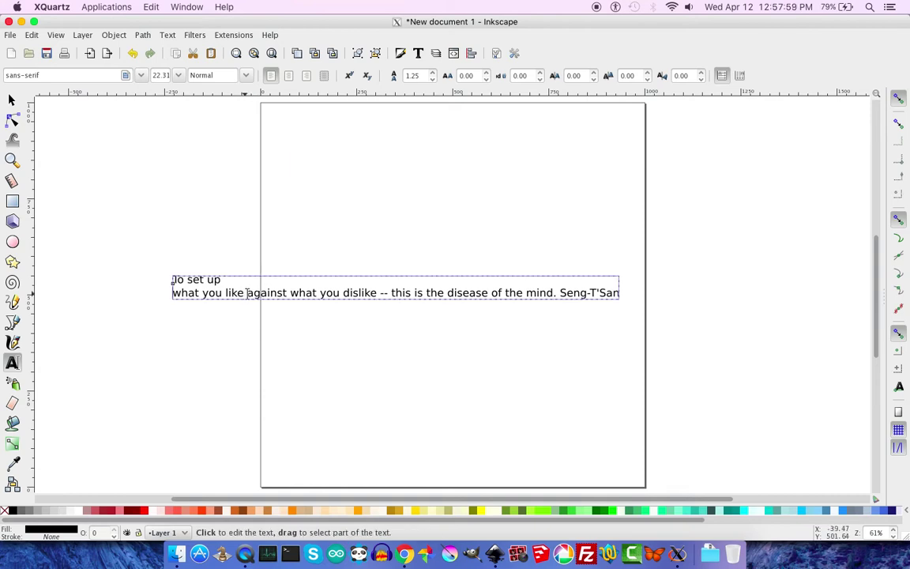
pyautogui.click(251, 290)
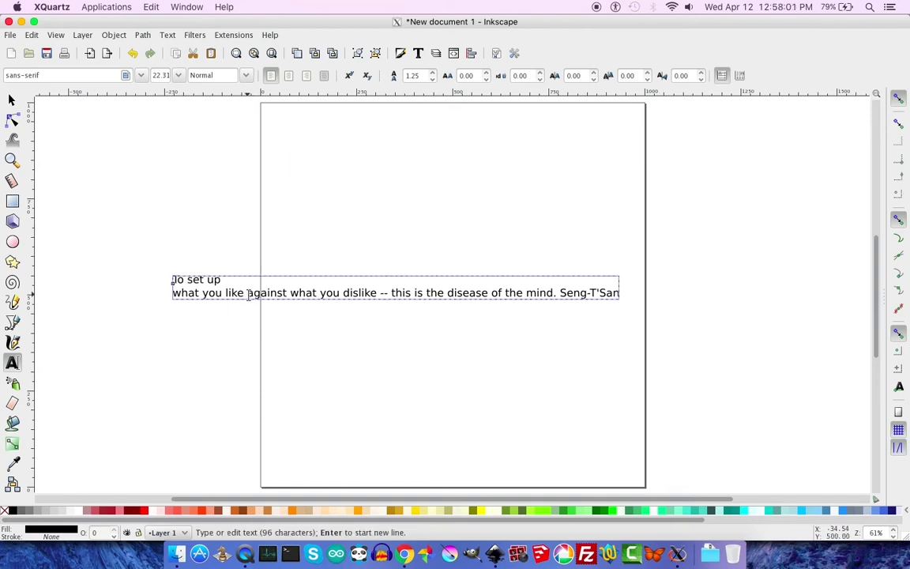
pyautogui.press('Return')
pyautogui.click(216, 308)
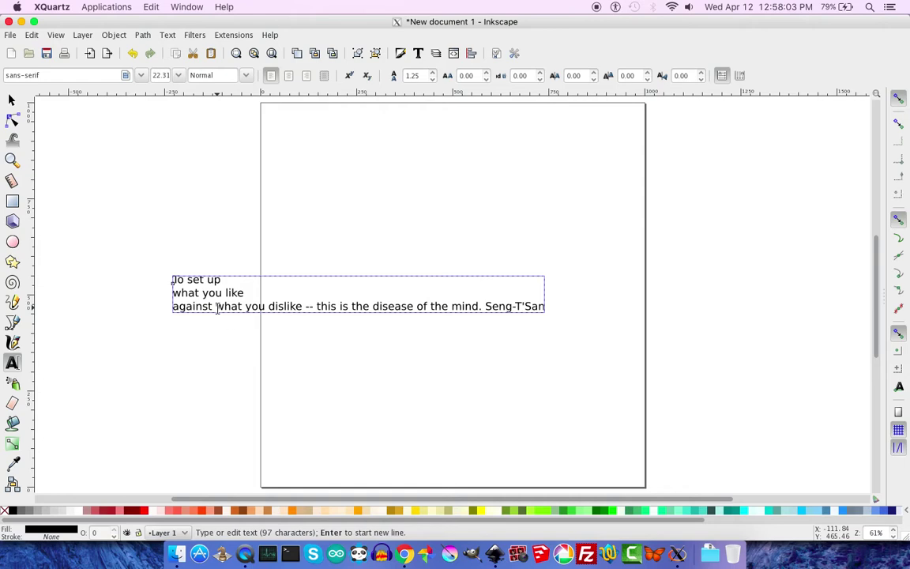
pyautogui.press('Return')
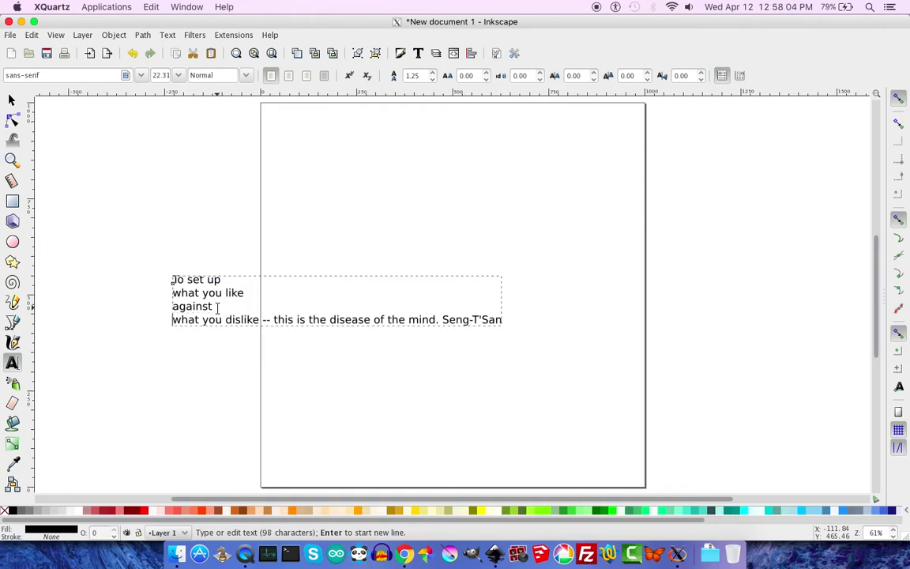
pyautogui.click(265, 319)
pyautogui.write('-')
# Step: Start new lines at 'this is the', 'disease', 'of the mind' and 'Seng-T'San', then finish editing
pyautogui.click(274, 319)
pyautogui.press('Return')
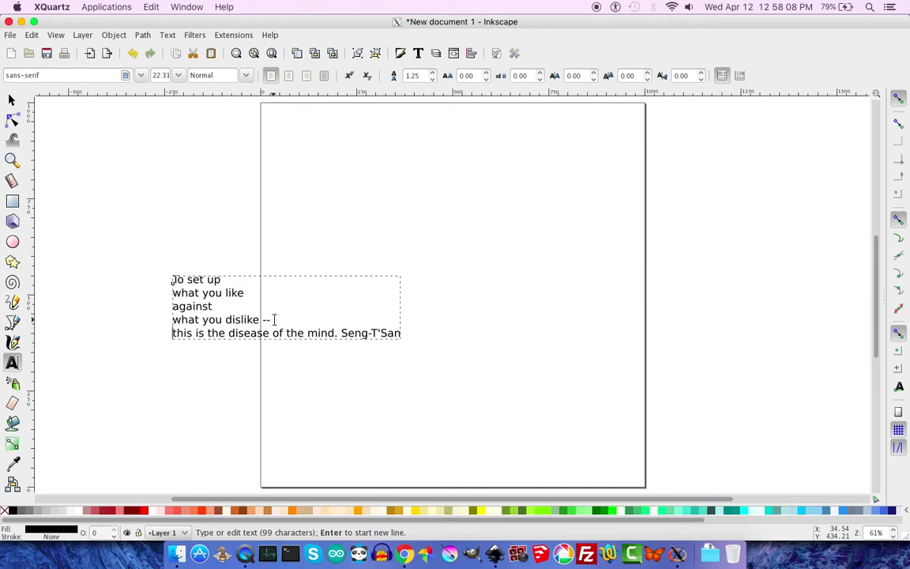
pyautogui.click(229, 333)
pyautogui.press('Return')
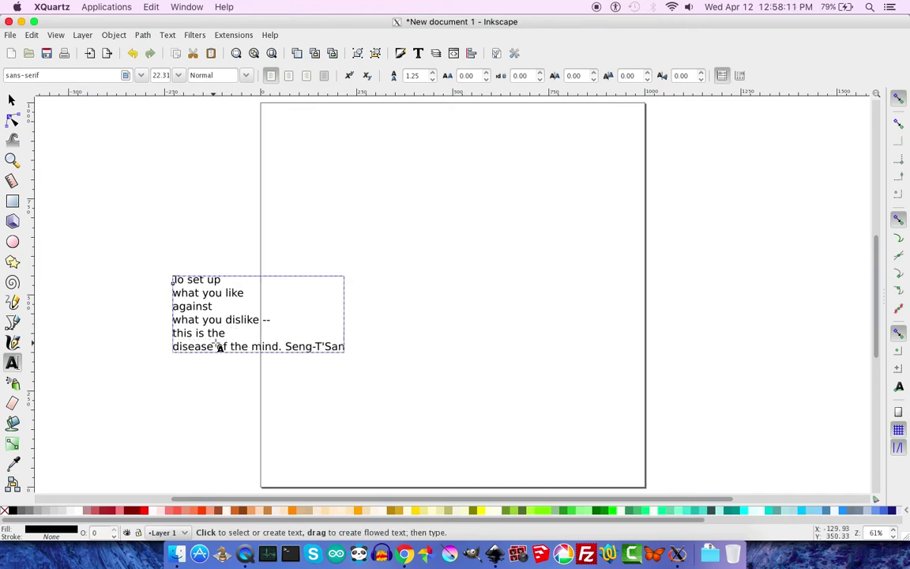
pyautogui.click(217, 350)
pyautogui.press('Return')
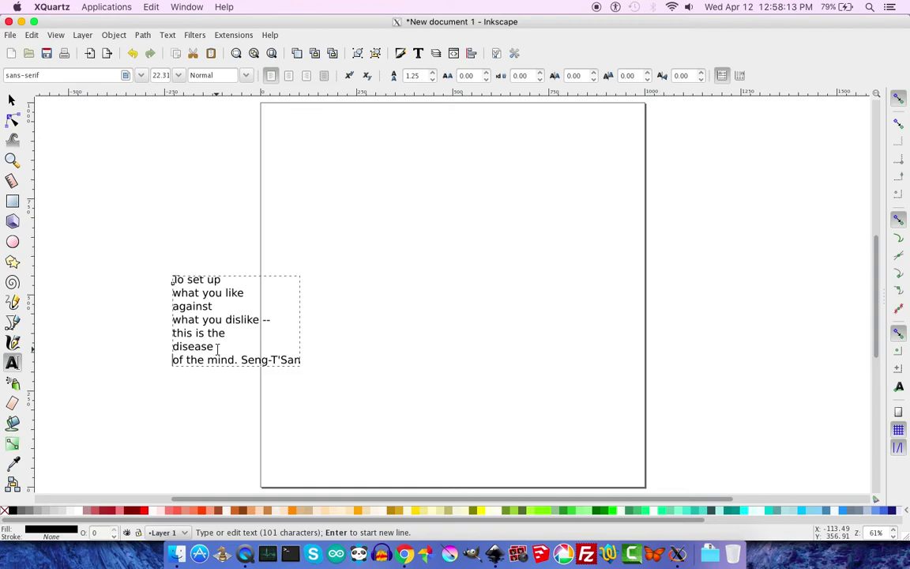
pyautogui.click(242, 362)
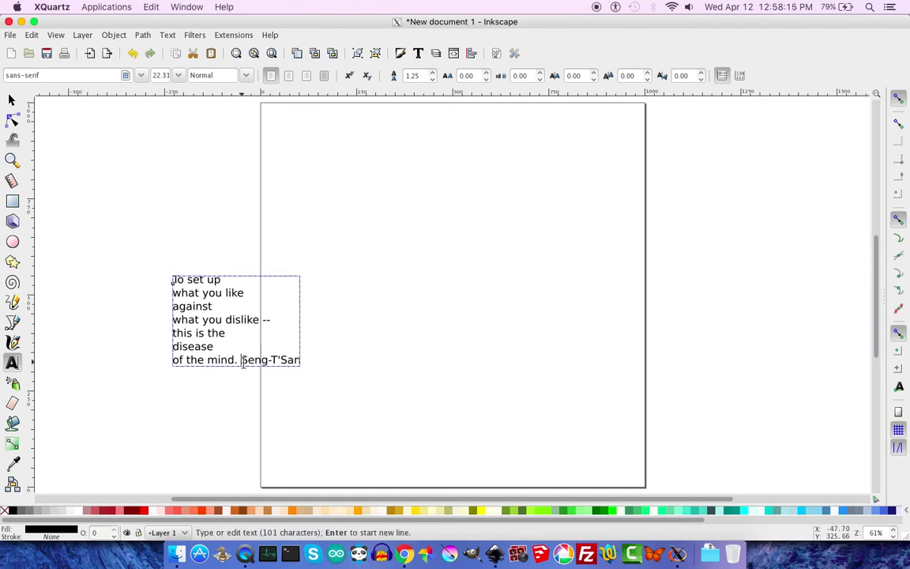
pyautogui.press('Return')
pyautogui.press('Escape')
pyautogui.click(11, 99)
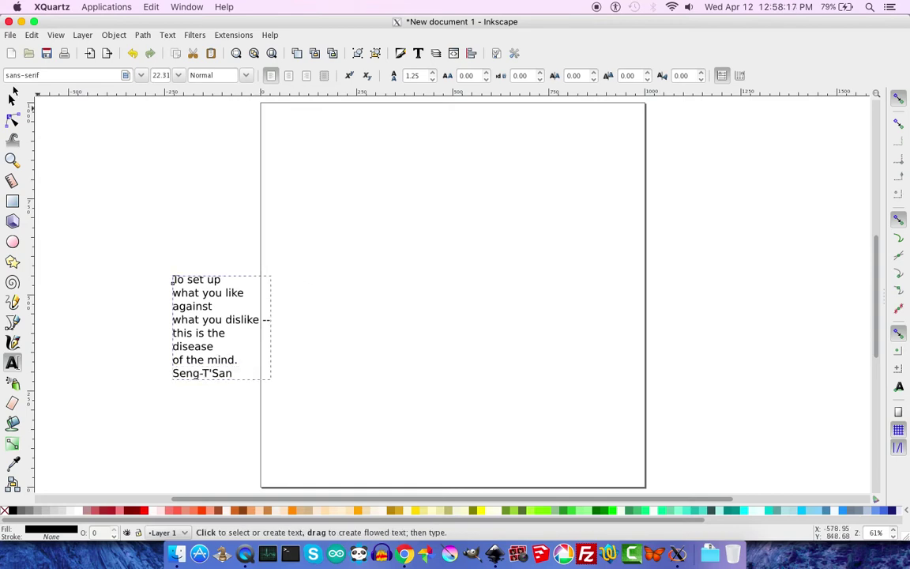
# Step: Drag the eight-line quote to the top-left and scale it to about 92 px text
pyautogui.moveTo(211, 324); pyautogui.dragTo(331, 171)
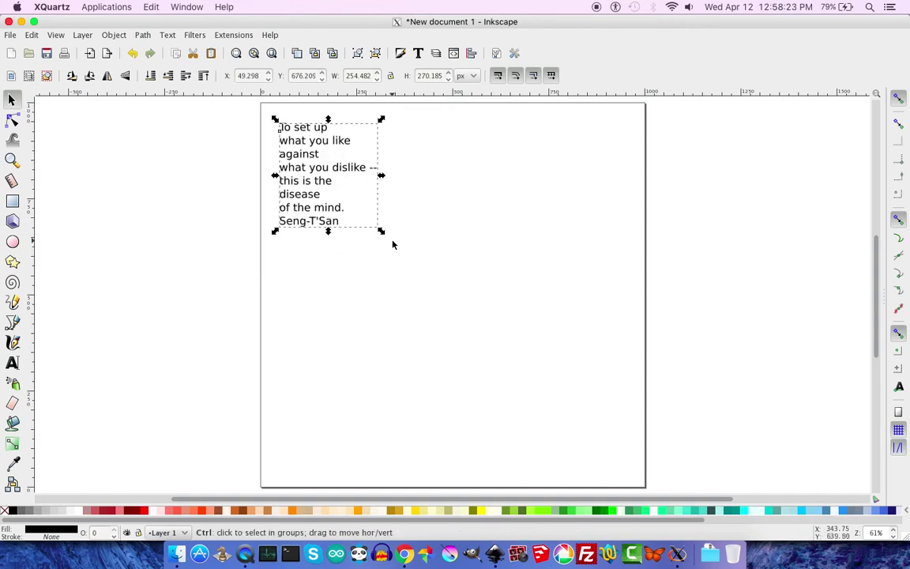
pyautogui.moveTo(384, 234); pyautogui.dragTo(646, 474)
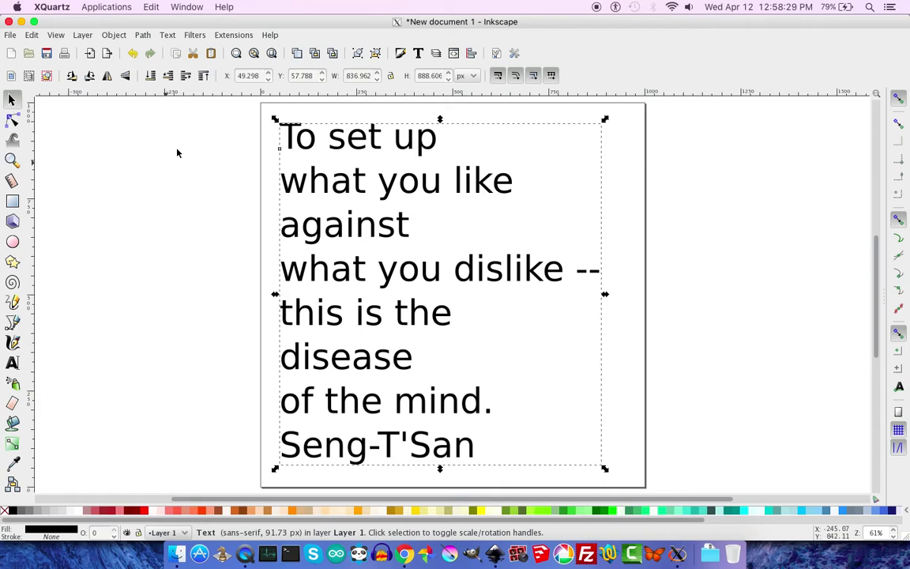
# Step: Split the quote into line objects with Split text (Lines, preserve original), moving the original off-page
pyautogui.click(170, 36)
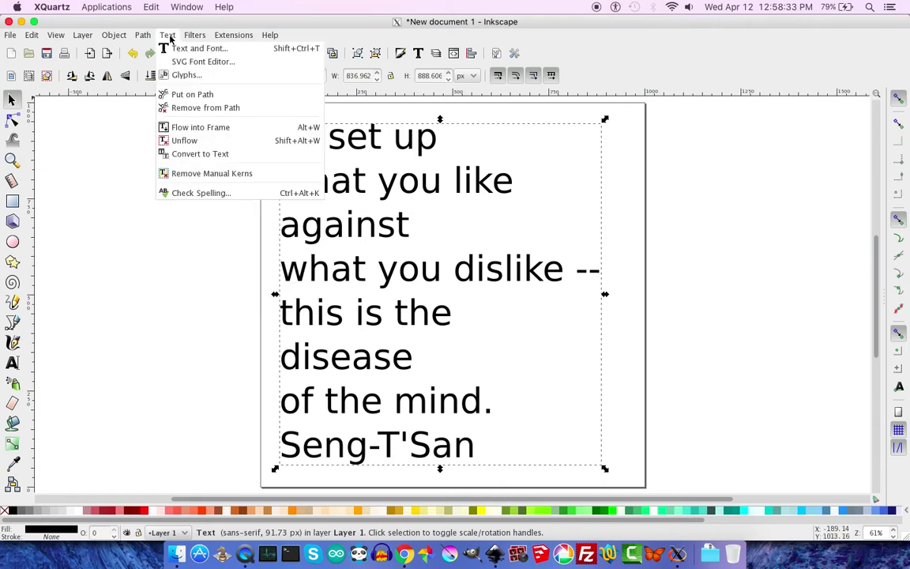
pyautogui.moveTo(203, 38)
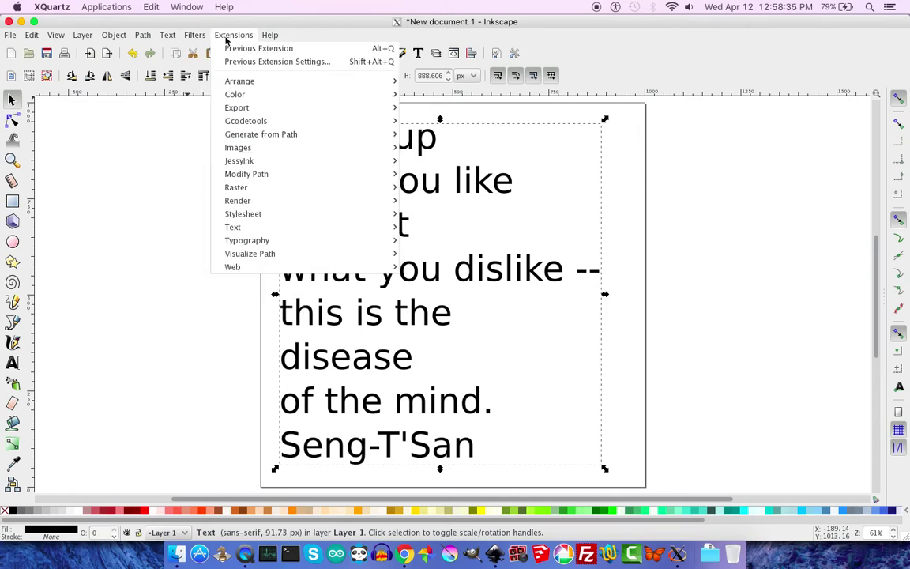
pyautogui.moveTo(230, 227)
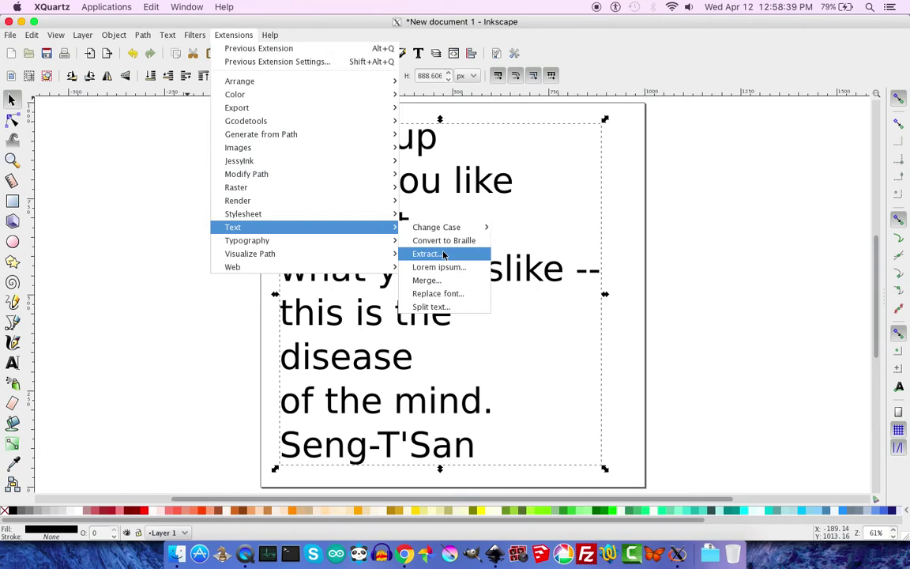
pyautogui.click(438, 308)
pyautogui.click(393, 271)
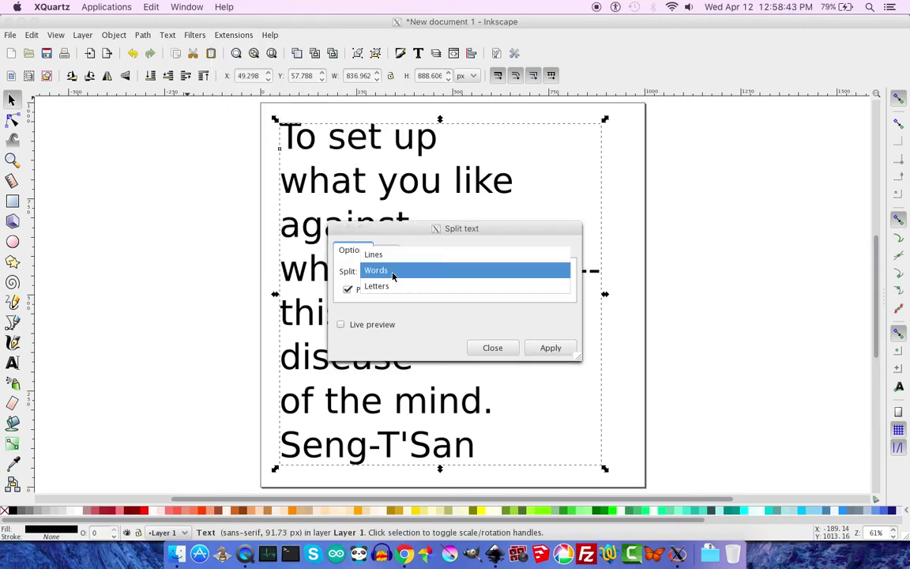
pyautogui.click(390, 254)
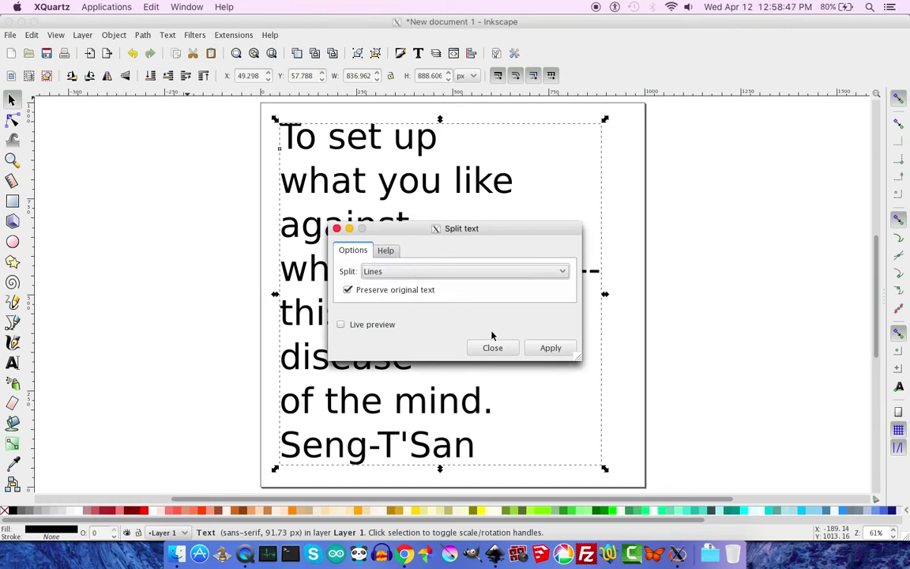
pyautogui.click(544, 350)
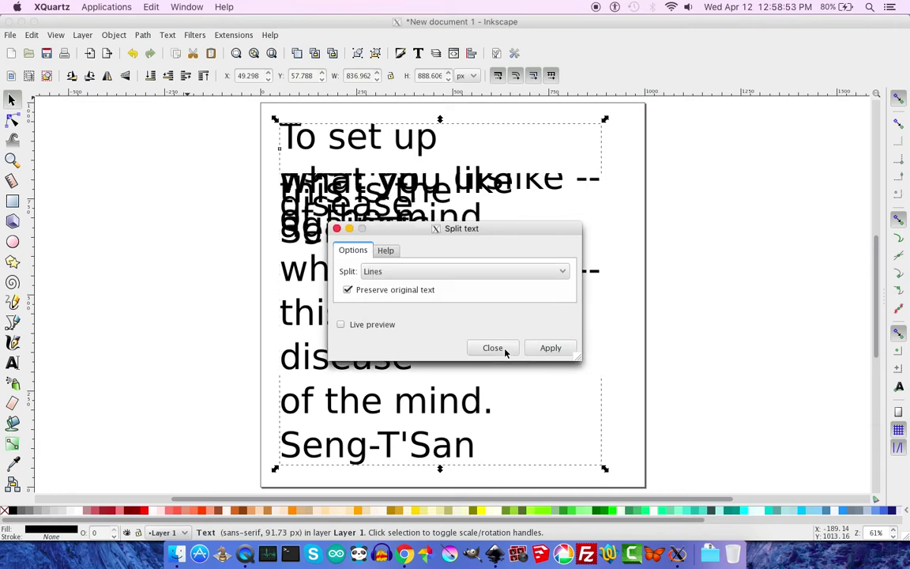
pyautogui.click(504, 349)
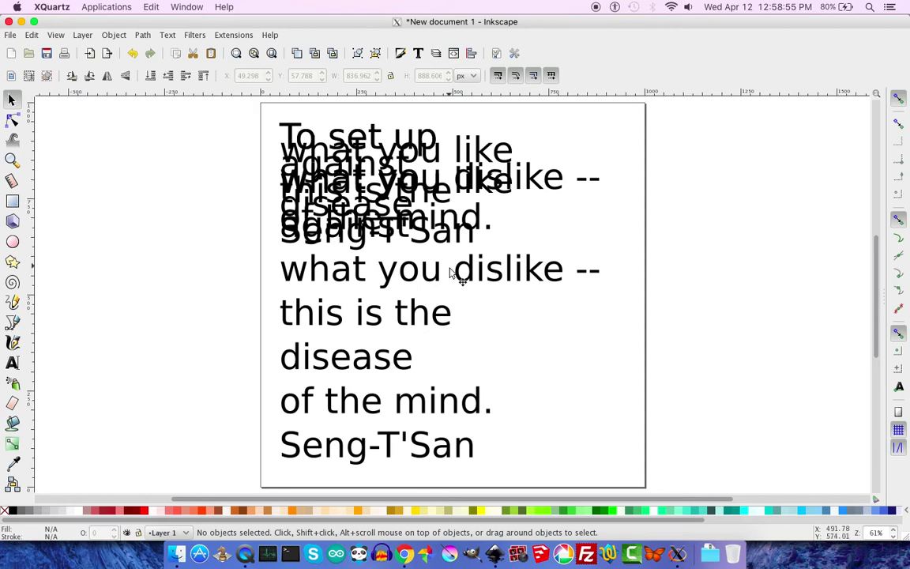
pyautogui.moveTo(463, 270); pyautogui.dragTo(875, 261)
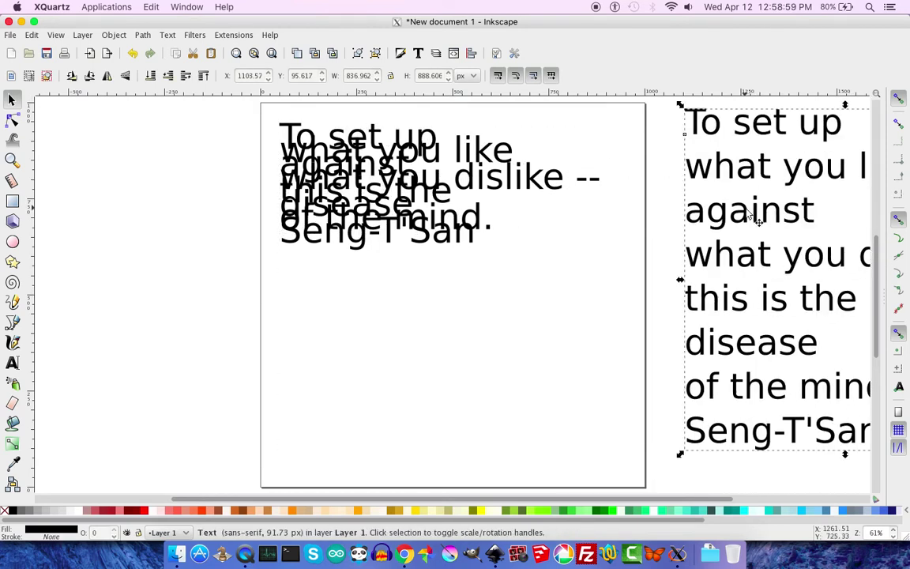
# Step: Push the original block past the page, then move Seng-T'San to the bottom-right and shrink it to about 60%
pyautogui.moveTo(754, 209); pyautogui.dragTo(900, 229)
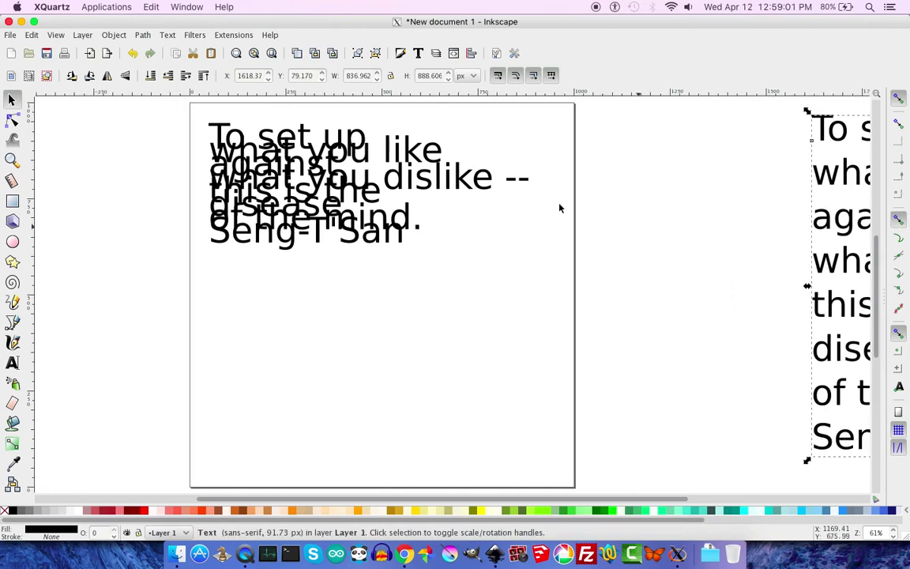
pyautogui.click(438, 248)
pyautogui.hscroll(-3, 438, 248)
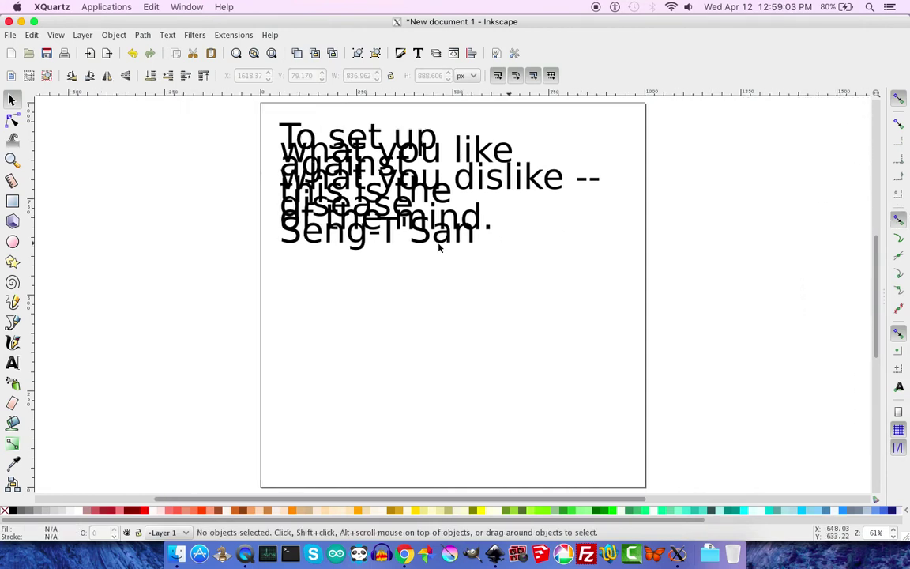
pyautogui.moveTo(434, 241); pyautogui.dragTo(585, 468)
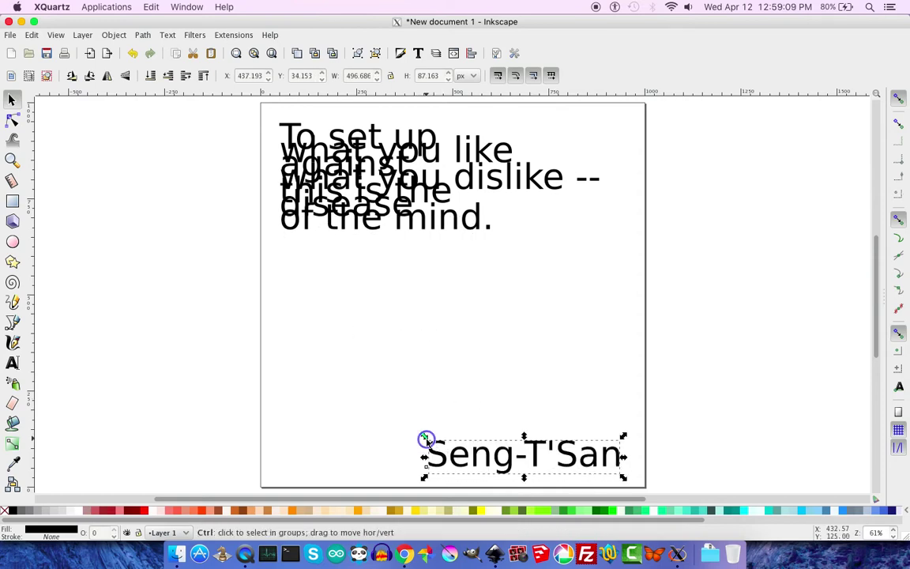
pyautogui.moveTo(427, 438); pyautogui.dragTo(465, 457)
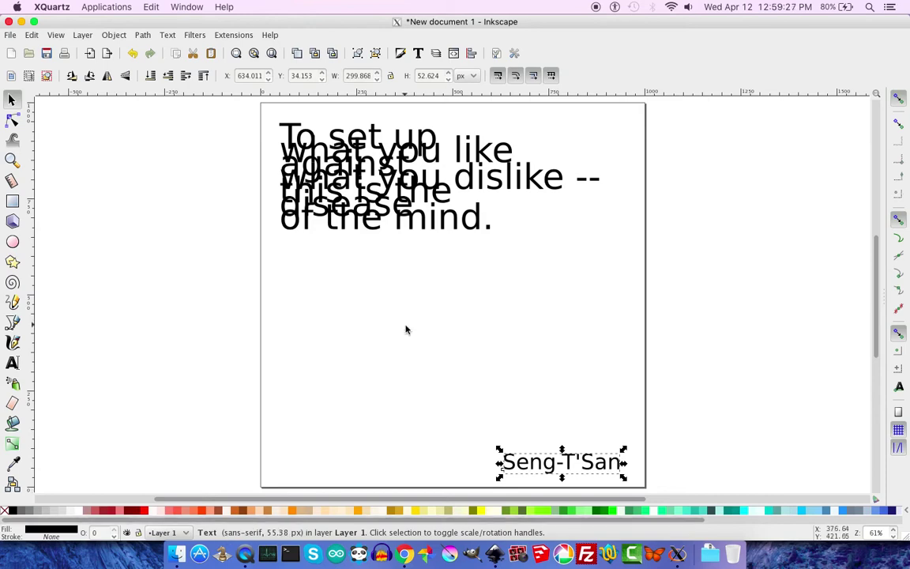
# Step: Place 'of the mind.' above the credit, move and enlarge 'disease', and set 'this is the' above it
pyautogui.click(452, 222)
pyautogui.moveTo(453, 222); pyautogui.dragTo(570, 427)
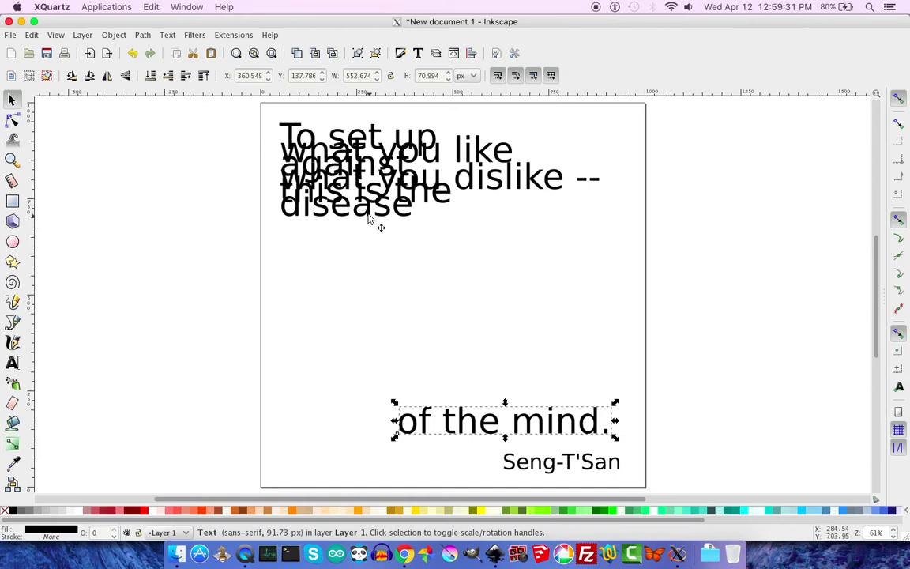
pyautogui.moveTo(367, 211); pyautogui.dragTo(386, 404)
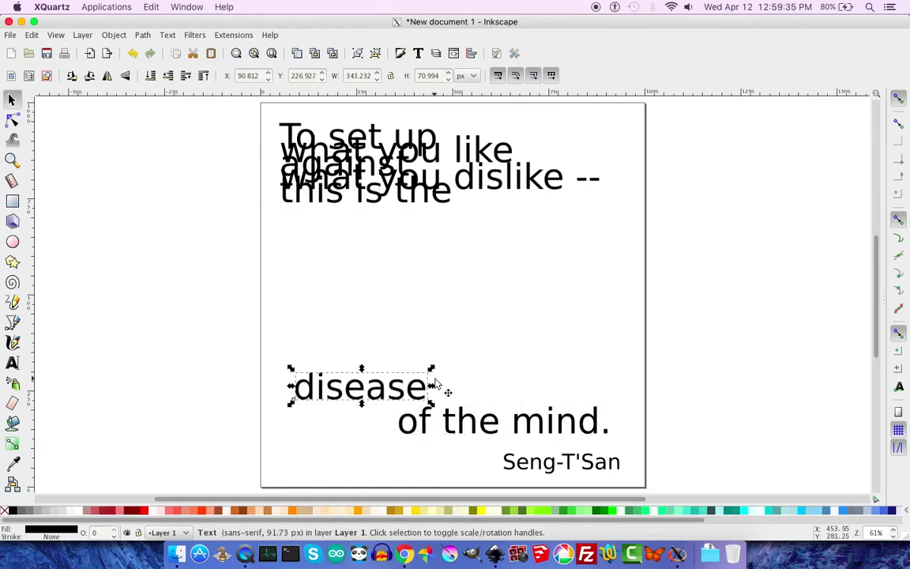
pyautogui.moveTo(431, 371); pyautogui.dragTo(543, 349)
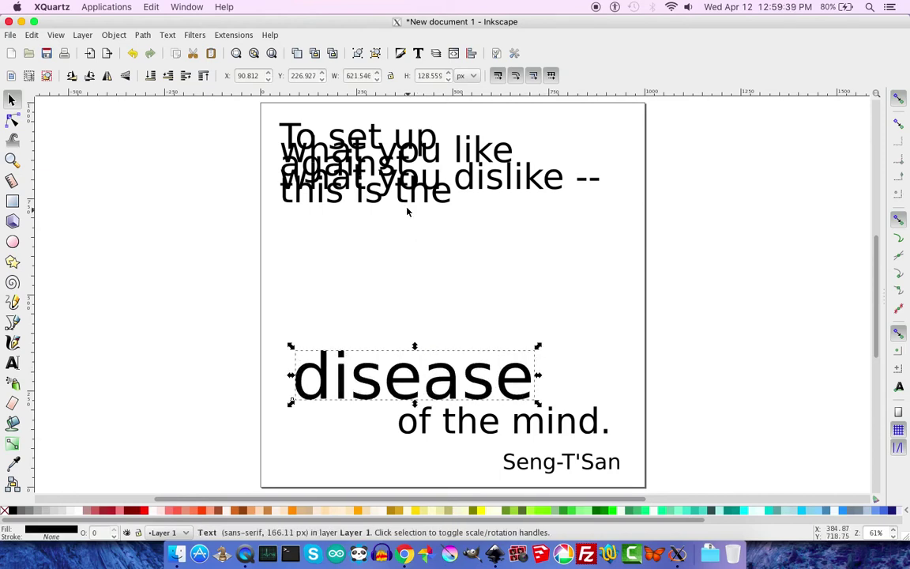
pyautogui.moveTo(404, 207); pyautogui.dragTo(534, 354)
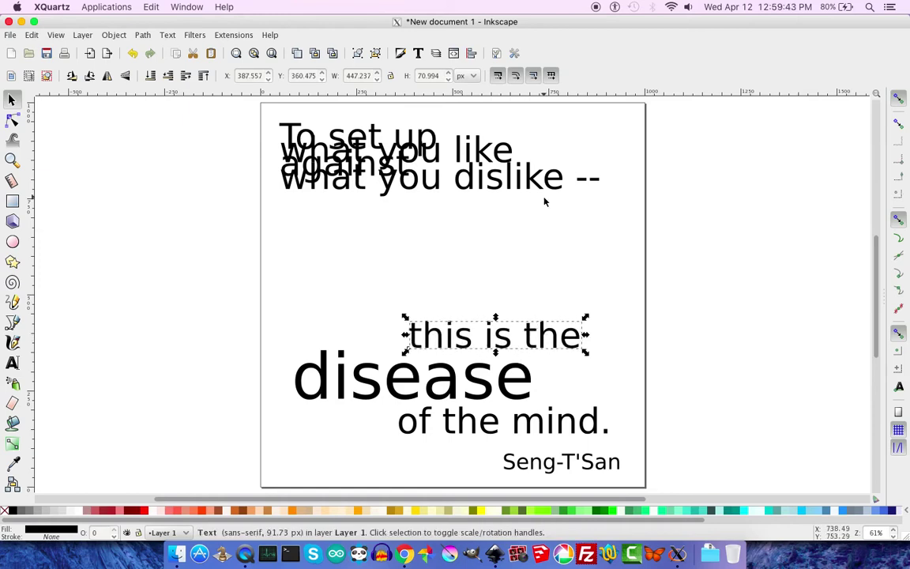
# Step: Move 'what you dislike --' down with an enlarged 'against' above it, and separate 'what you like' from 'To set up'
pyautogui.moveTo(584, 182); pyautogui.dragTo(579, 290)
pyautogui.moveTo(392, 170); pyautogui.dragTo(460, 249)
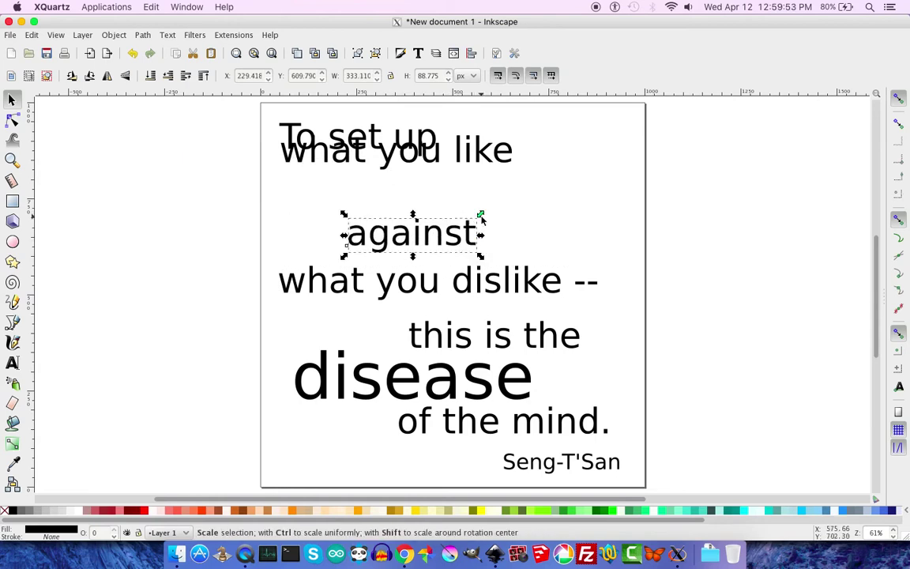
pyautogui.moveTo(481, 217); pyautogui.dragTo(585, 185)
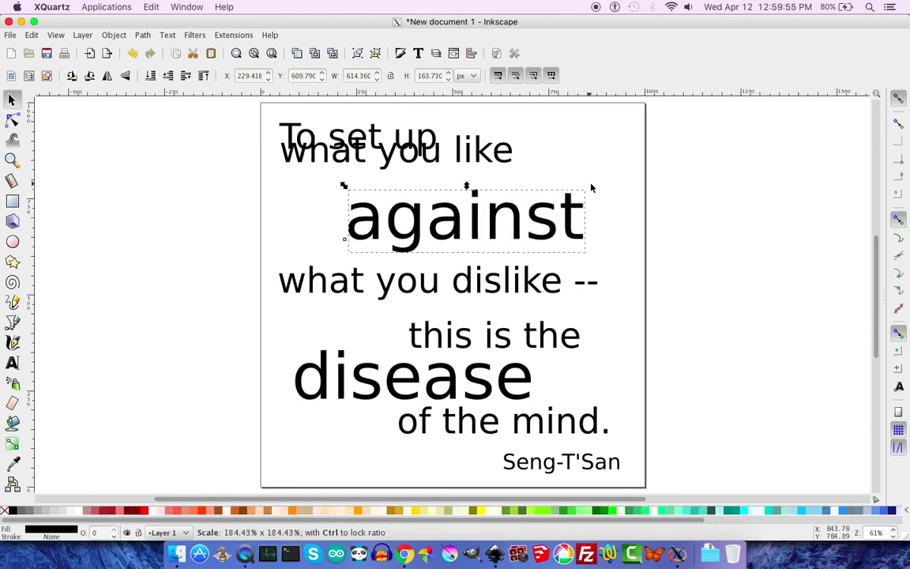
pyautogui.moveTo(591, 188); pyautogui.dragTo(592, 188)
pyautogui.moveTo(512, 167); pyautogui.dragTo(521, 182)
pyautogui.moveTo(417, 136); pyautogui.dragTo(496, 181)
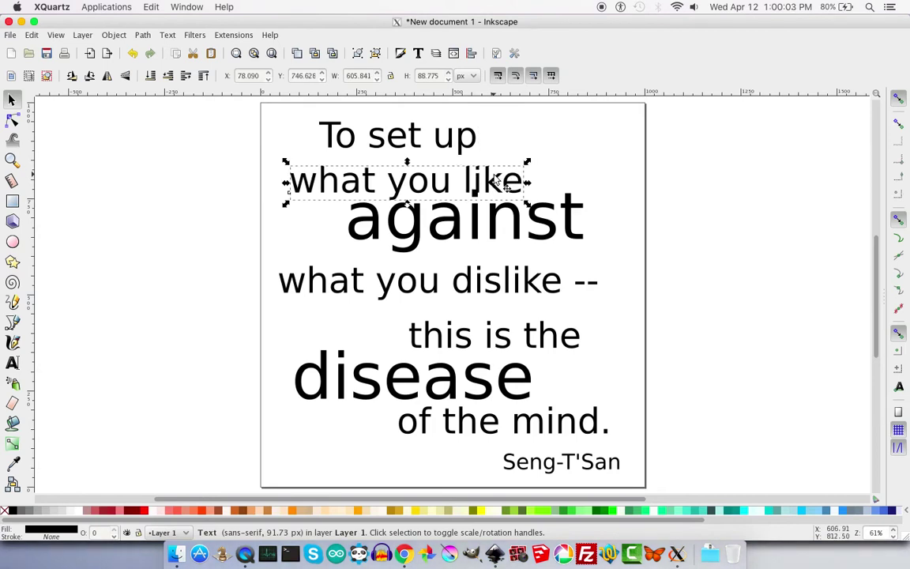
pyautogui.press('Up')
pyautogui.press('Up')
pyautogui.press('Up')
pyautogui.press('Up')
pyautogui.press('Up')
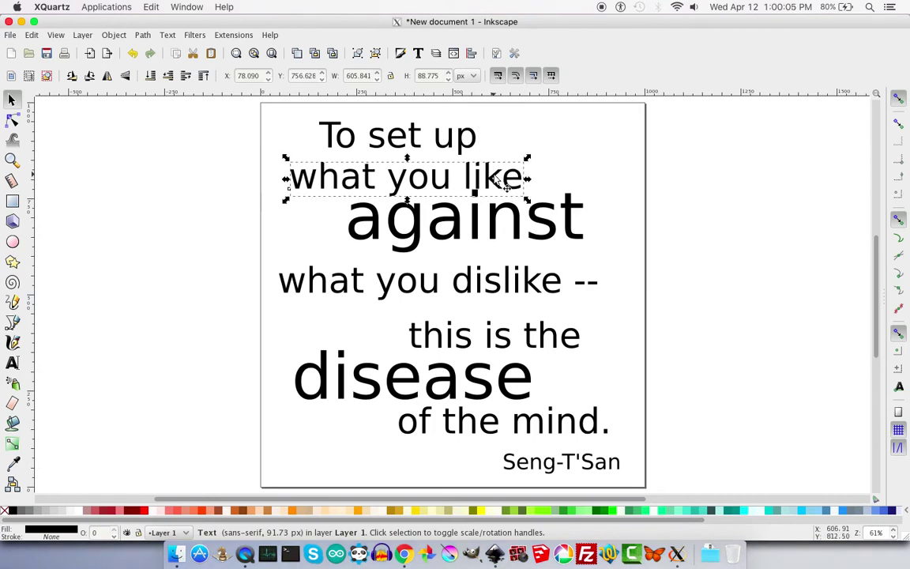
pyautogui.click(458, 151)
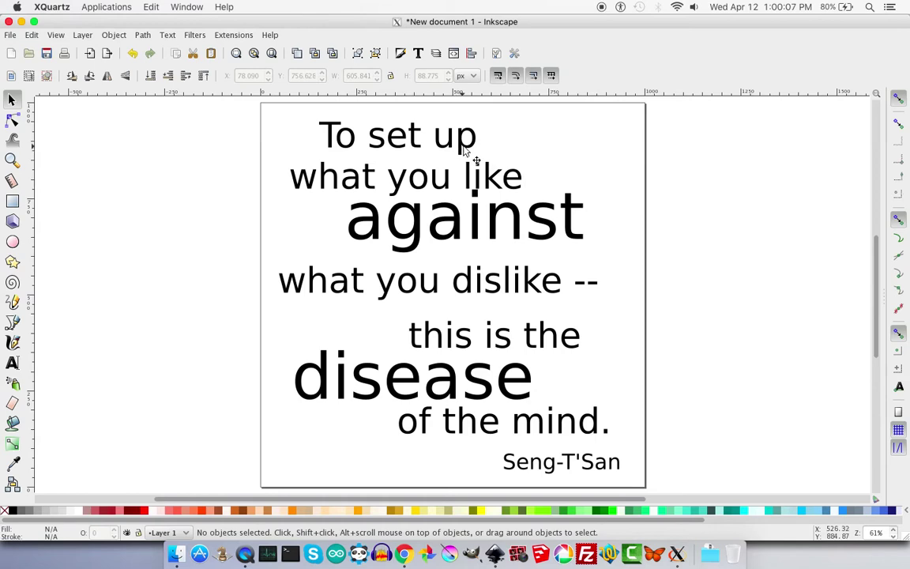
pyautogui.click(462, 151)
pyautogui.press('Left')
pyautogui.press('Left')
pyautogui.press('Left')
pyautogui.press('Left')
pyautogui.press('Left')
pyautogui.press('Left')
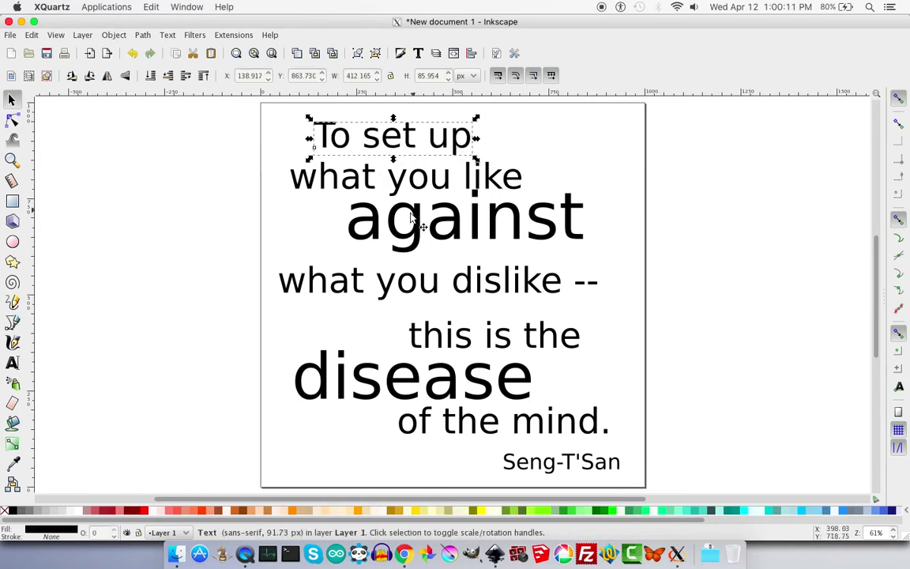
# Step: Enlarge 'against' and 'disease' a little more, nudging 'disease' slightly left
pyautogui.click(565, 213)
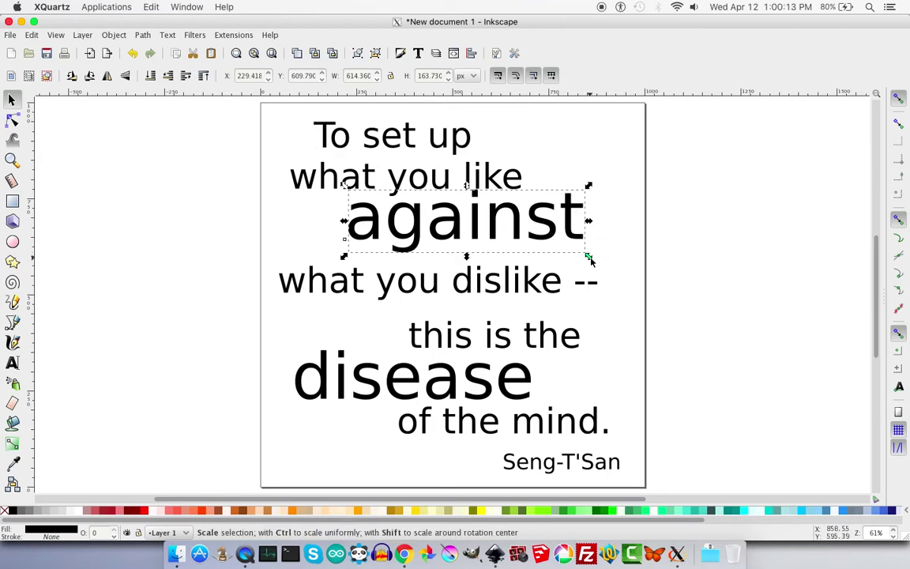
pyautogui.moveTo(589, 258); pyautogui.dragTo(617, 268)
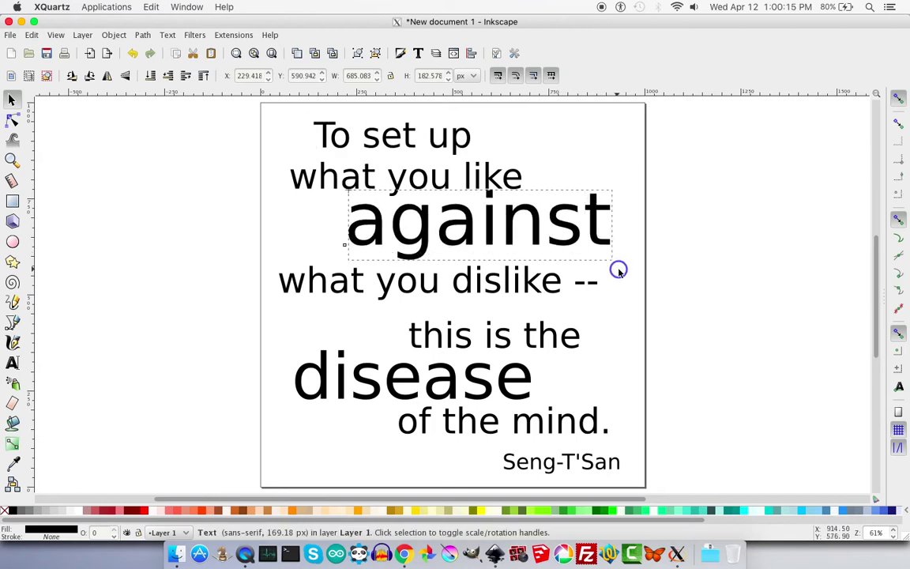
pyautogui.click(619, 272)
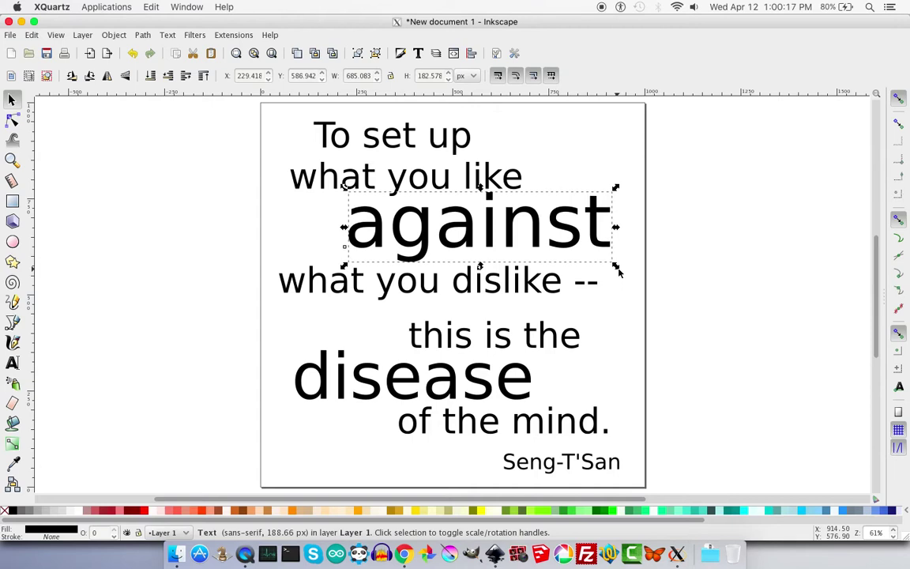
pyautogui.click(620, 273)
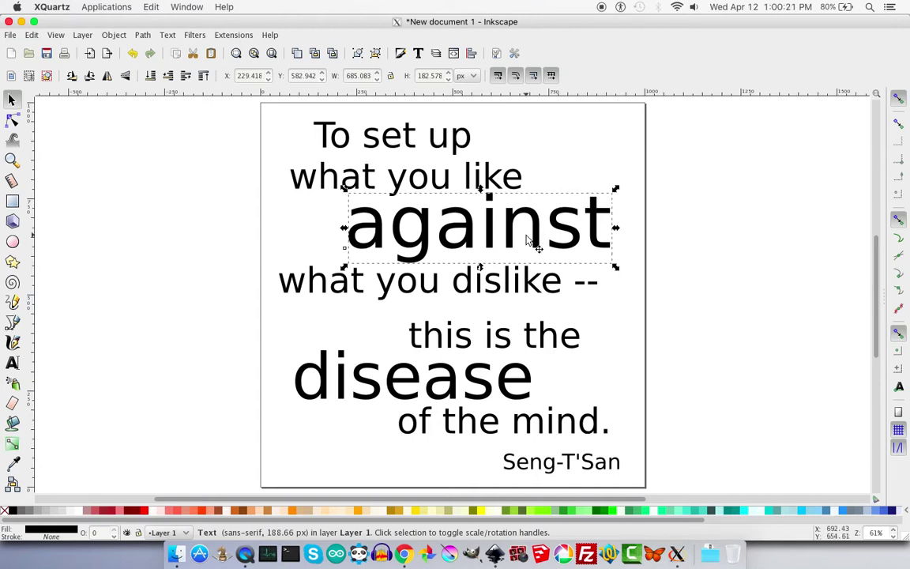
pyautogui.click(477, 378)
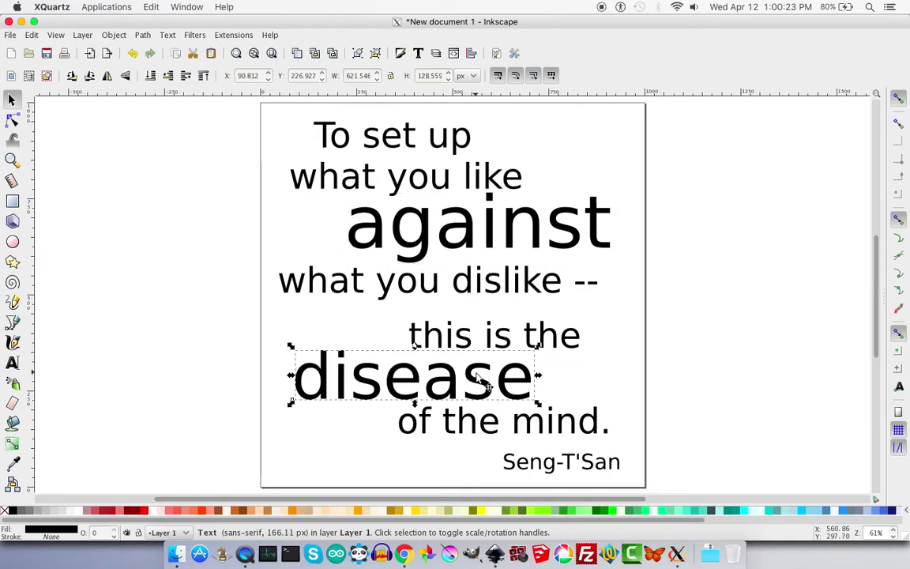
pyautogui.moveTo(538, 347); pyautogui.dragTo(583, 332)
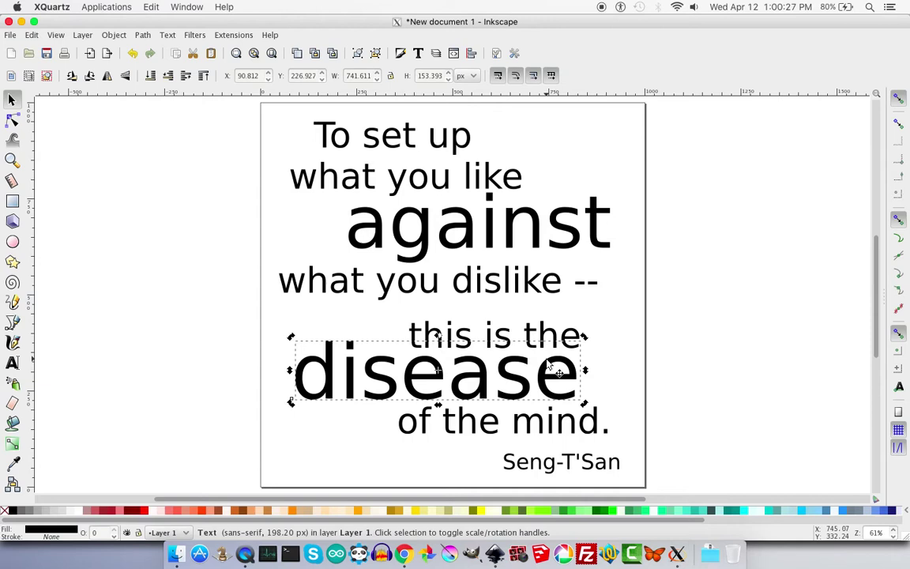
pyautogui.press('Left')
pyautogui.press('Left')
pyautogui.press('Left')
pyautogui.press('Left')
pyautogui.press('Left')
pyautogui.press('Left')
pyautogui.press('Left')
pyautogui.press('Left')
pyautogui.press('Left')
pyautogui.press('Left')
pyautogui.press('Left')
pyautogui.press('Left')
pyautogui.press('Left')
pyautogui.press('Left')
pyautogui.press('Left')
pyautogui.press('Left')
pyautogui.press('Left')
pyautogui.press('Left')
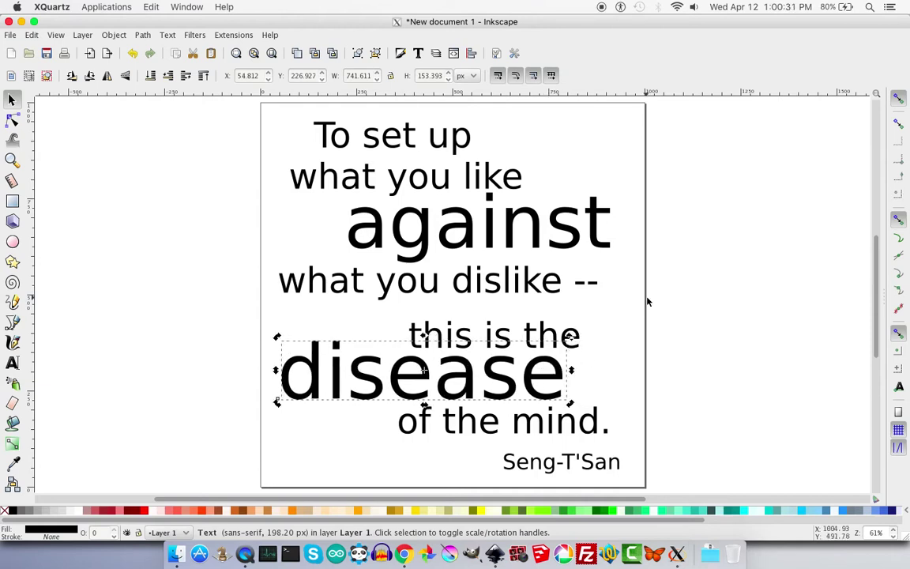
pyautogui.click(537, 232)
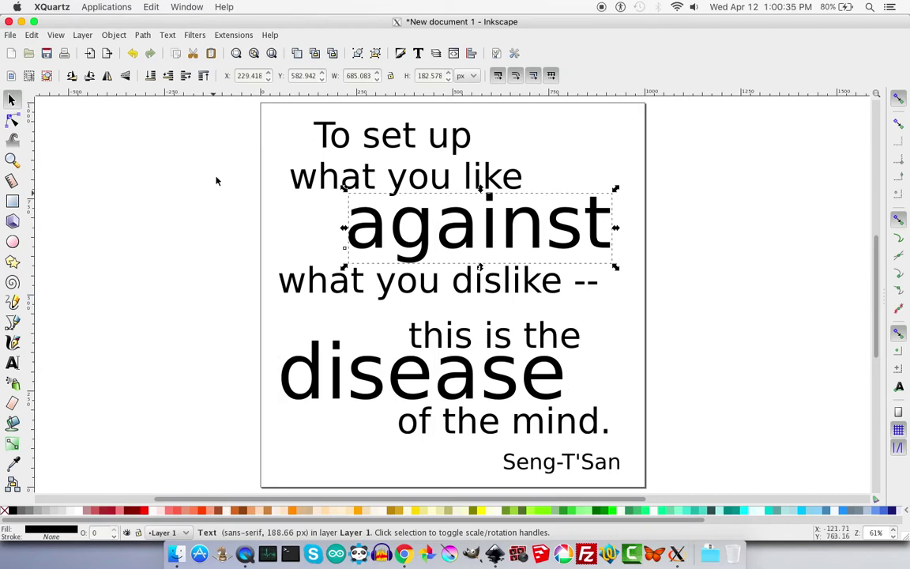
# Step: Select all quote lines and apply the Helvetica LT MM font via Text and Font
pyautogui.moveTo(235, 103); pyautogui.dragTo(672, 448)
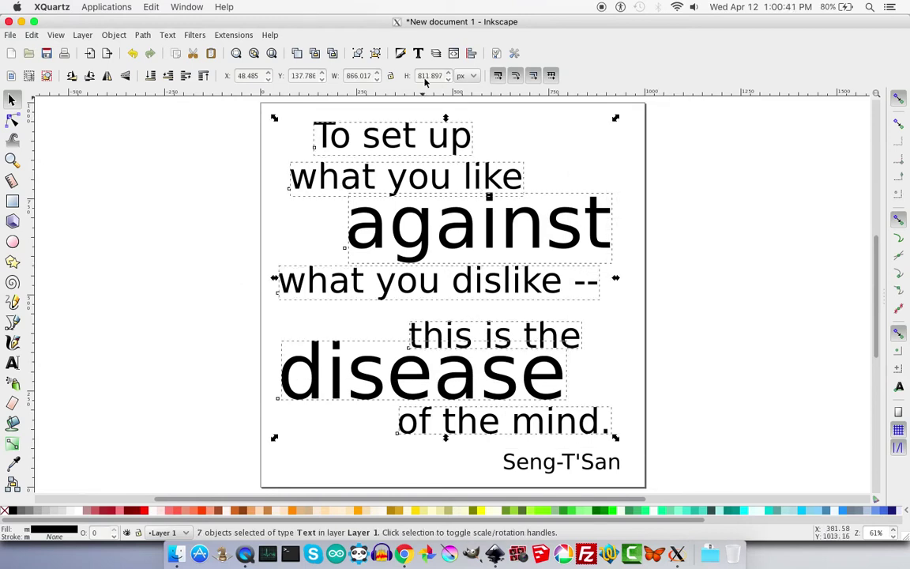
pyautogui.click(417, 53)
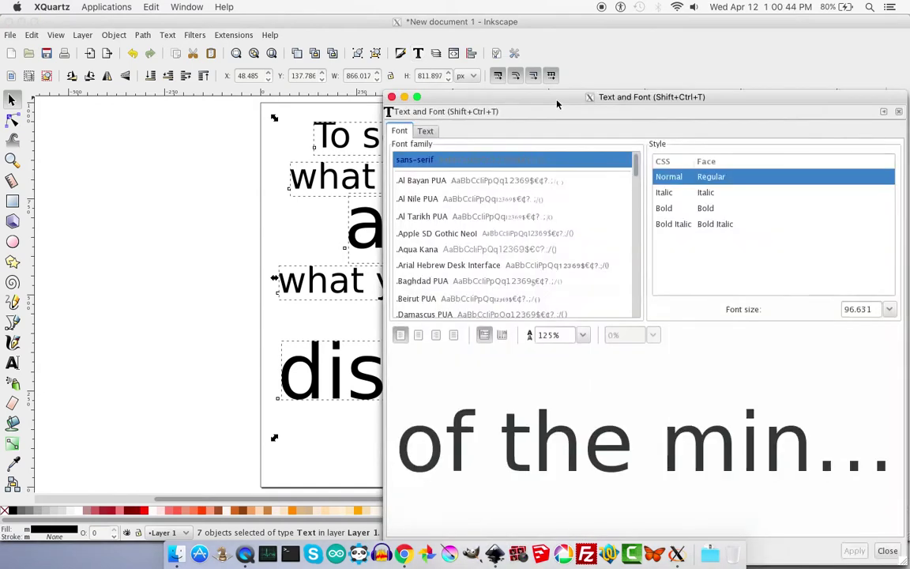
pyautogui.moveTo(559, 96)
pyautogui.mouseDown()
pyautogui.moveTo(362, 45)
pyautogui.moveTo(224, 57)
pyautogui.mouseUp()
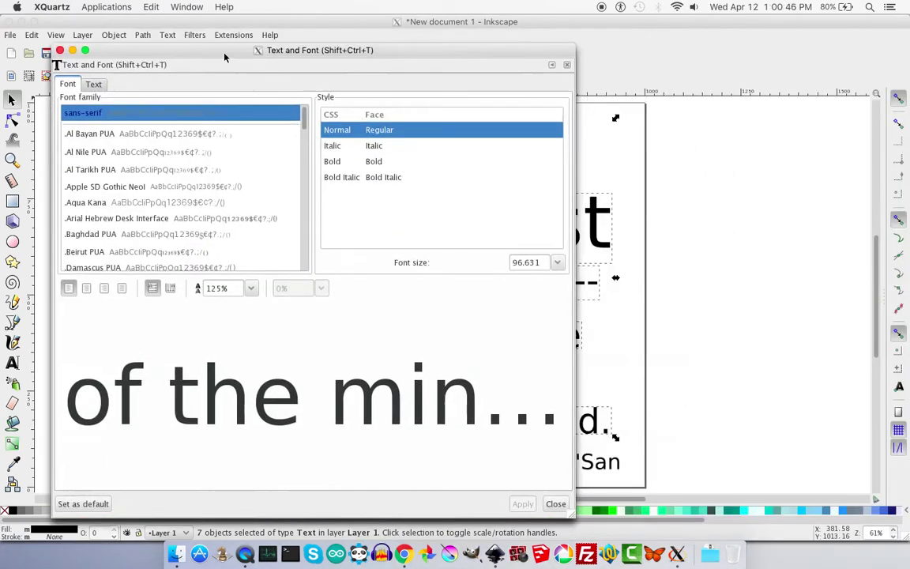
pyautogui.click(175, 134)
pyautogui.press('Down')
pyautogui.press('Down')
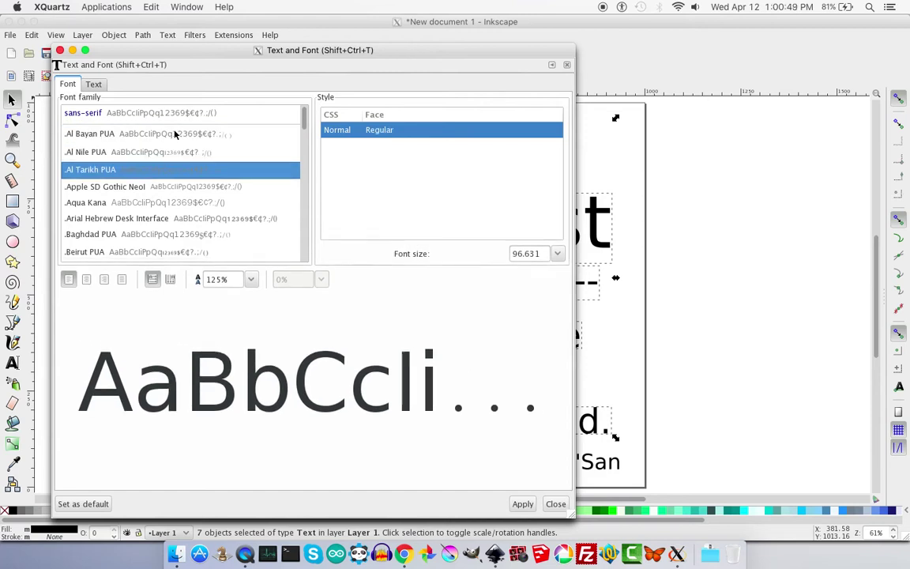
pyautogui.press('Down')
pyautogui.press('Down')
pyautogui.press('Down')
pyautogui.press('Down')
pyautogui.press('Down')
pyautogui.press('Down')
pyautogui.press('Down')
pyautogui.press('Down')
pyautogui.press('Down')
pyautogui.press('Down')
pyautogui.press('Down')
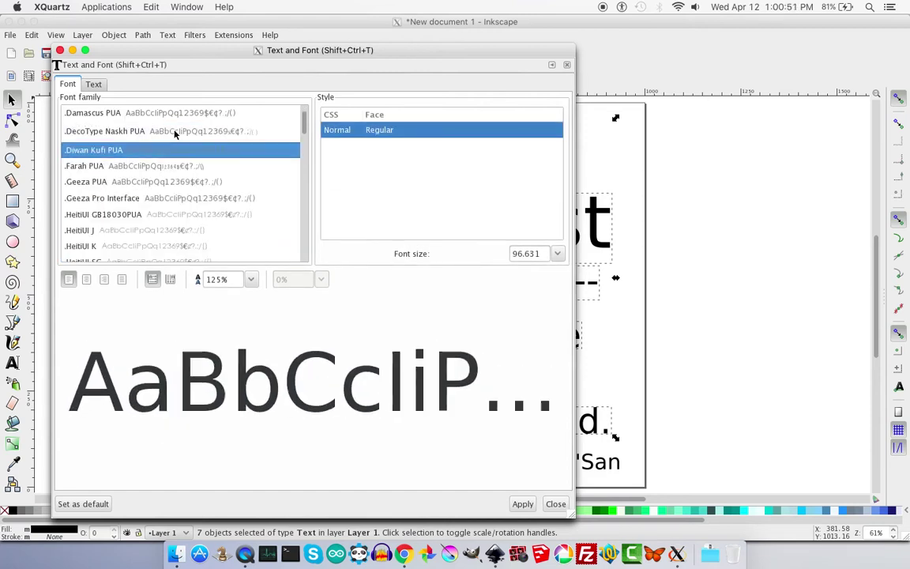
pyautogui.press('Down')
pyautogui.press('Down')
pyautogui.press('Down')
pyautogui.press('Down')
pyautogui.press('Down')
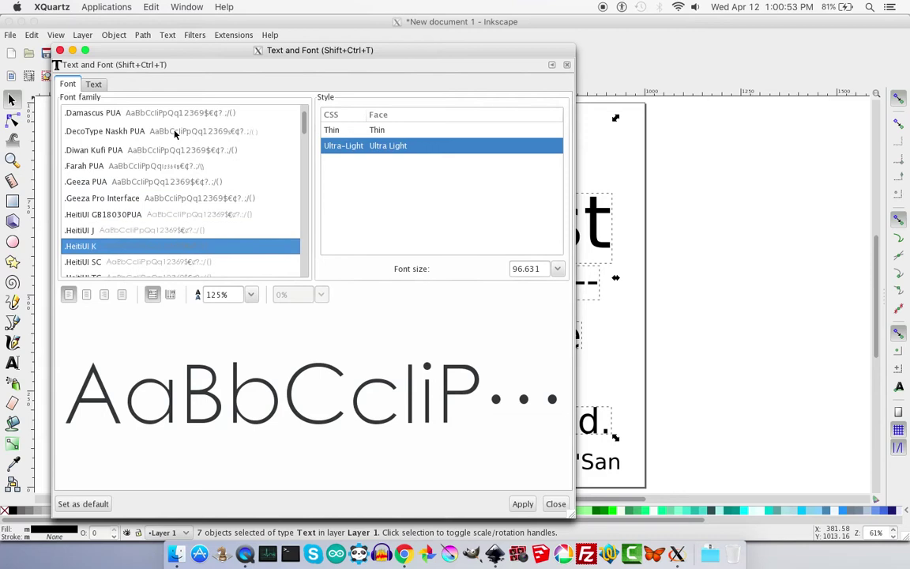
pyautogui.press('Down')
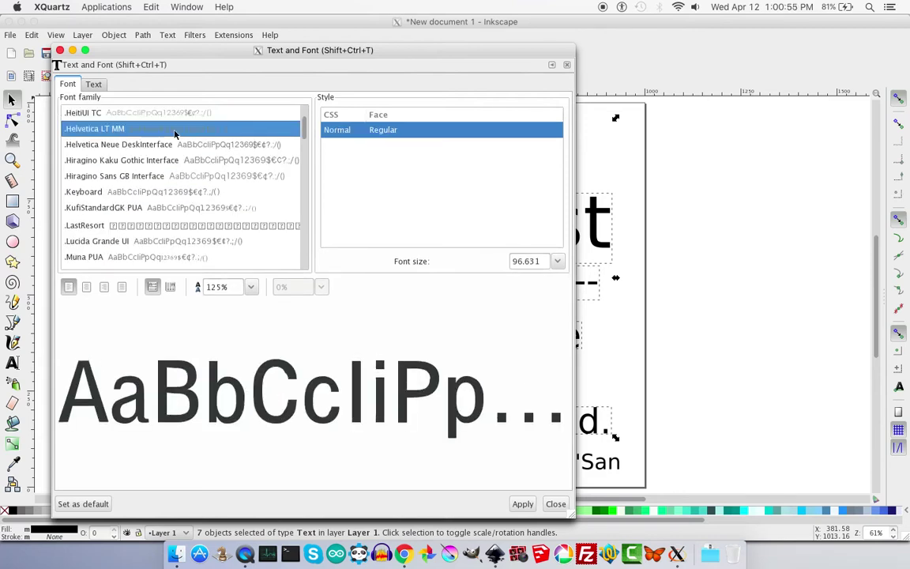
pyautogui.press('Down')
pyautogui.press('Down')
pyautogui.press('Down')
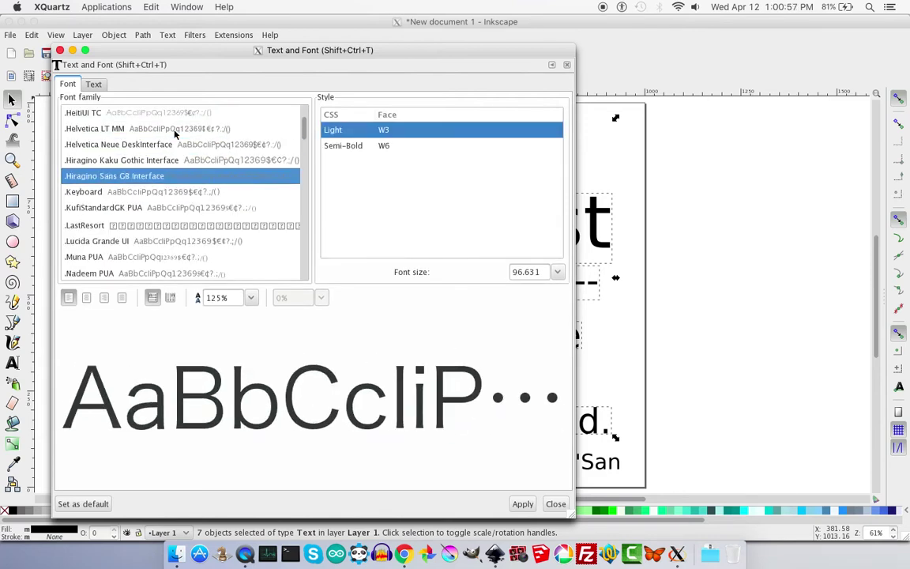
pyautogui.press('Up')
pyautogui.press('Up')
pyautogui.press('Up')
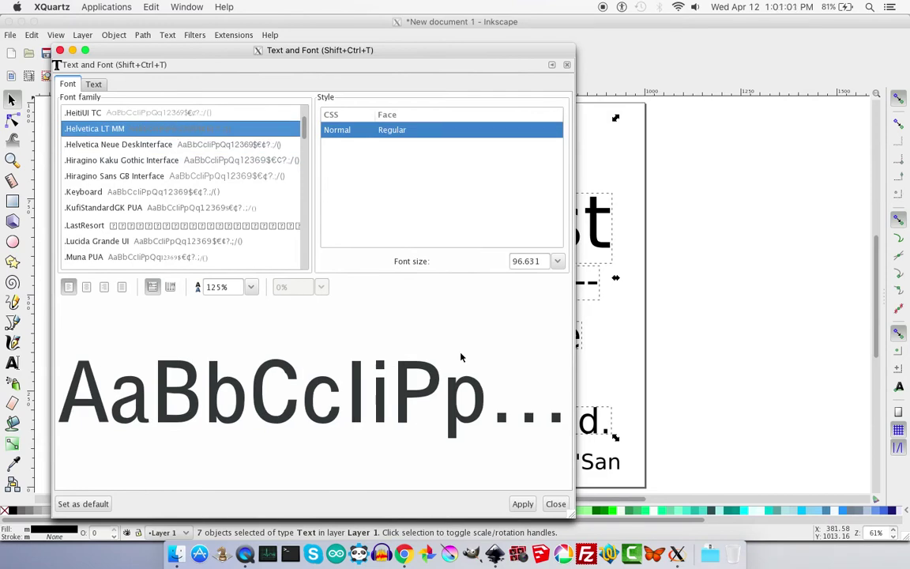
pyautogui.click(522, 504)
pyautogui.click(555, 503)
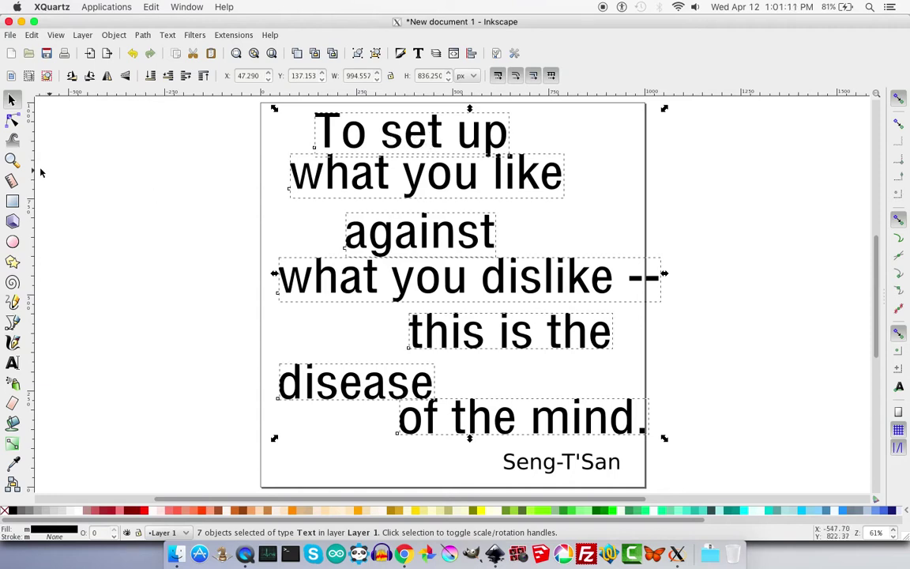
pyautogui.click(14, 143)
pyautogui.click(13, 158)
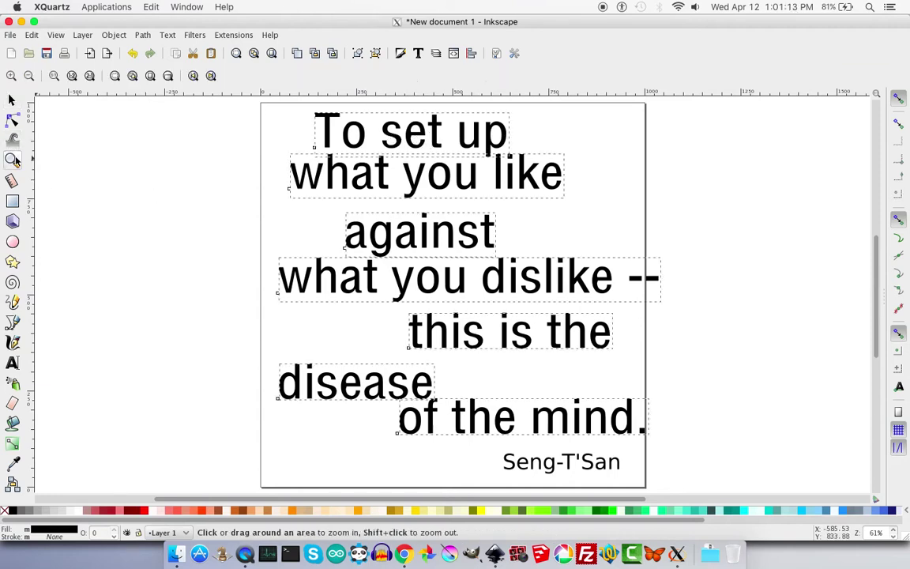
pyautogui.moveTo(386, 109); pyautogui.dragTo(445, 165)
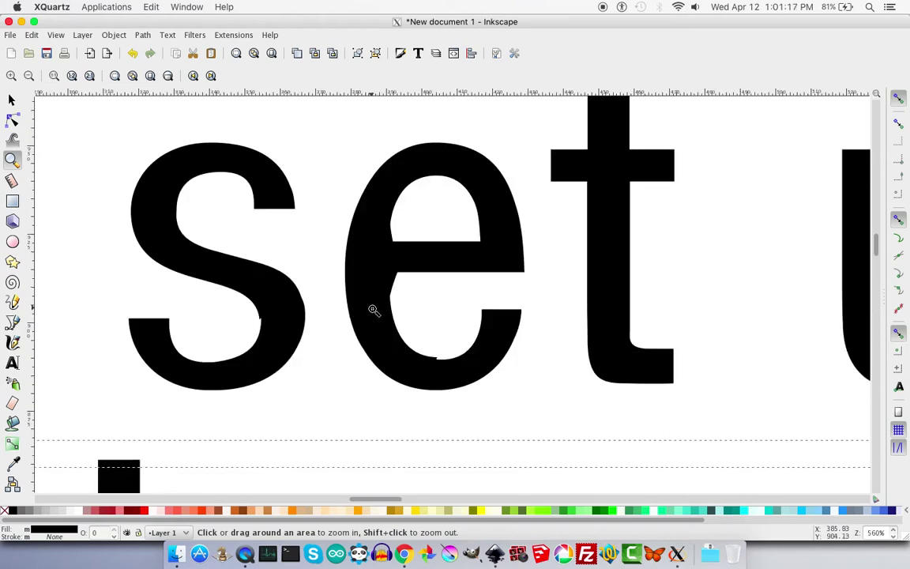
pyautogui.click(12, 102)
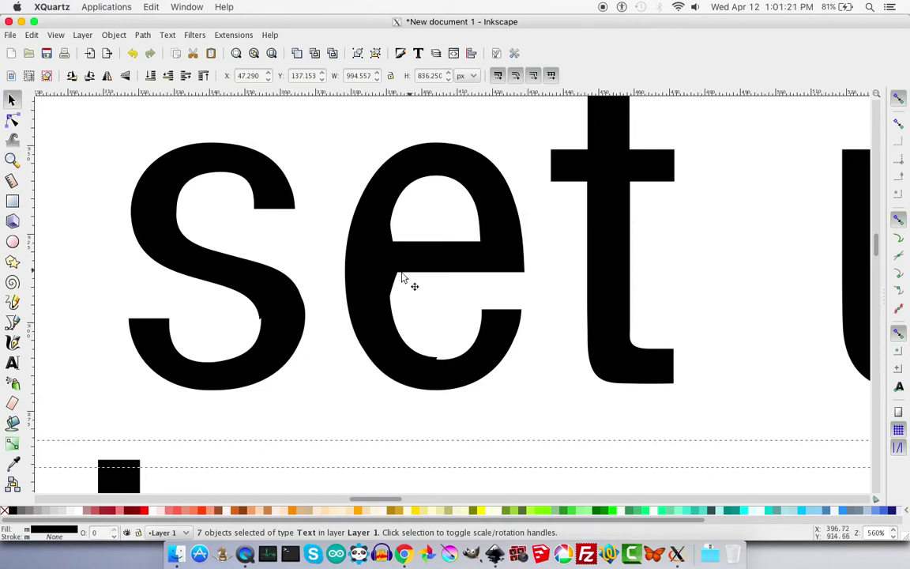
pyautogui.press('5')
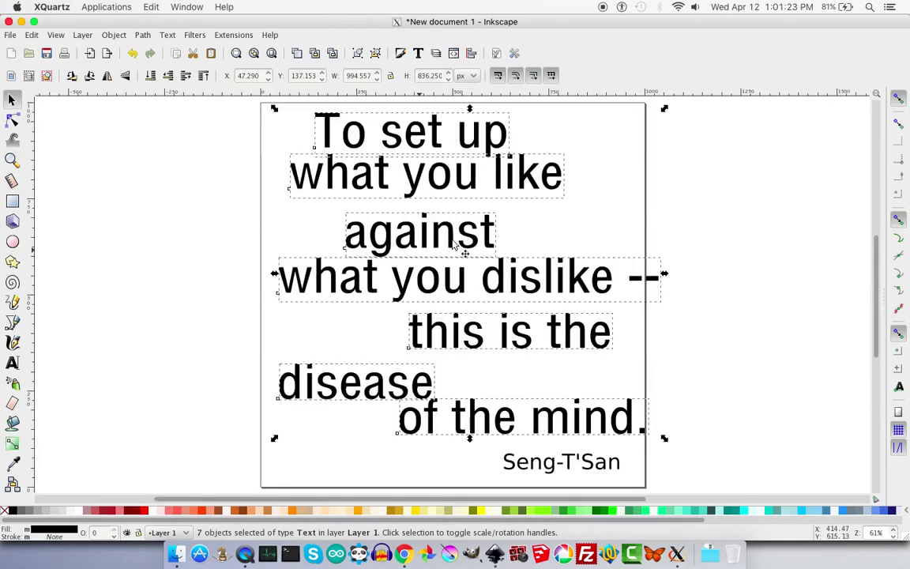
pyautogui.click(432, 186)
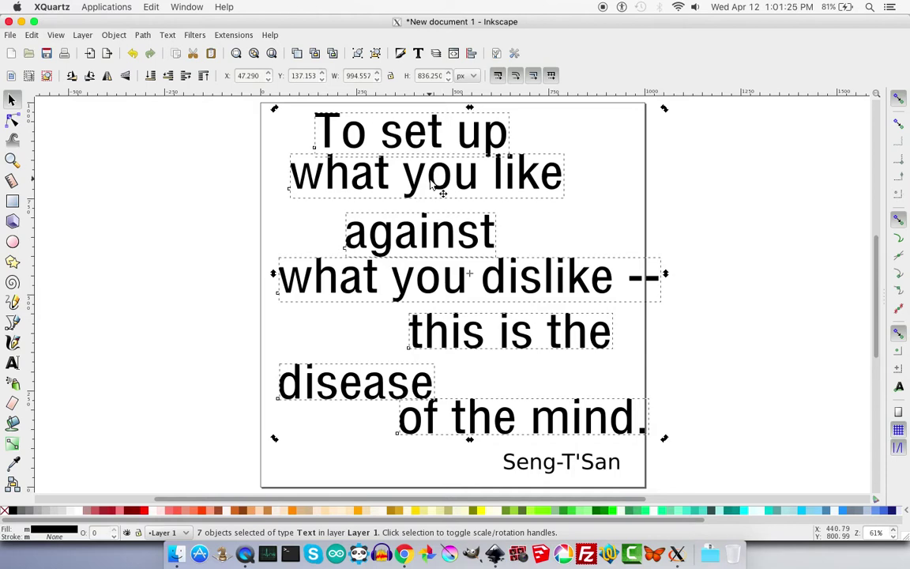
pyautogui.click(191, 213)
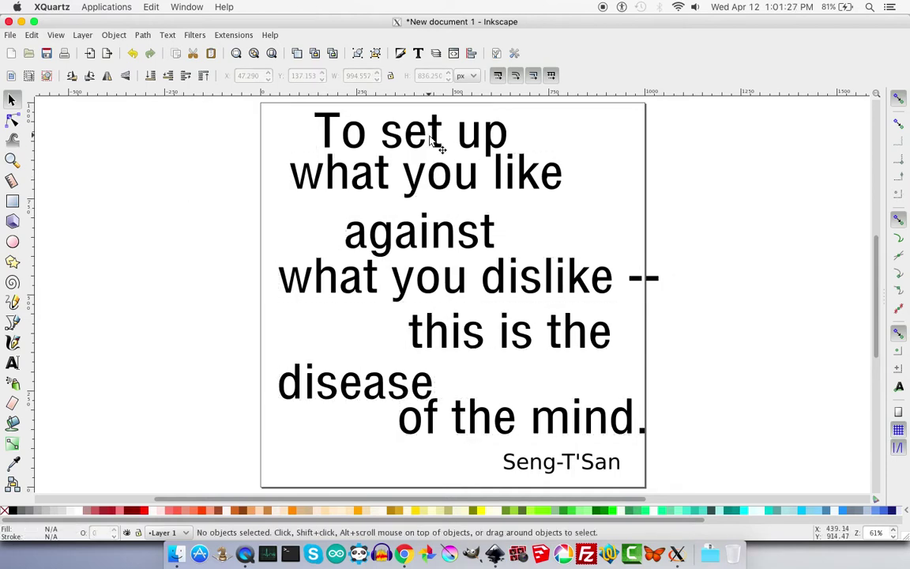
pyautogui.click(431, 141)
# Step: Lower 'what you like', double 'against' and 'disease' in size, and shrink 'To set up' to about 71%
pyautogui.click(410, 181)
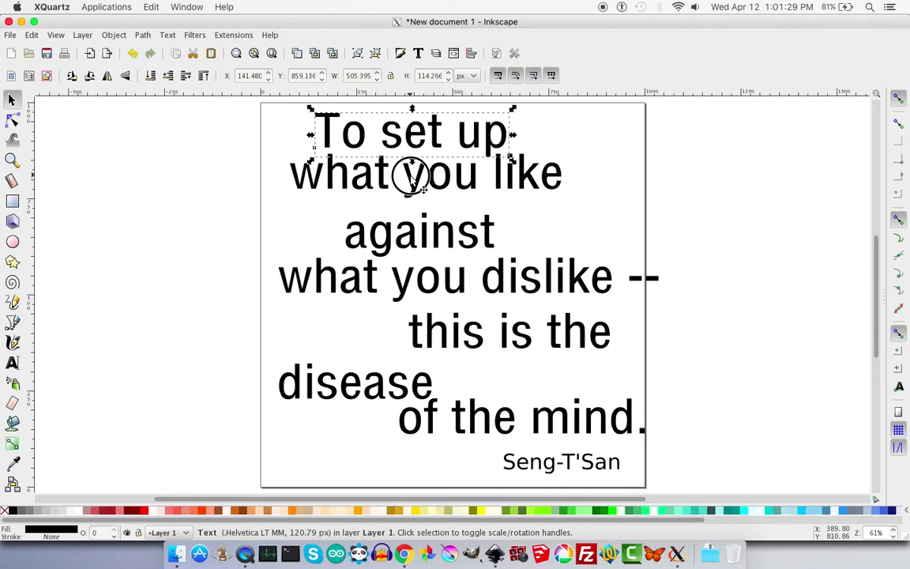
pyautogui.moveTo(413, 180); pyautogui.dragTo(416, 191)
pyautogui.moveTo(442, 236); pyautogui.dragTo(561, 224)
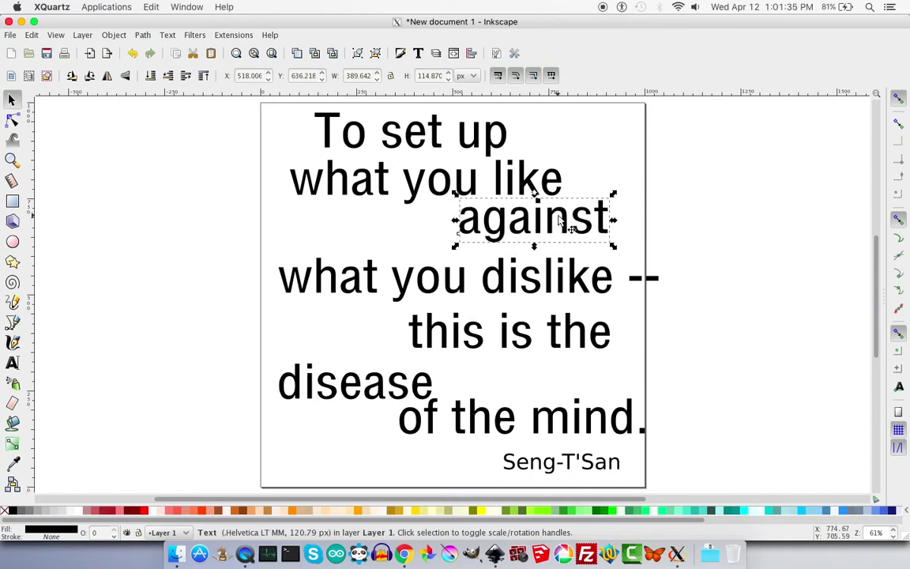
pyautogui.moveTo(456, 250); pyautogui.dragTo(310, 303)
pyautogui.click(409, 392)
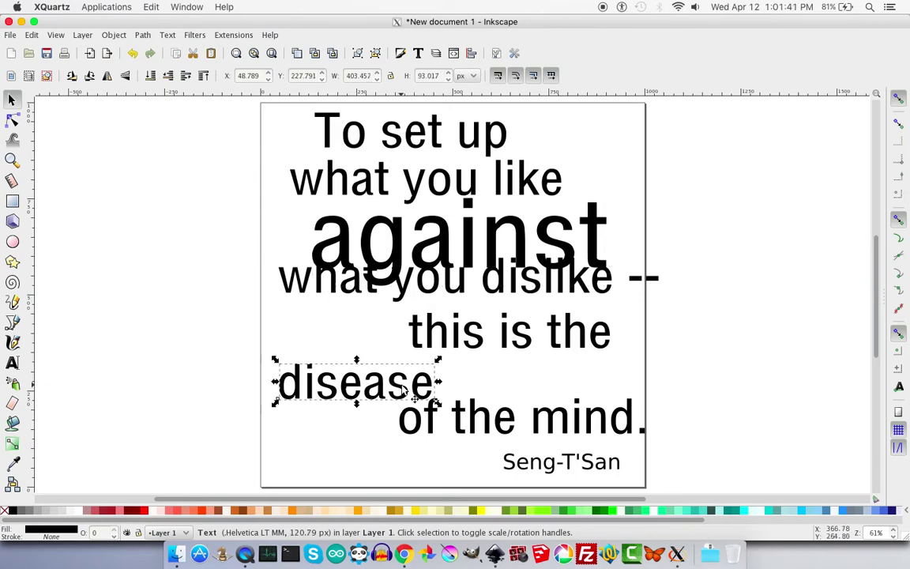
pyautogui.moveTo(438, 360); pyautogui.dragTo(619, 292)
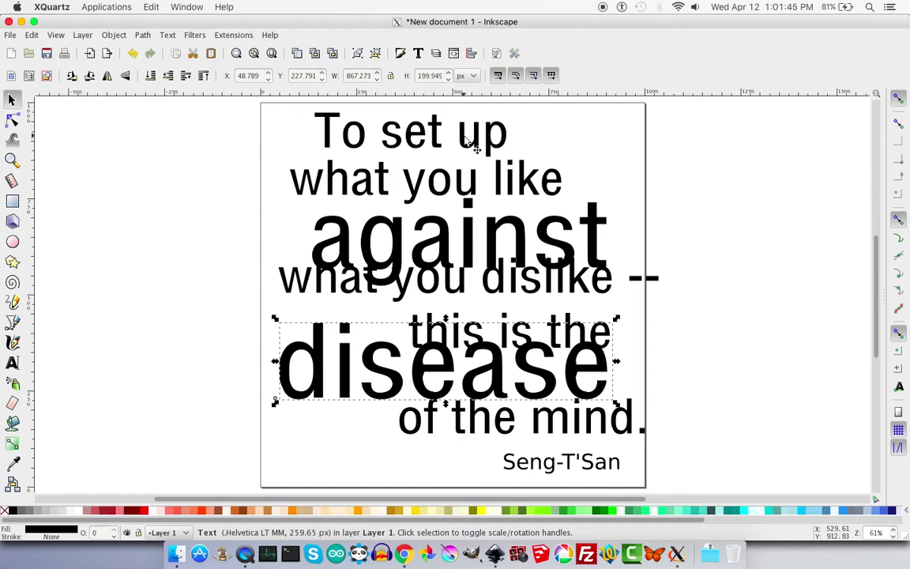
pyautogui.moveTo(467, 132); pyautogui.dragTo(458, 137)
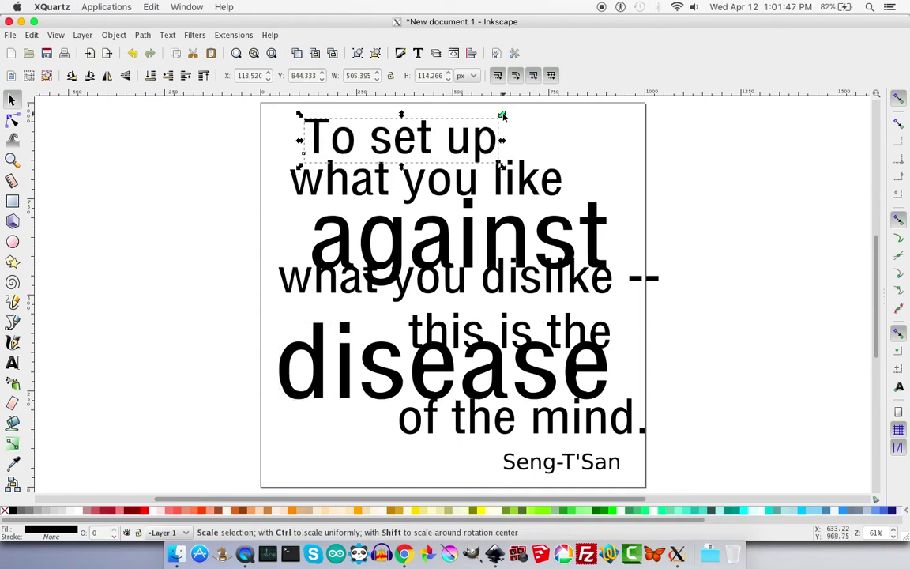
pyautogui.moveTo(502, 114)
pyautogui.mouseDown()
pyautogui.moveTo(485, 134)
pyautogui.moveTo(506, 128)
pyautogui.mouseUp()
# Step: Shrink 'what you like' to about 80% and move it up-right, then nudge 'against' up and right
pyautogui.click(500, 190)
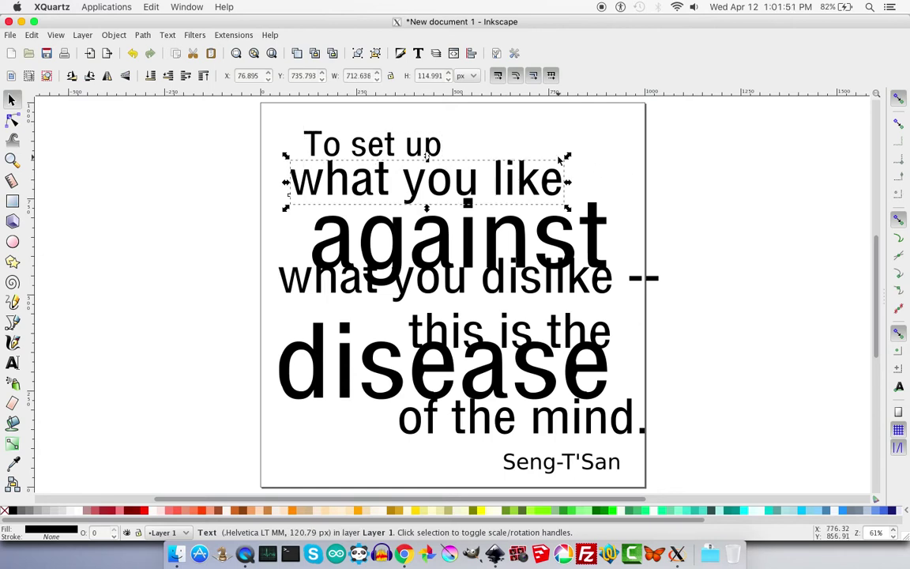
pyautogui.moveTo(286, 158); pyautogui.dragTo(320, 168)
pyautogui.click(525, 179)
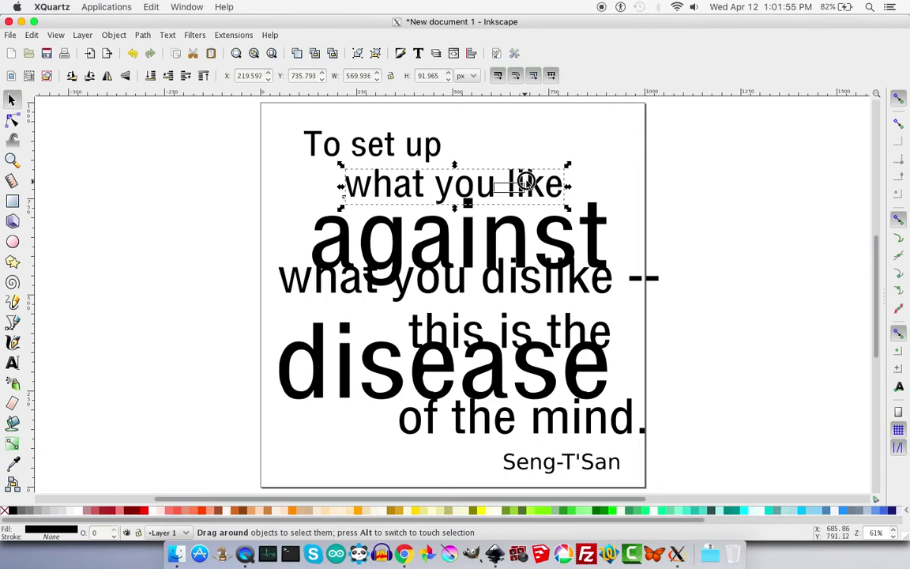
pyautogui.moveTo(523, 181); pyautogui.dragTo(568, 181)
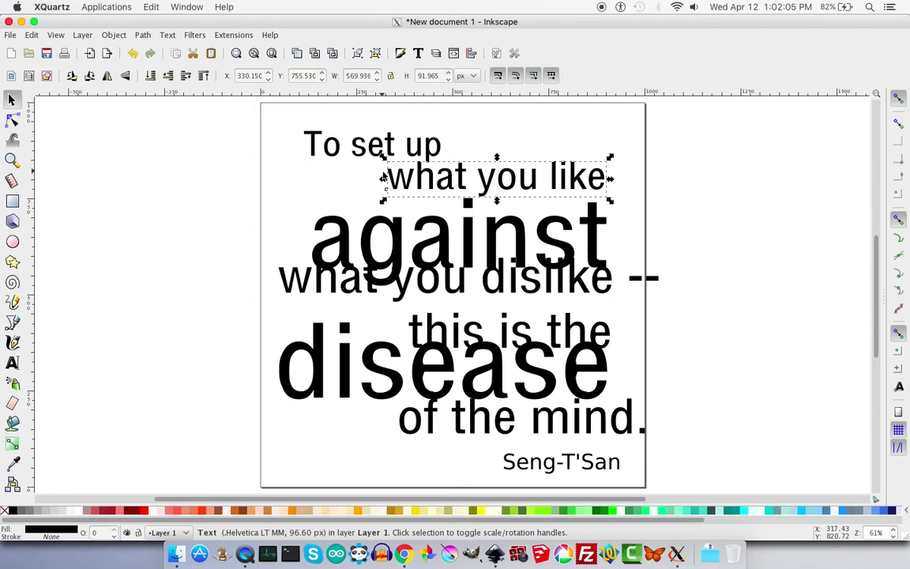
pyautogui.press('Up')
pyautogui.press('Up')
pyautogui.press('Up')
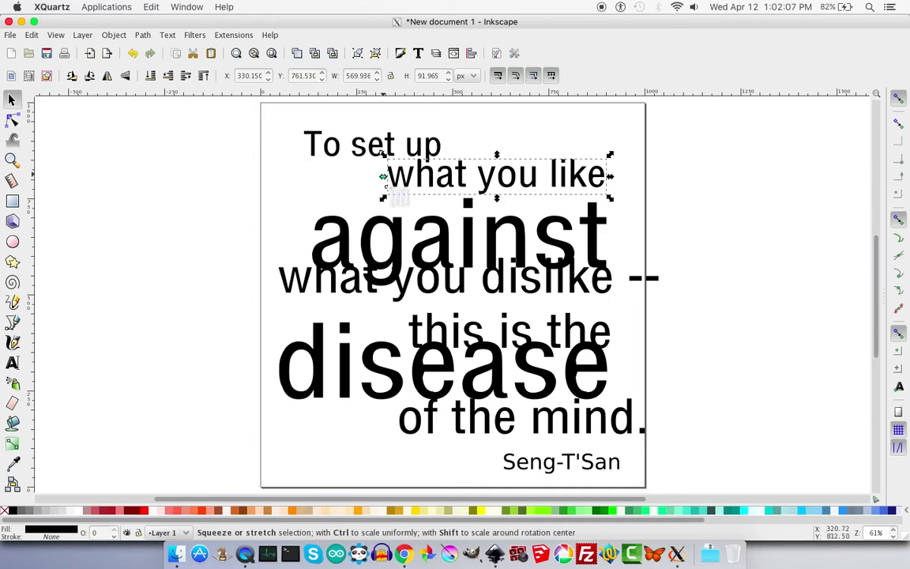
pyautogui.click(442, 239)
pyautogui.press('Up')
pyautogui.press('Up')
pyautogui.press('Up')
pyautogui.press('Up')
pyautogui.press('Up')
pyautogui.press('Up')
pyautogui.press('Up')
pyautogui.press('Up')
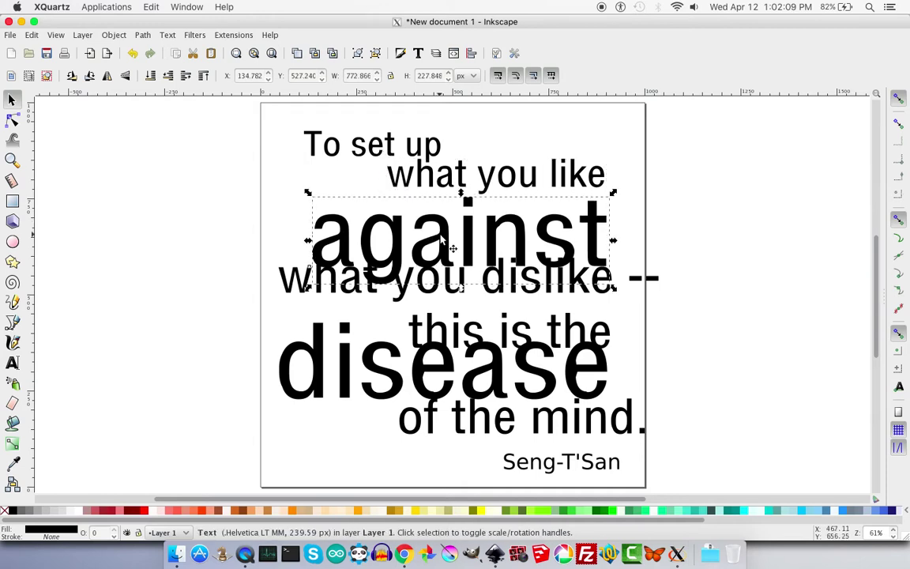
pyautogui.press('Up')
pyautogui.press('Right')
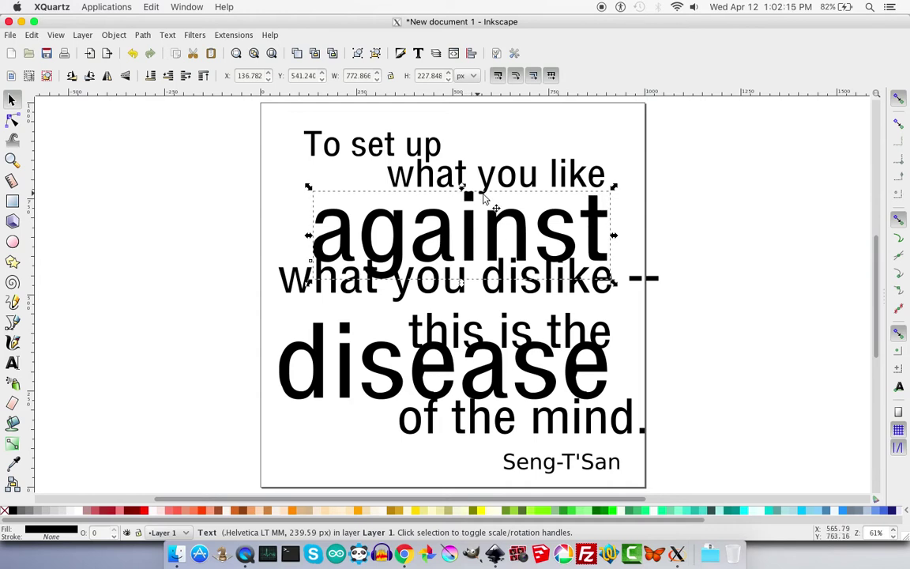
# Step: Move 'what you dislike --' below 'against', shrink it, and align it with the left margin
pyautogui.click(433, 294)
pyautogui.press('Down')
pyautogui.press('Down')
pyautogui.press('Down')
pyautogui.press('Down')
pyautogui.press('Down')
pyautogui.press('Down')
pyautogui.press('Down')
pyautogui.press('Down')
pyautogui.press('Down')
pyautogui.press('Down')
pyautogui.press('Down')
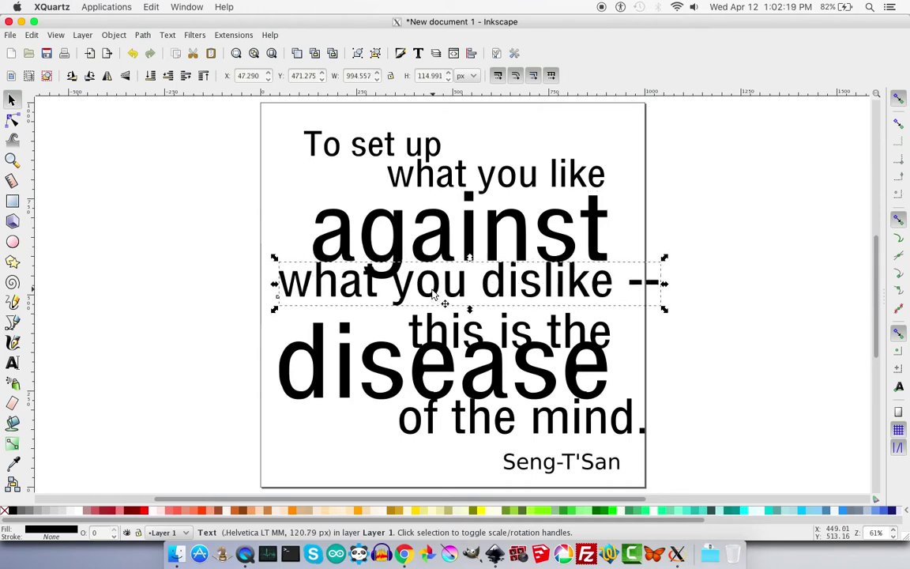
pyautogui.press('Down')
pyautogui.press('Down')
pyautogui.press('Down')
pyautogui.press('Down')
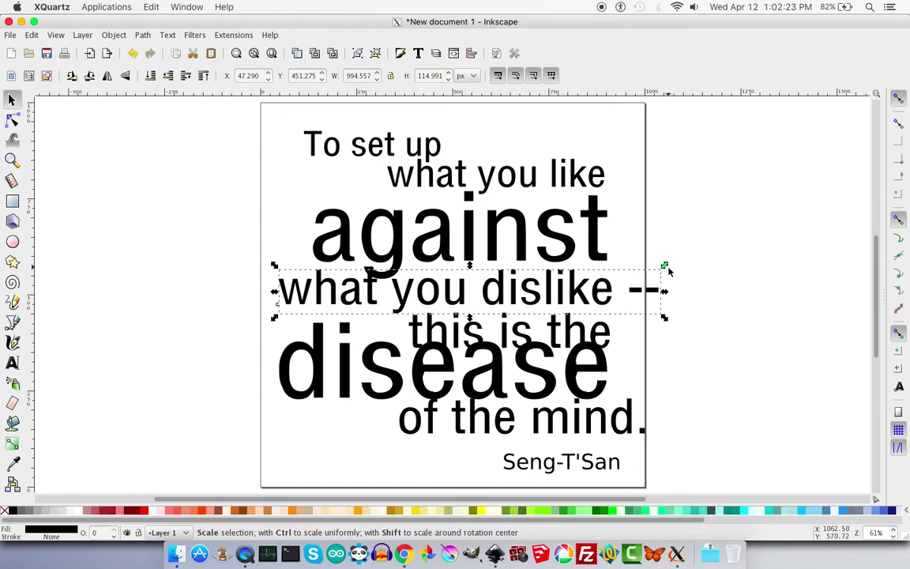
pyautogui.moveTo(666, 266); pyautogui.dragTo(623, 276)
pyautogui.press('Right')
pyautogui.press('Right')
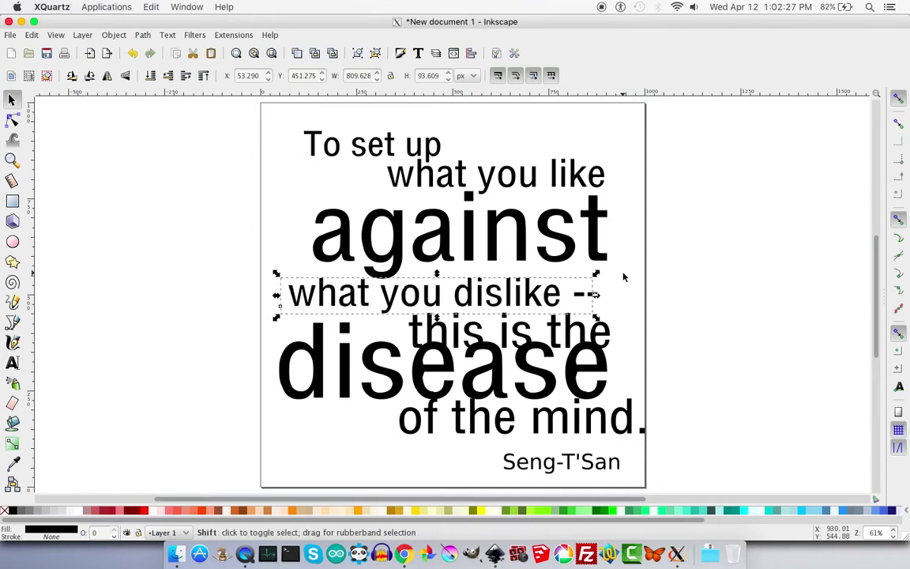
pyautogui.hotkey('shift', 'Right')
pyautogui.press('Up')
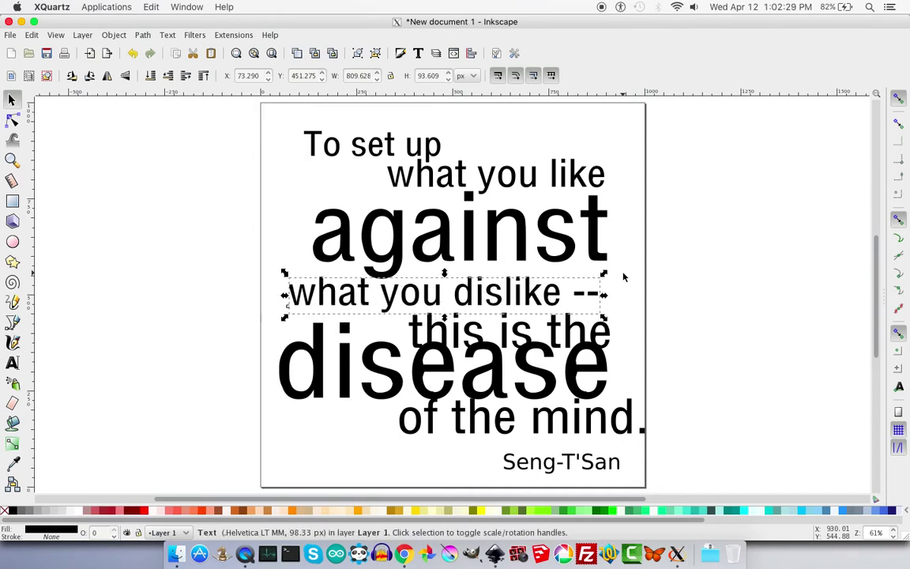
pyautogui.press('Down')
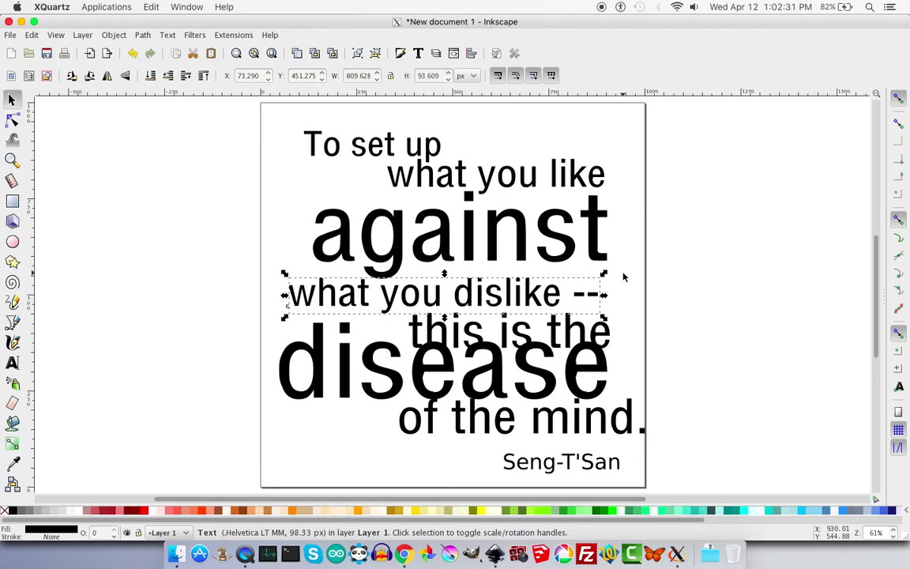
pyautogui.press('Left')
pyautogui.press('Left')
pyautogui.press('Left')
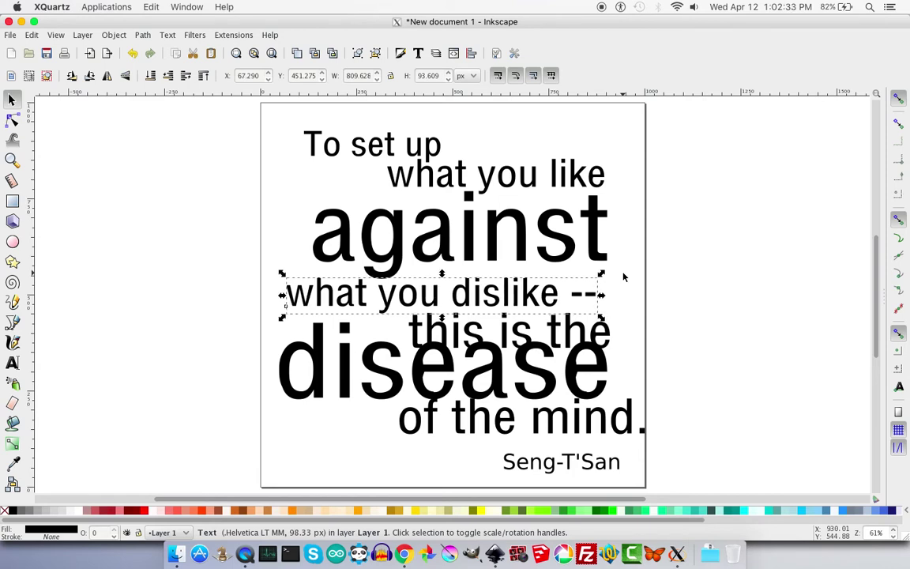
pyautogui.press('Left')
pyautogui.press('Left')
pyautogui.press('Left')
pyautogui.press('Left')
pyautogui.press('Left')
pyautogui.press('Left')
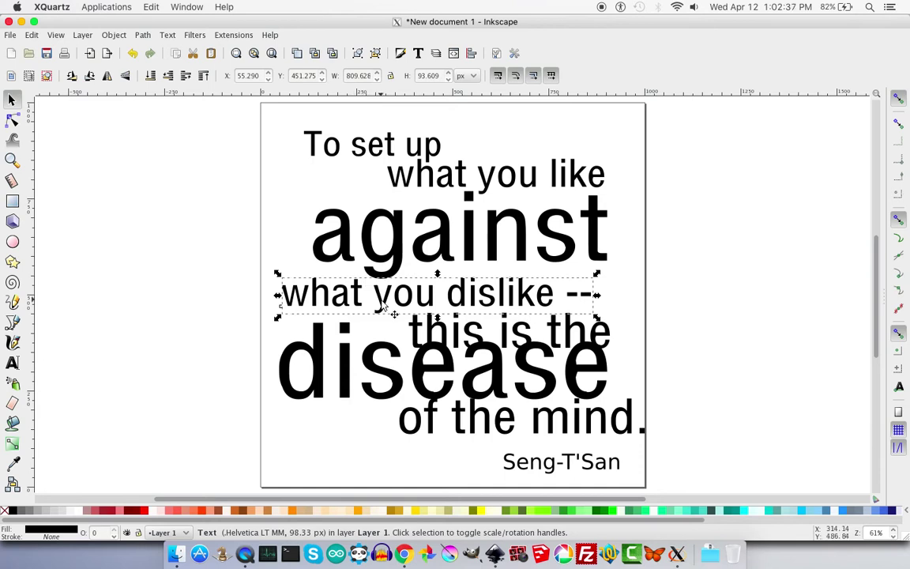
pyautogui.press('Left')
pyautogui.press('Left')
pyautogui.press('Left')
pyautogui.press('Left')
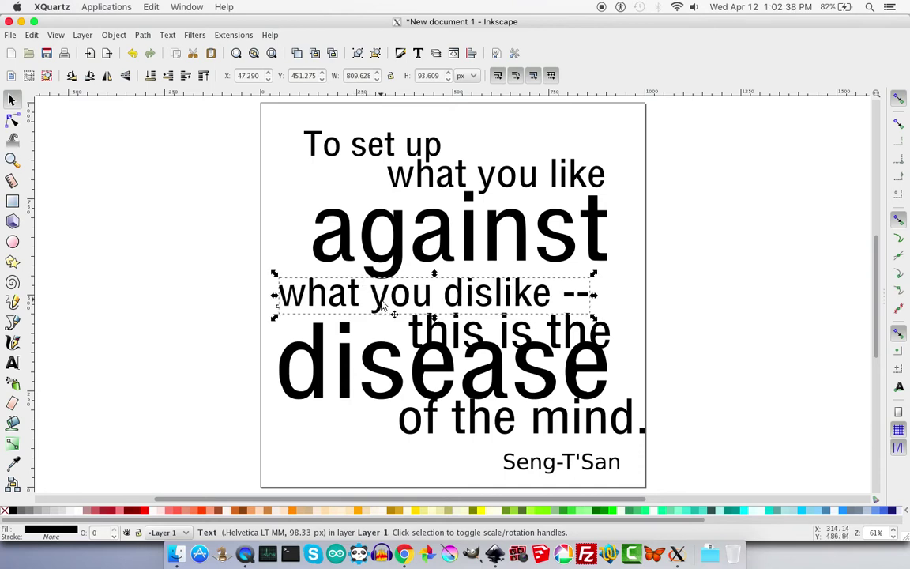
pyautogui.press('Escape')
# Step: Shrink 'this is the' and shift it left beneath 'dislike', nudging 'disease' slightly lower
pyautogui.click(510, 337)
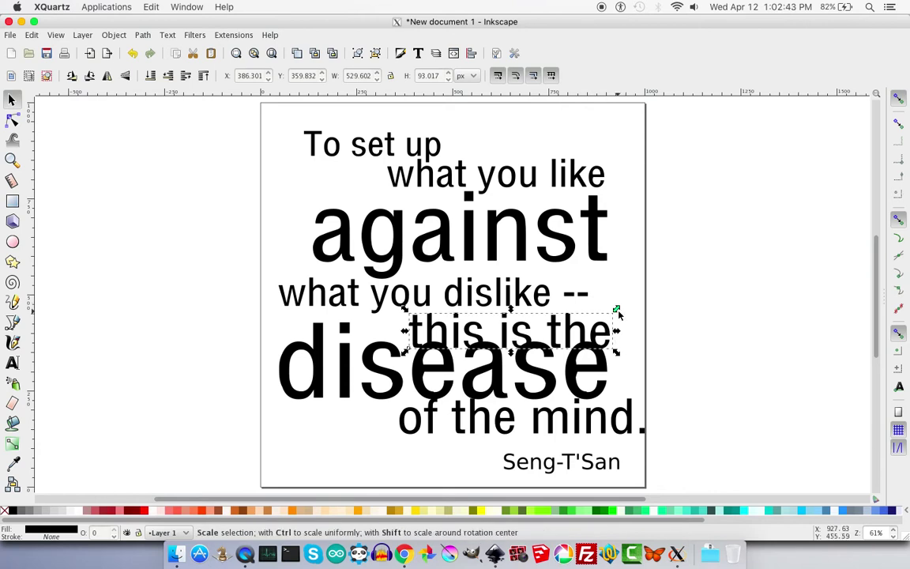
pyautogui.moveTo(617, 310); pyautogui.dragTo(609, 330)
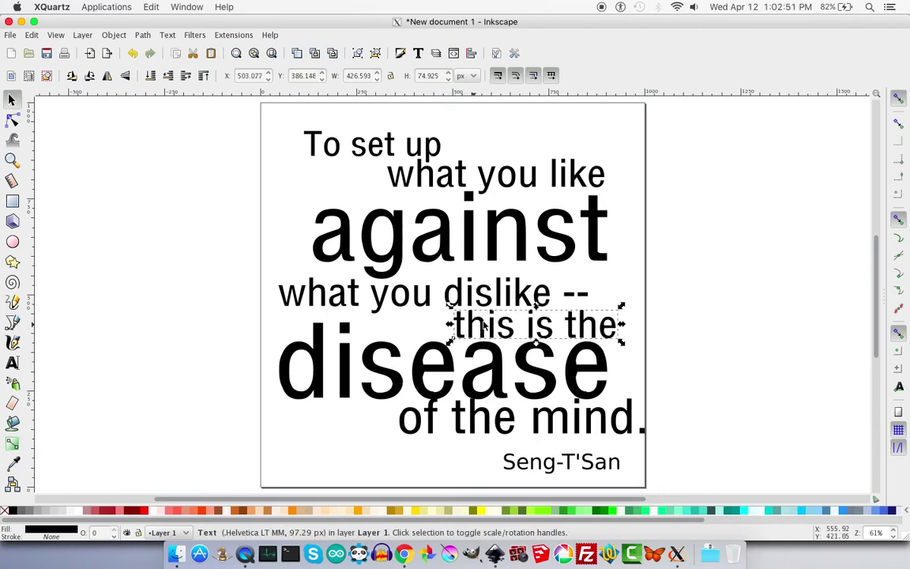
pyautogui.click(477, 353)
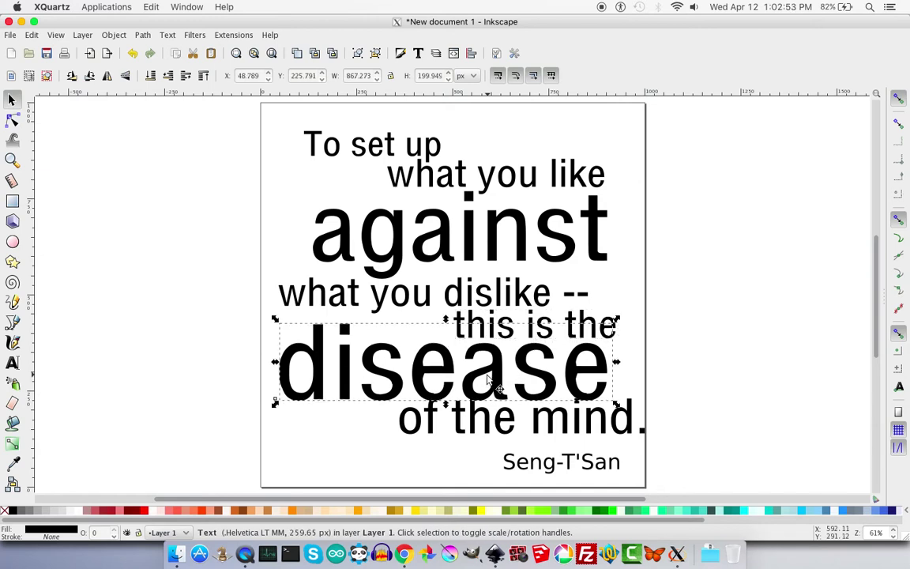
pyautogui.press('Down')
pyautogui.press('Down')
pyautogui.press('Down')
pyautogui.press('Down')
pyautogui.press('Down')
pyautogui.press('Down')
pyautogui.press('Down')
pyautogui.press('Down')
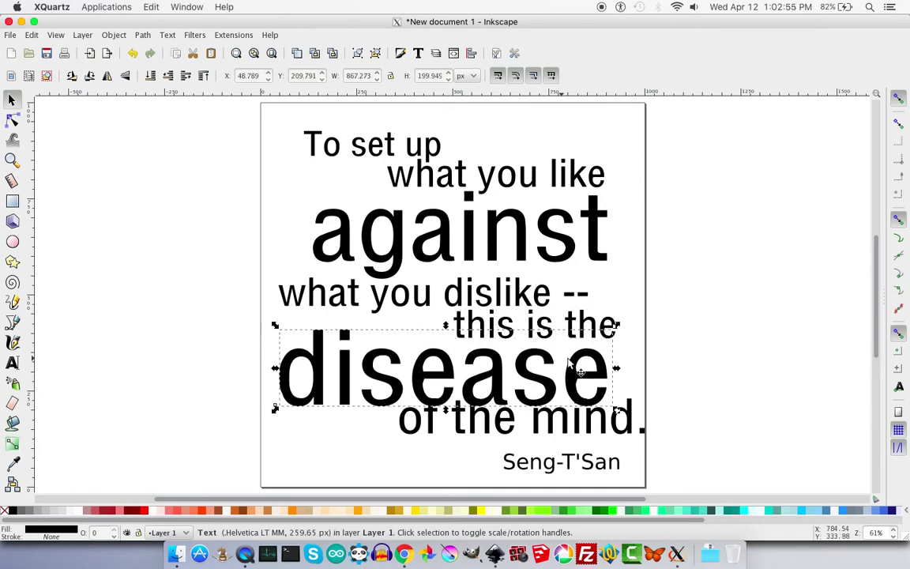
pyautogui.click(545, 334)
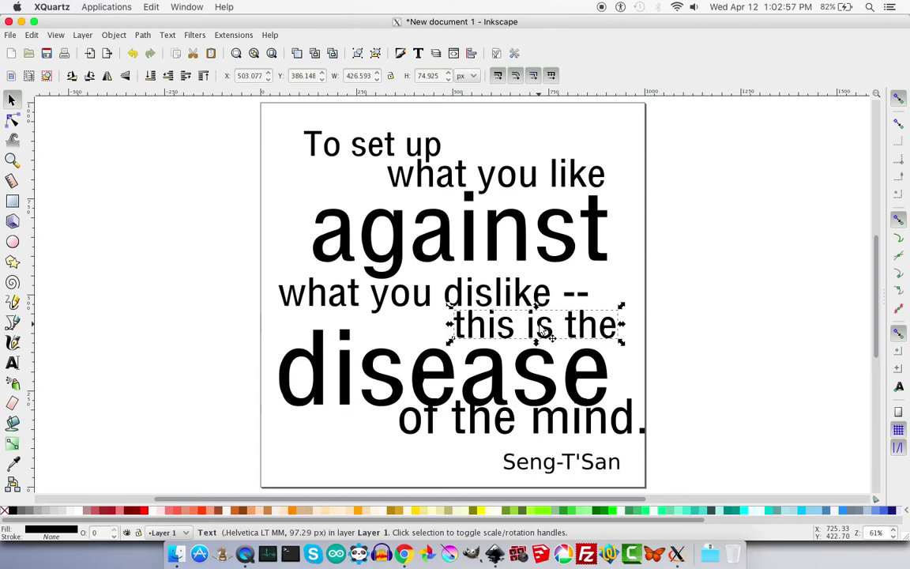
pyautogui.hotkey('shift', 'Left')
pyautogui.hotkey('shift', 'Left')
pyautogui.hotkey('shift', 'Left')
pyautogui.hotkey('shift', 'Left')
pyautogui.hotkey('shift', 'Left')
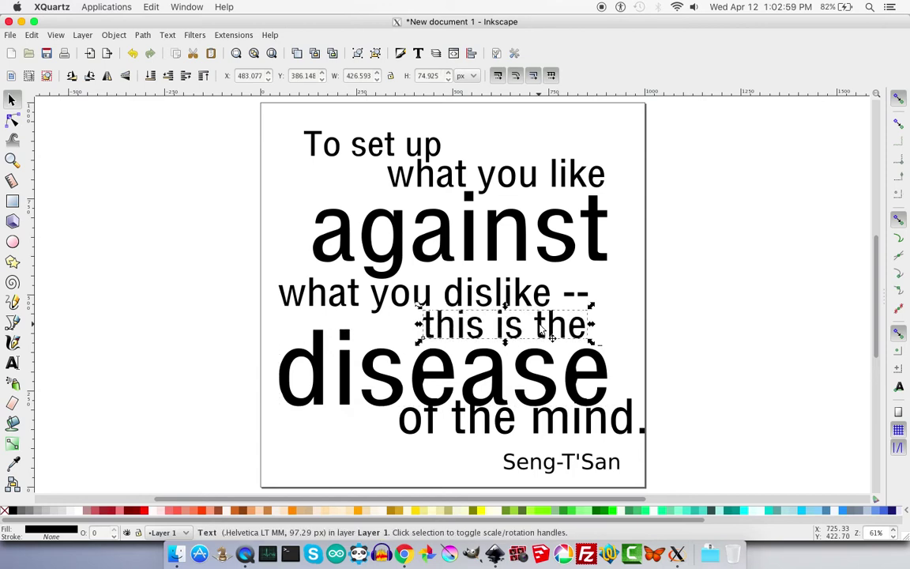
pyautogui.press('Left')
pyautogui.press('Left')
pyautogui.press('Left')
pyautogui.press('Left')
pyautogui.press('Left')
pyautogui.press('Left')
pyautogui.press('Left')
pyautogui.press('Left')
pyautogui.press('Left')
pyautogui.press('Left')
pyautogui.press('Left')
pyautogui.press('Left')
pyautogui.press('Left')
pyautogui.press('Left')
pyautogui.press('Left')
pyautogui.press('Left')
pyautogui.press('Left')
pyautogui.press('Left')
pyautogui.press('Left')
pyautogui.press('Left')
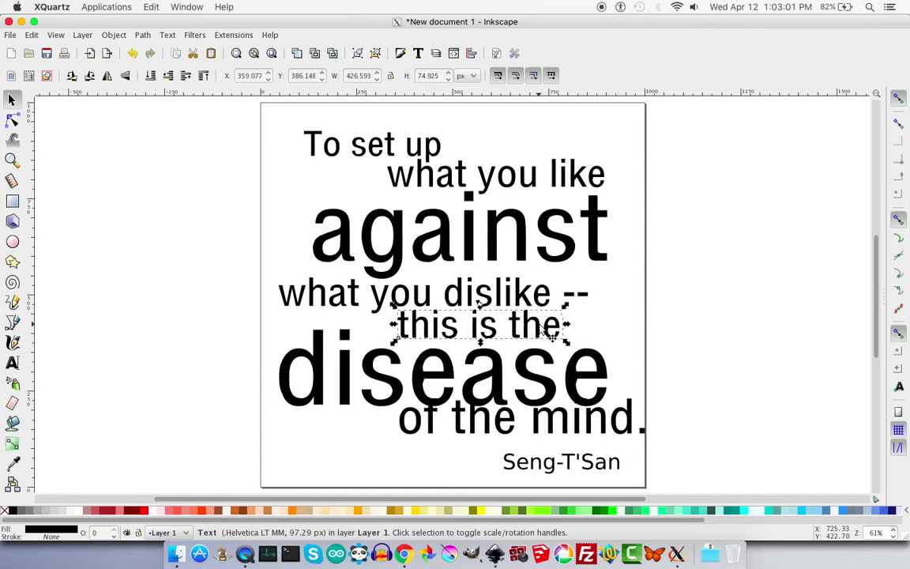
pyautogui.press('Left')
pyautogui.press('Left')
pyautogui.press('Left')
pyautogui.press('Left')
pyautogui.press('Left')
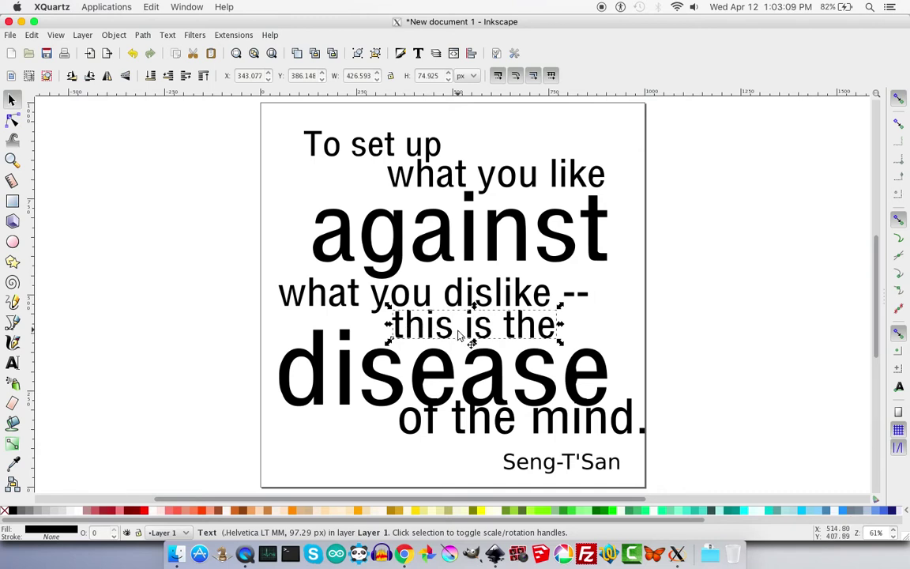
# Step: Move 'of the mind.' left and lower, then nudge 'disease' upward
pyautogui.click(472, 423)
pyautogui.hotkey('shift', 'Left')
pyautogui.hotkey('shift', 'Left')
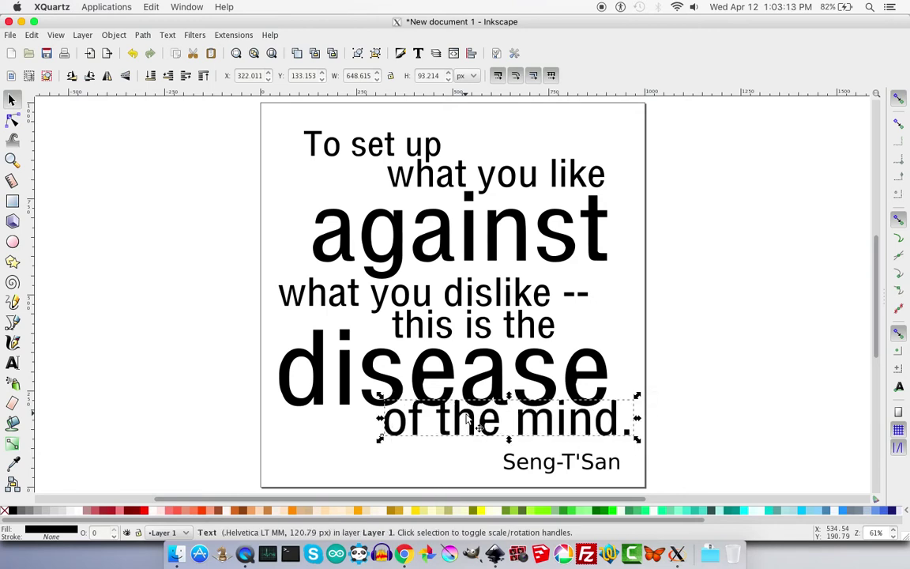
pyautogui.hotkey('shift', 'Down')
pyautogui.hotkey('shift', 'Down')
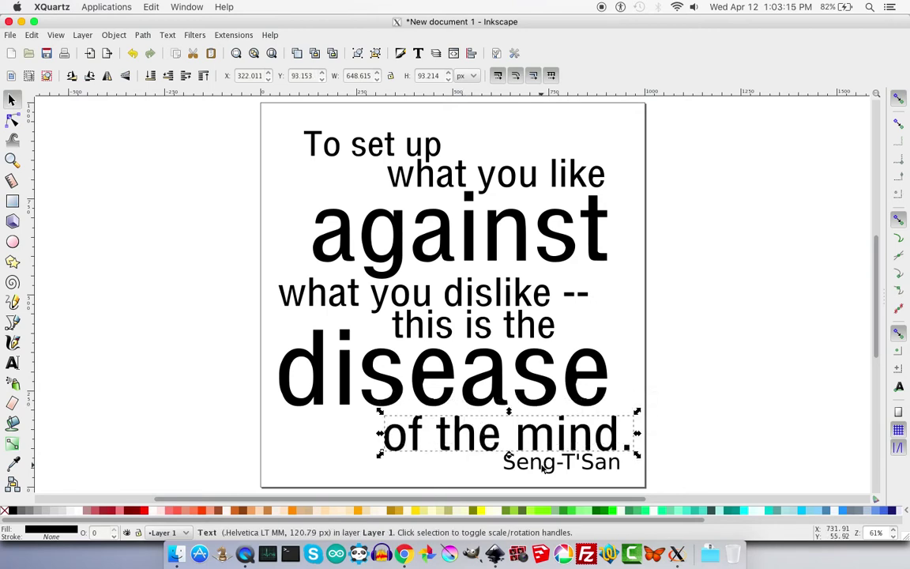
pyautogui.press('Escape')
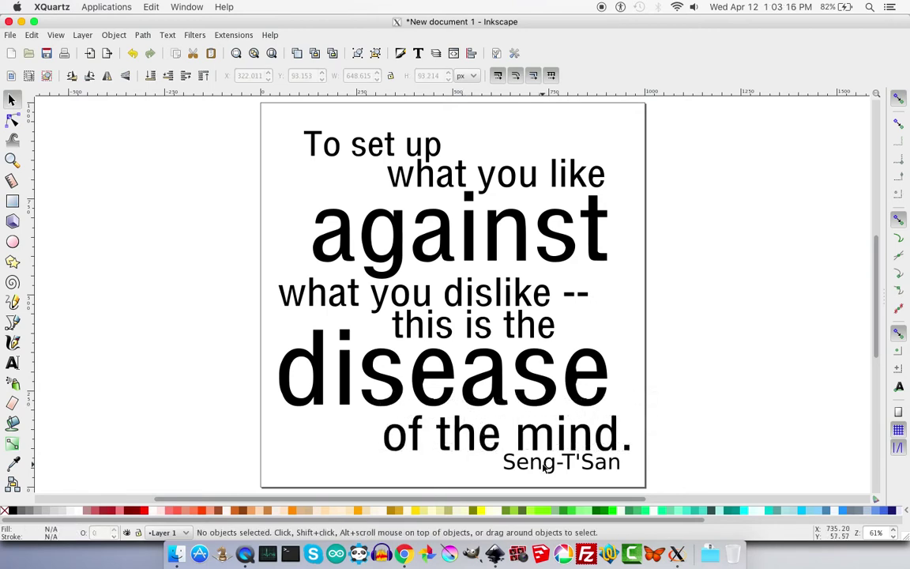
pyautogui.click(583, 409)
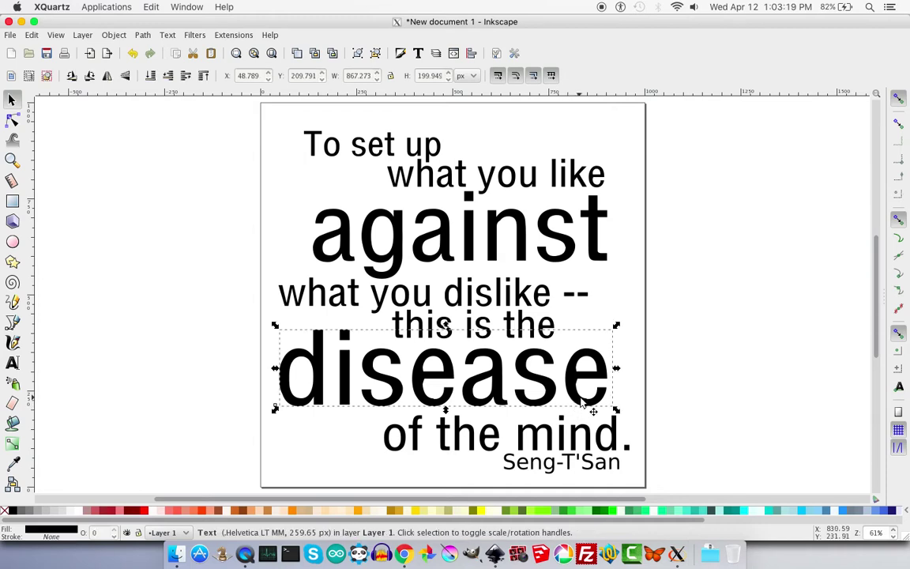
pyautogui.press('Up')
pyautogui.press('Up')
pyautogui.press('Up')
pyautogui.press('Up')
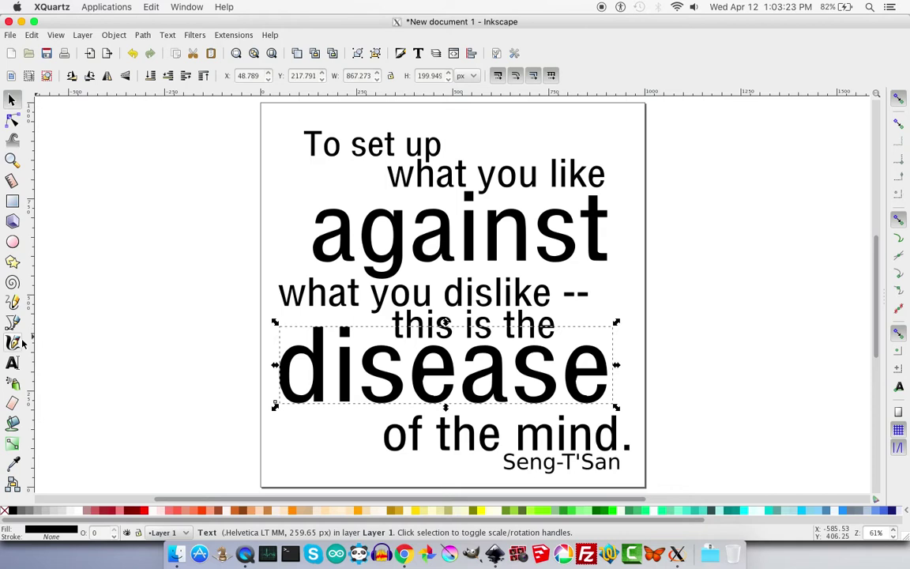
# Step: Add vertical guides at the left of 'disease' and near the text's right edge, plus a horizontal guide at Y 950 px
pyautogui.moveTo(31, 353); pyautogui.dragTo(280, 349)
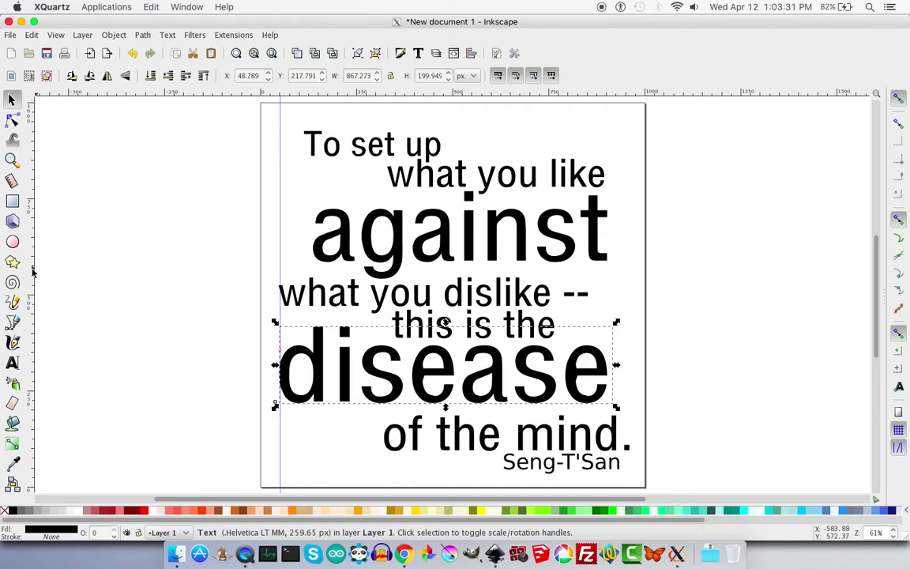
pyautogui.moveTo(32, 272); pyautogui.dragTo(626, 296)
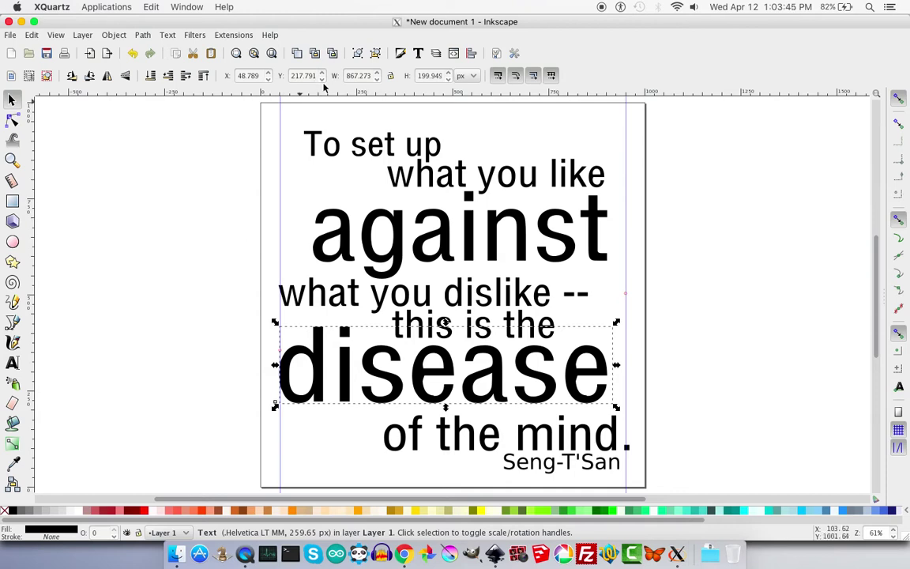
pyautogui.moveTo(327, 93); pyautogui.dragTo(359, 121)
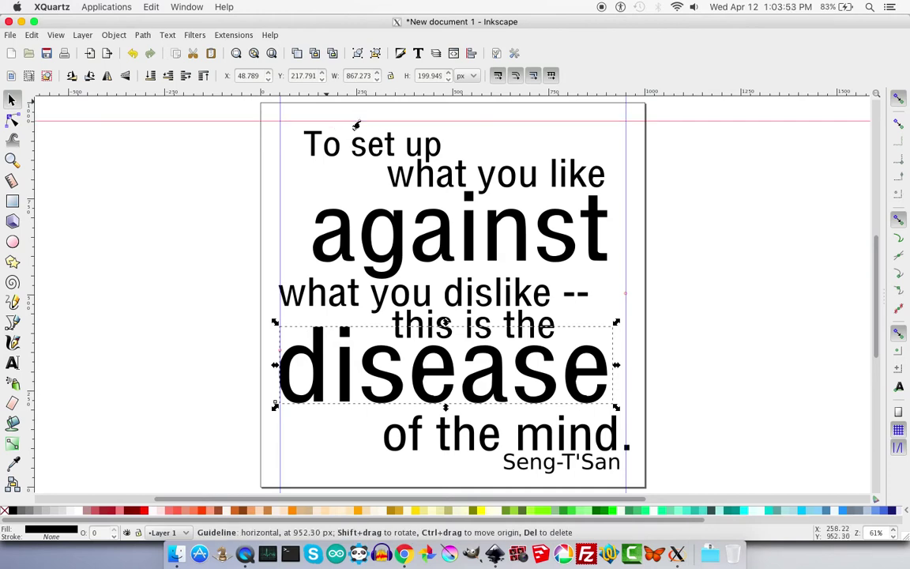
pyautogui.doubleClick(360, 121)
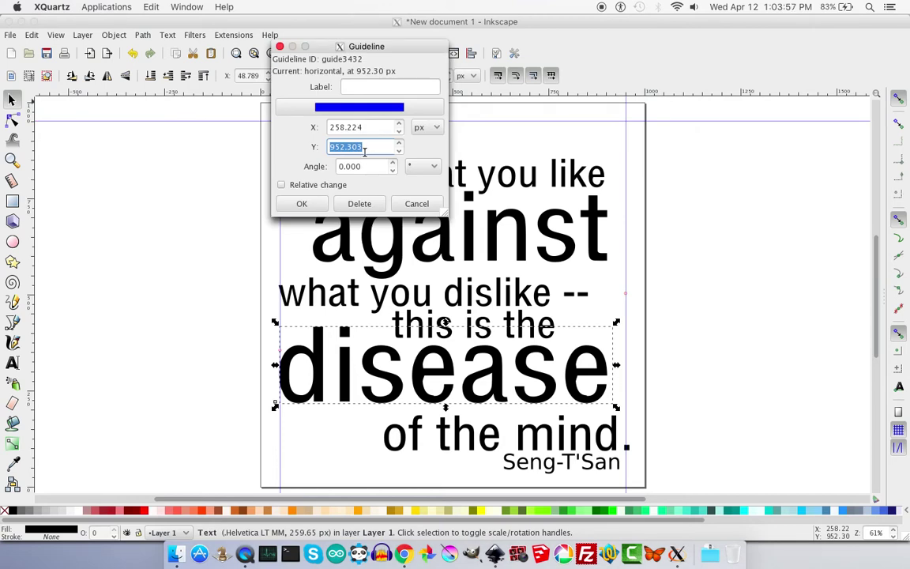
pyautogui.click(366, 147)
pyautogui.click(301, 204)
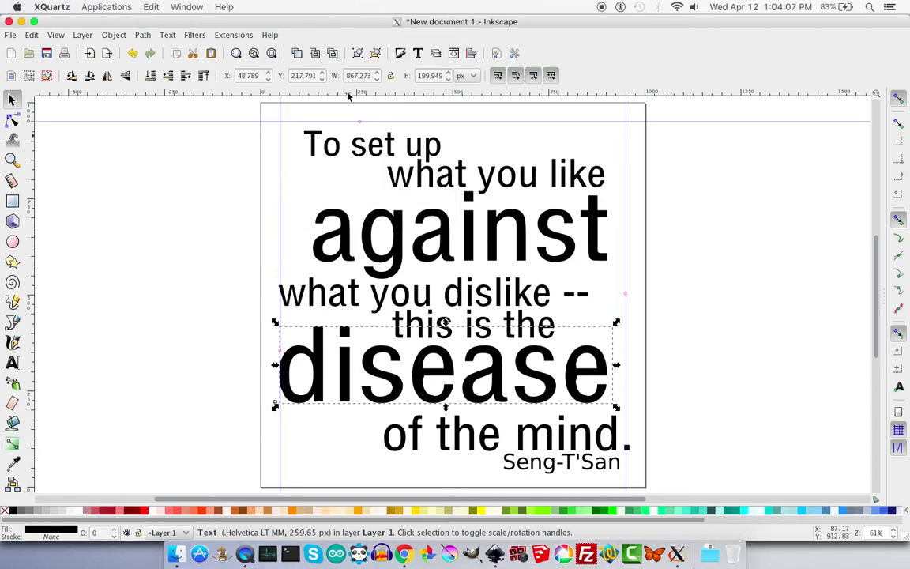
# Step: Add a guide near the page bottom, then shrink 'of the mind.' to about 72% and shift it right
pyautogui.moveTo(345, 92); pyautogui.dragTo(357, 468)
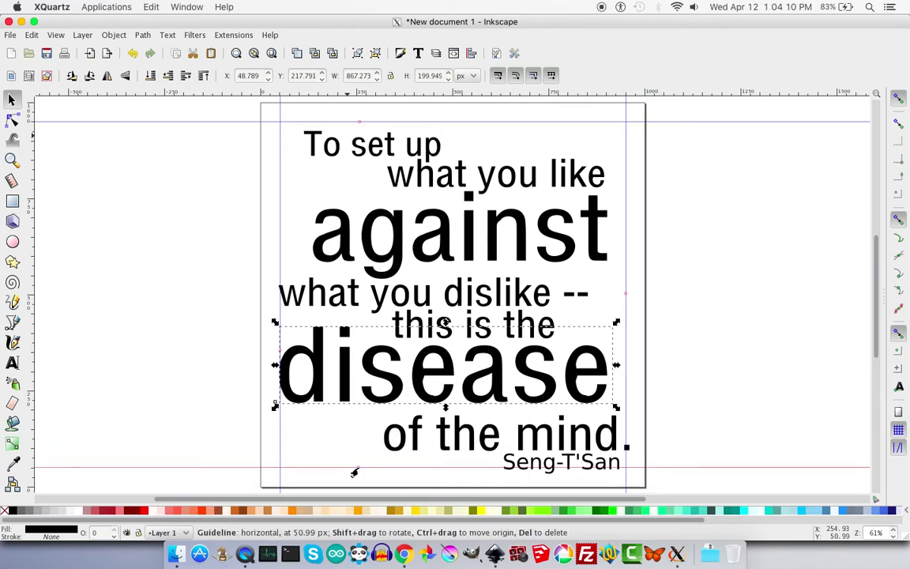
pyautogui.click(488, 440)
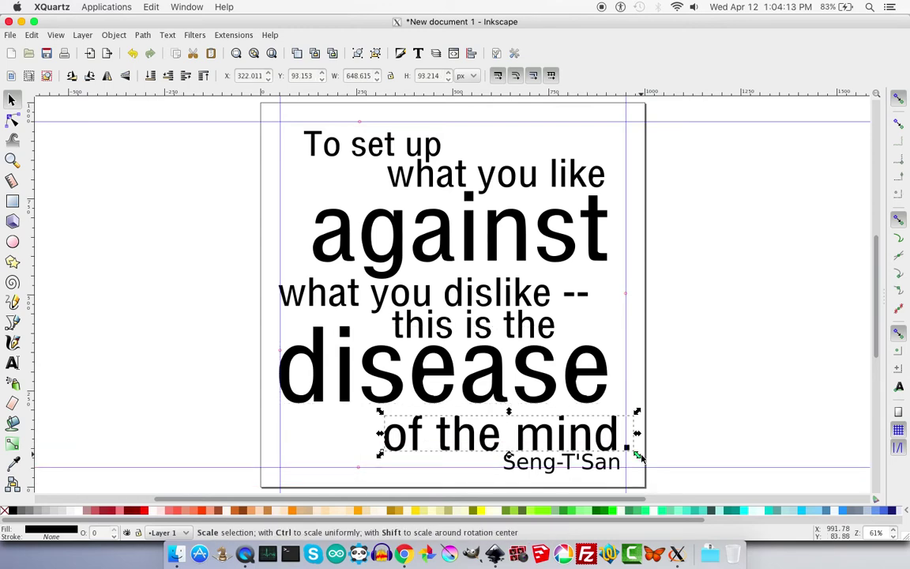
pyautogui.moveTo(636, 455); pyautogui.dragTo(616, 449)
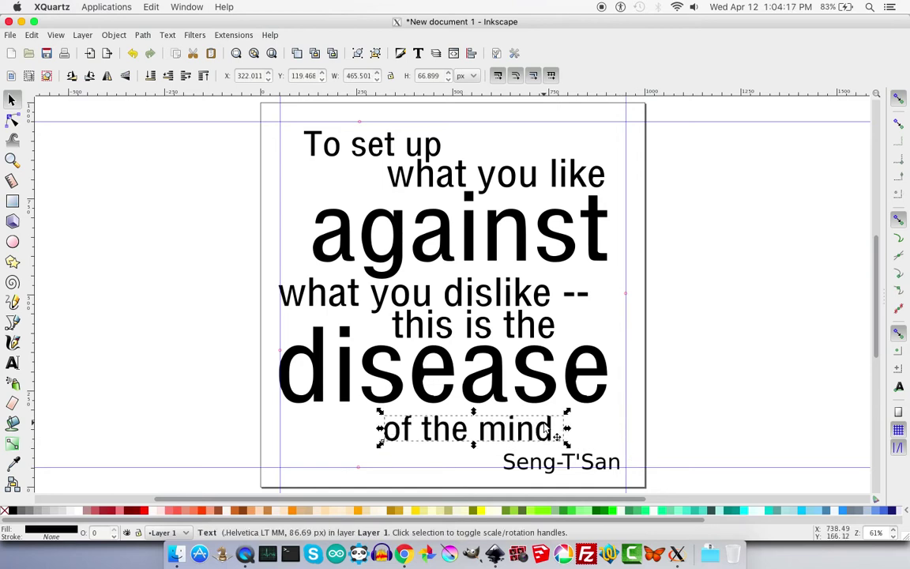
pyautogui.hotkey('shift', 'Left')
pyautogui.hotkey('shift', 'Left')
pyautogui.hotkey('shift', 'Up')
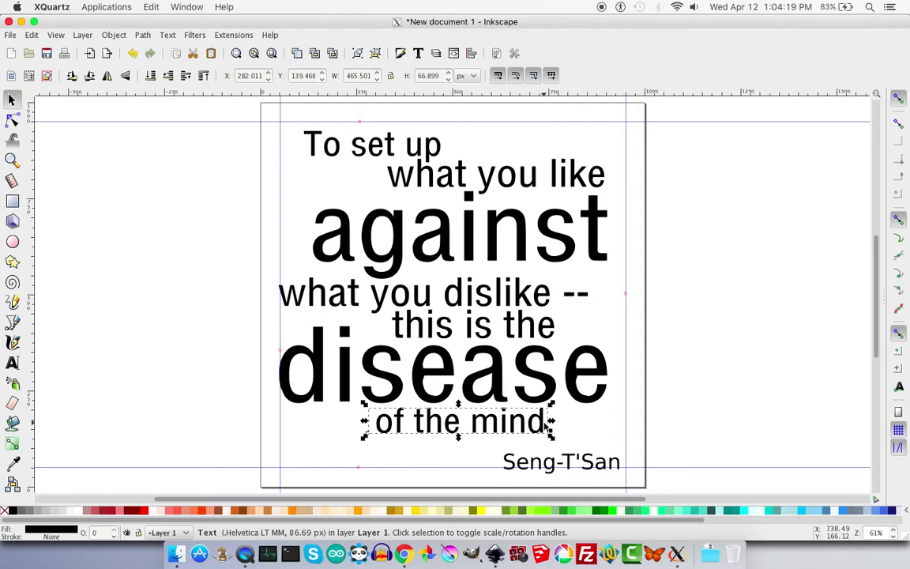
pyautogui.hotkey('shift', 'Right')
pyautogui.hotkey('shift', 'Right')
pyautogui.hotkey('shift', 'Right')
pyautogui.hotkey('shift', 'Right')
pyautogui.hotkey('shift', 'Right')
pyautogui.hotkey('shift', 'Right')
pyautogui.hotkey('shift', 'Right')
pyautogui.hotkey('shift', 'Right')
pyautogui.hotkey('shift', 'Right')
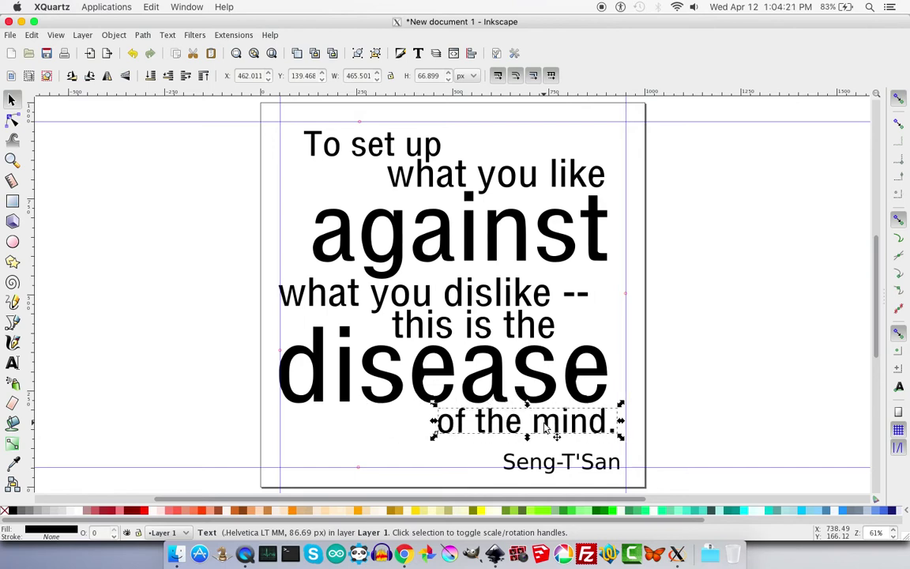
pyautogui.hotkey('shift', 'Left')
pyautogui.hotkey('shift', 'Right')
pyautogui.hotkey('shift', 'Right')
pyautogui.press('Right')
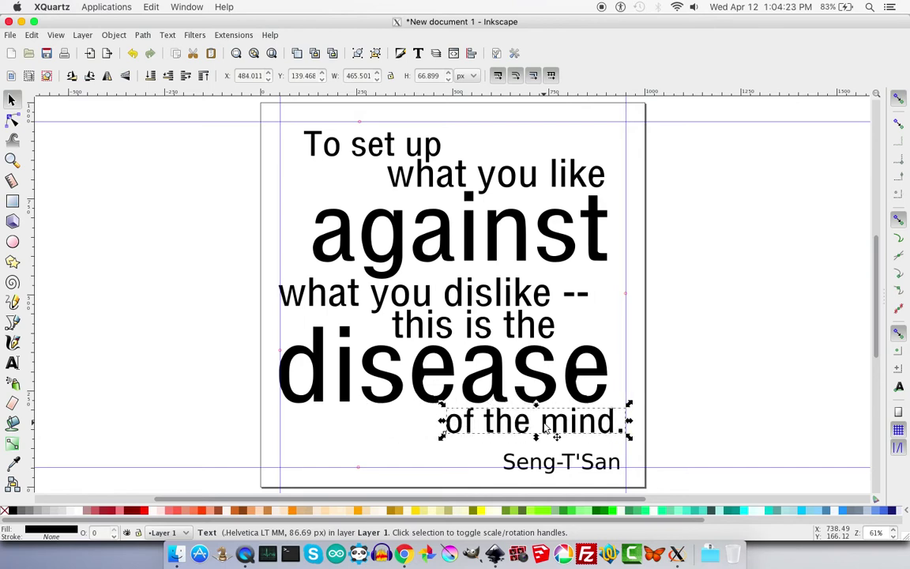
pyautogui.press('Right')
pyautogui.press('Right')
pyautogui.press('Right')
pyautogui.press('Right')
pyautogui.press('Right')
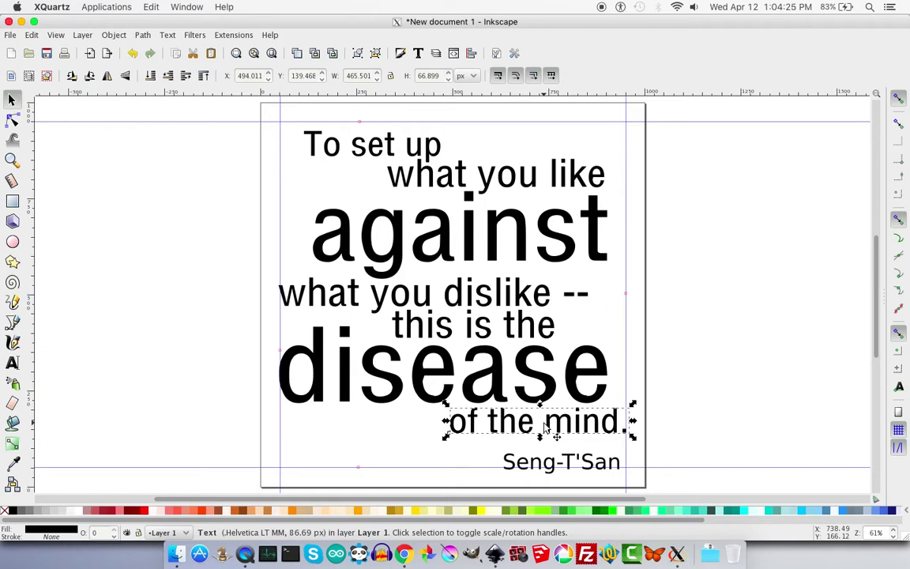
# Step: Enlarge 'disease' so it stretches about 910 px, reaching the right guide
pyautogui.click(565, 395)
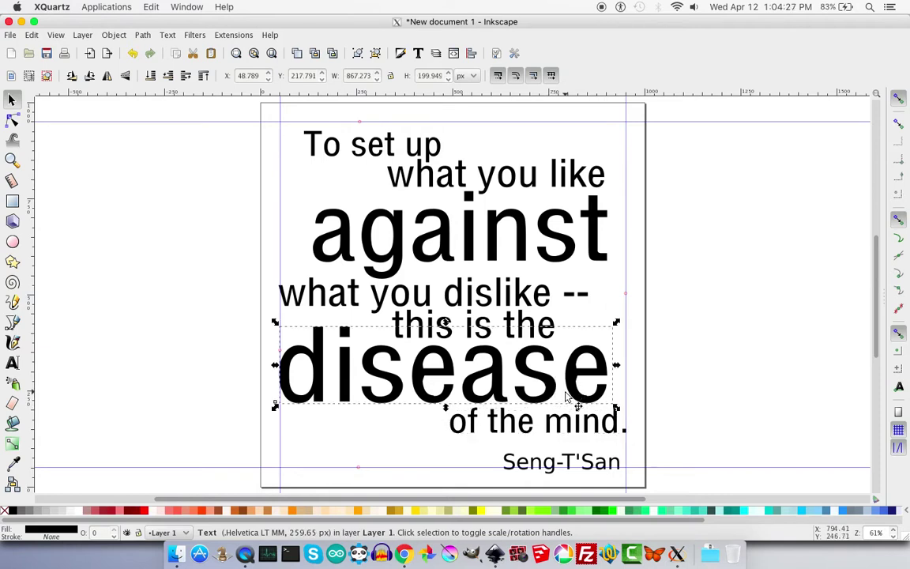
pyautogui.press('Right')
pyautogui.press('Right')
pyautogui.press('Right')
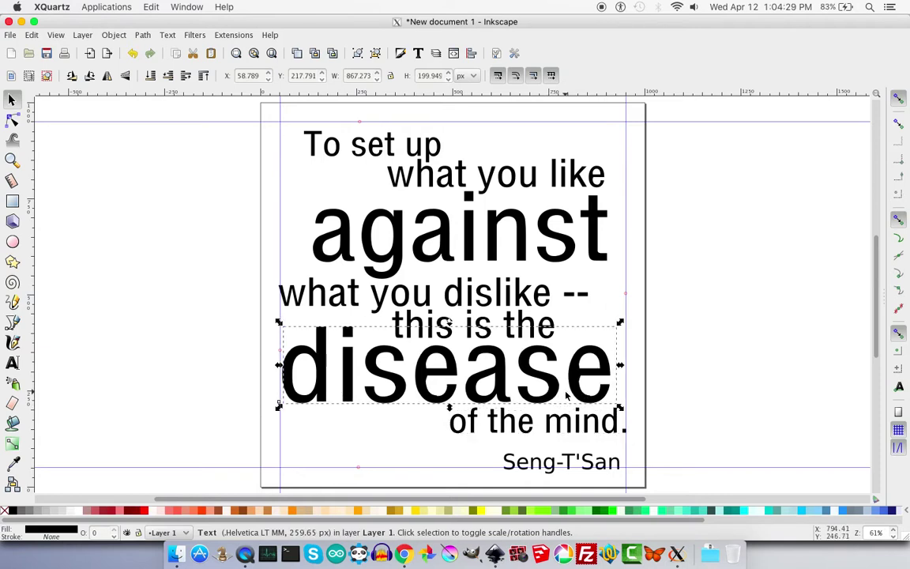
pyautogui.press('Left')
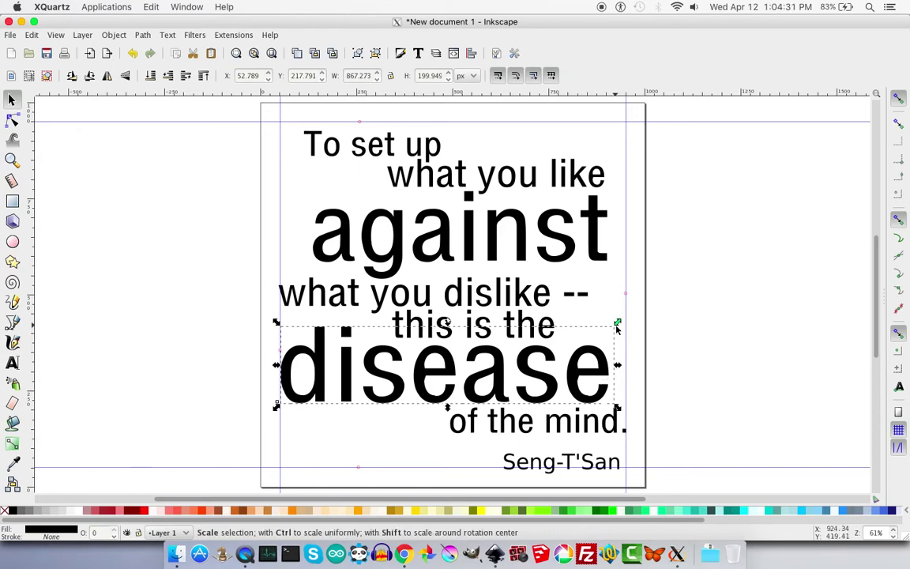
pyautogui.moveTo(616, 323); pyautogui.dragTo(633, 316)
pyautogui.press('Escape')
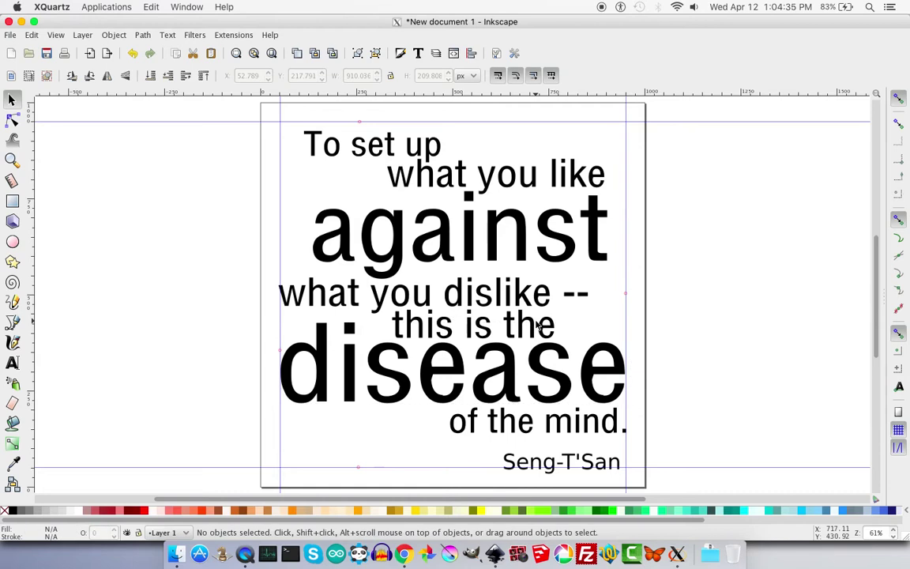
# Step: Nudge the 'this is the' line slightly up and left
pyautogui.click(525, 332)
pyautogui.press('Up')
pyautogui.press('Up')
pyautogui.press('Up')
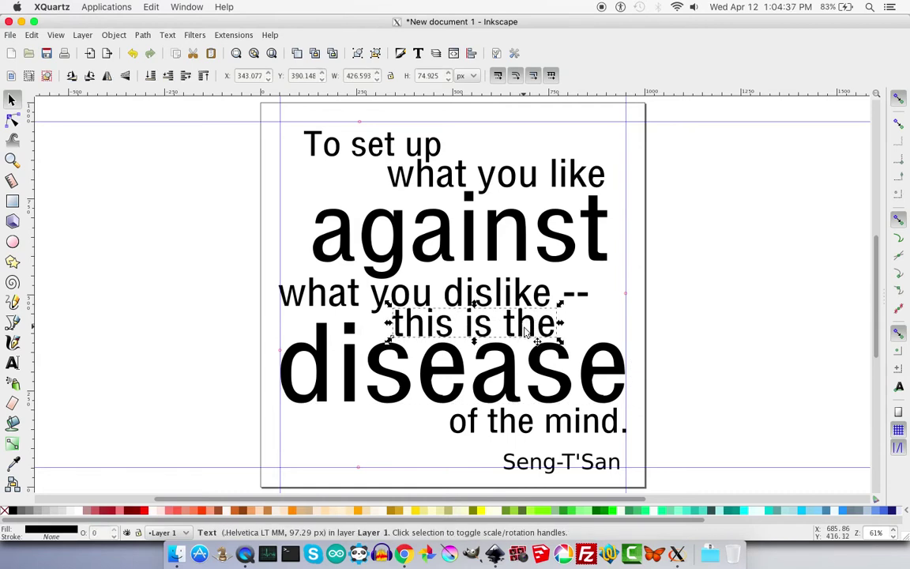
pyautogui.press('Left')
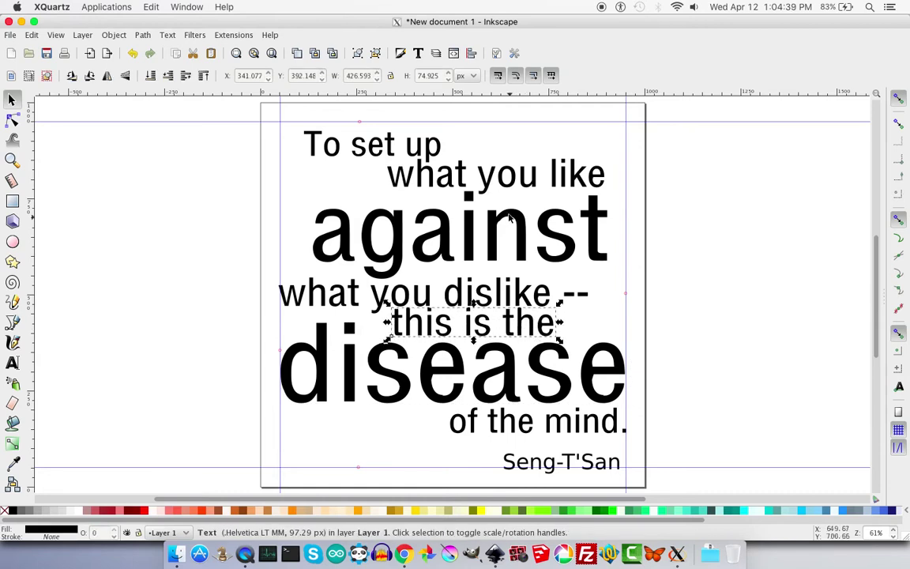
pyautogui.click(708, 284)
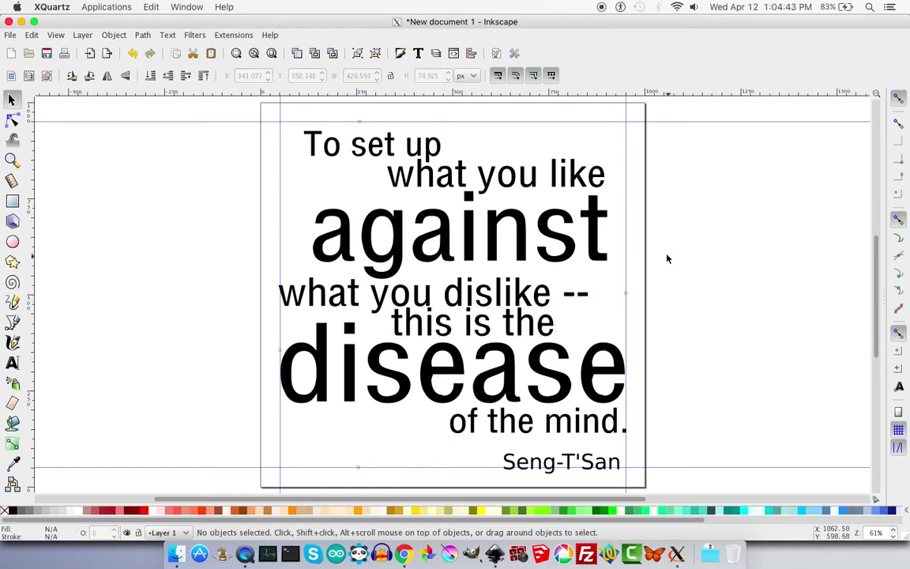
# Step: Nudge the top two quote lines together slightly to the right
pyautogui.moveTo(666, 254); pyautogui.dragTo(220, 372)
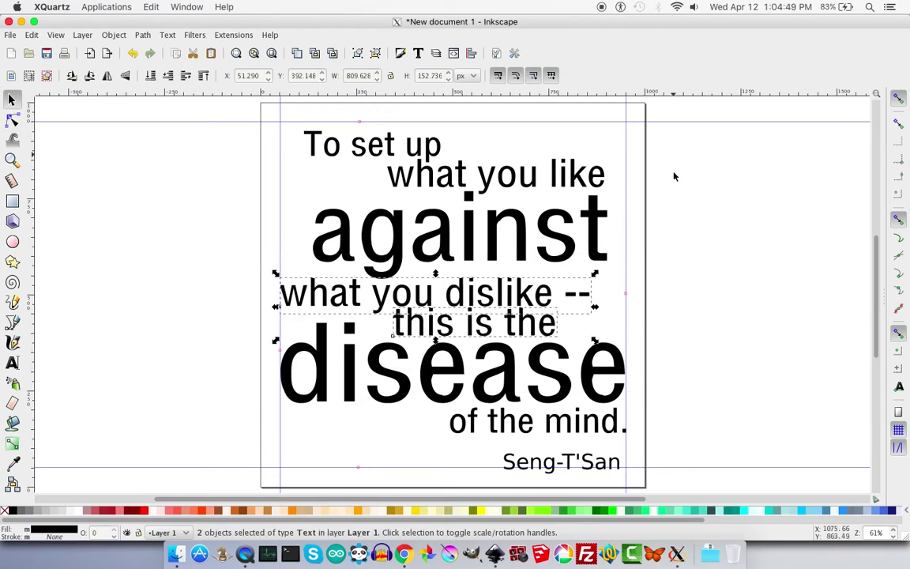
pyautogui.moveTo(680, 188); pyautogui.dragTo(274, 153)
pyautogui.moveTo(246, 110); pyautogui.dragTo(673, 205)
pyautogui.hotkey('shift', 'Right')
pyautogui.hotkey('shift', 'Right')
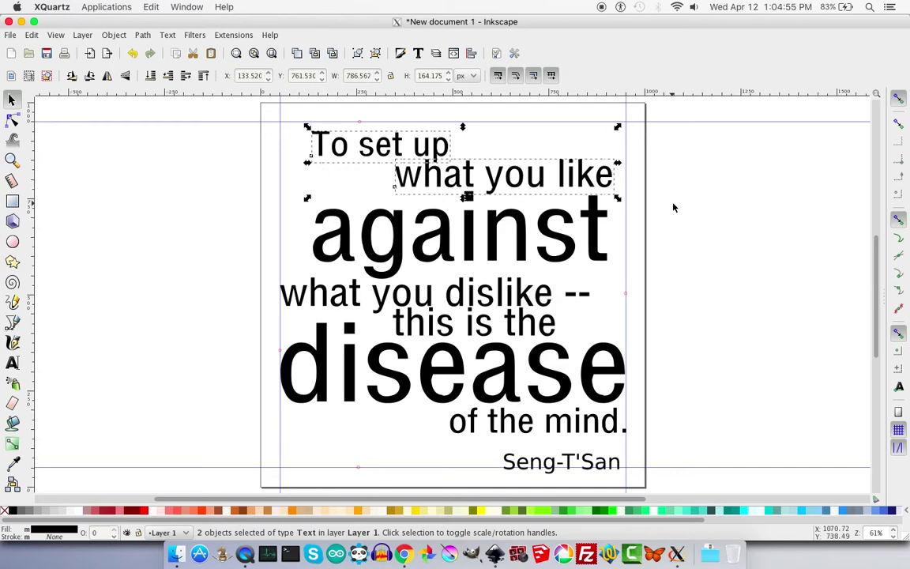
pyautogui.press('Right')
pyautogui.press('Right')
pyautogui.press('Right')
pyautogui.press('Right')
pyautogui.press('Right')
pyautogui.press('Right')
pyautogui.press('Right')
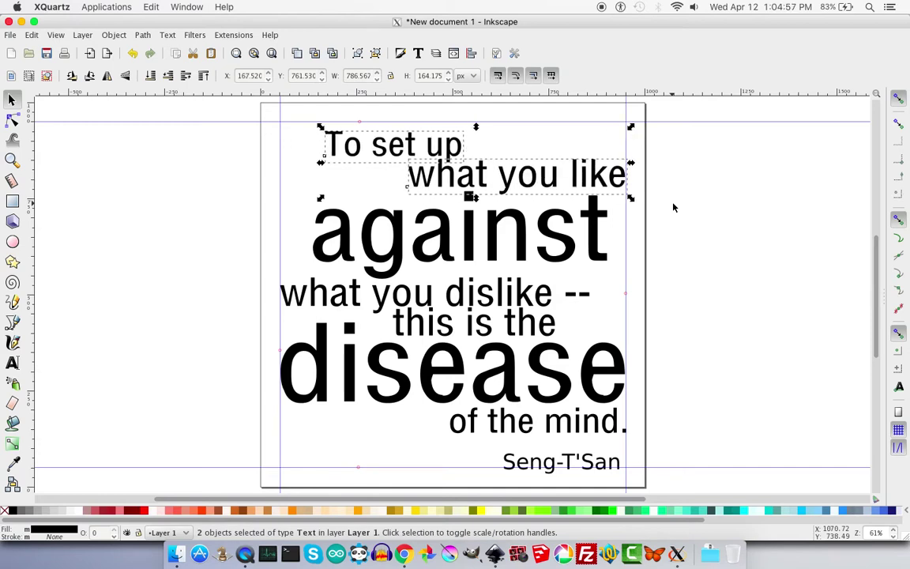
pyautogui.press('Right')
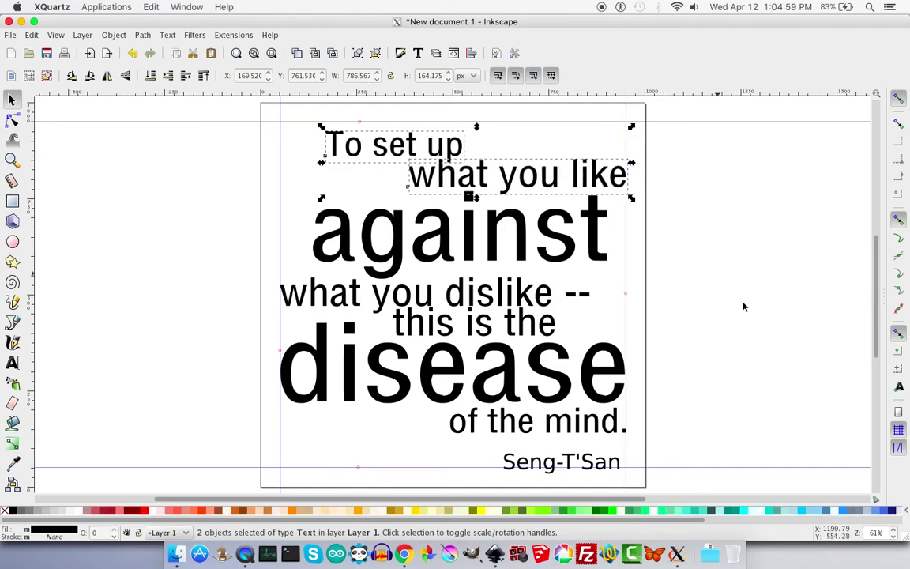
pyautogui.click(743, 328)
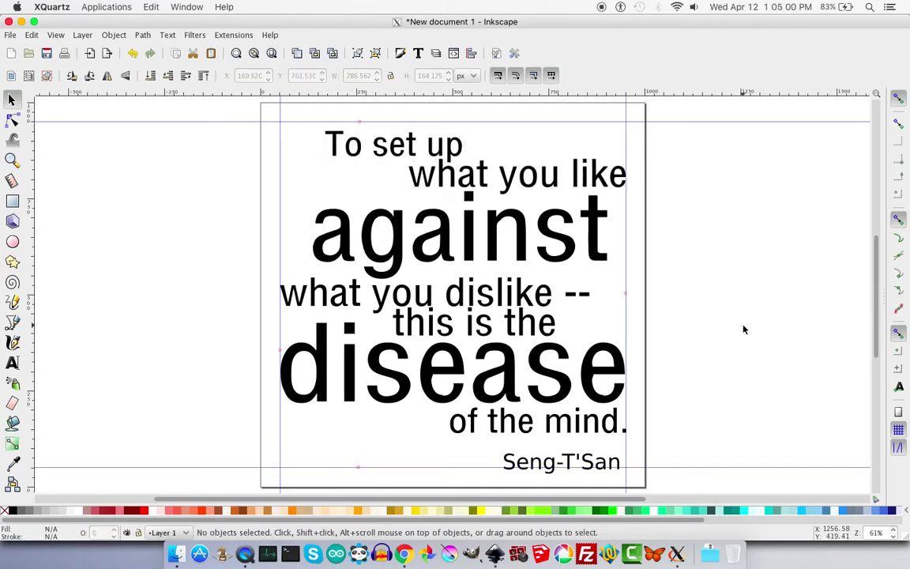
# Step: Shrink the Seng-T'San credit to about 187 px wide, flush with the right guide
pyautogui.click(613, 462)
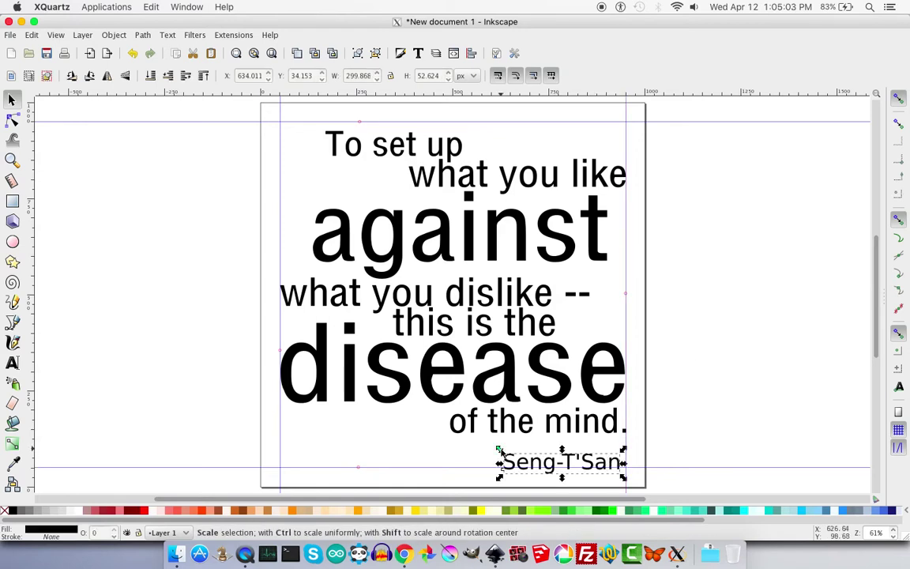
pyautogui.moveTo(499, 449); pyautogui.dragTo(527, 460)
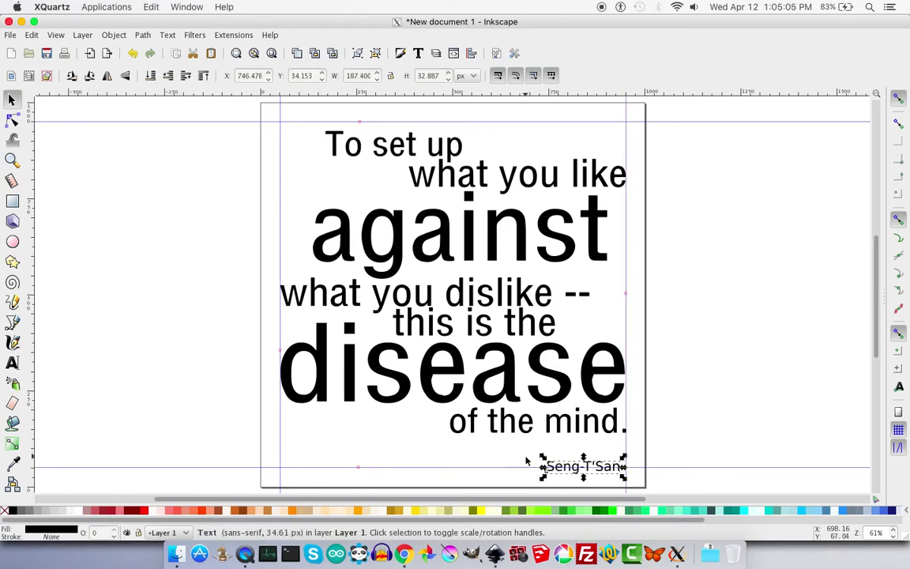
pyautogui.press('Up')
pyautogui.press('Up')
pyautogui.press('Up')
pyautogui.press('Up')
pyautogui.press('Up')
pyautogui.press('Up')
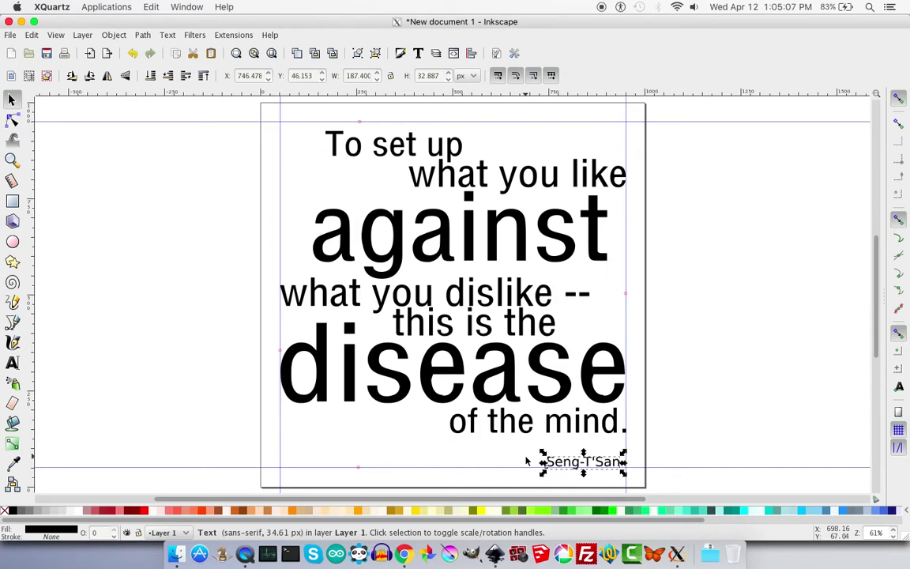
pyautogui.press('Right')
pyautogui.press('Right')
pyautogui.press('Right')
pyautogui.press('Right')
pyautogui.press('Right')
pyautogui.press('Right')
pyautogui.press('Right')
pyautogui.press('Right')
pyautogui.press('Right')
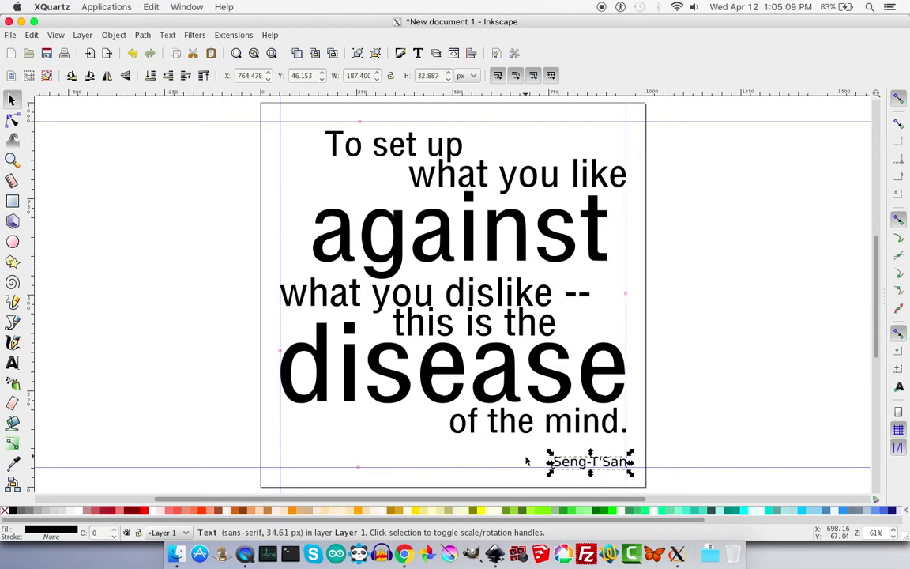
pyautogui.press('Down')
pyautogui.click(734, 415)
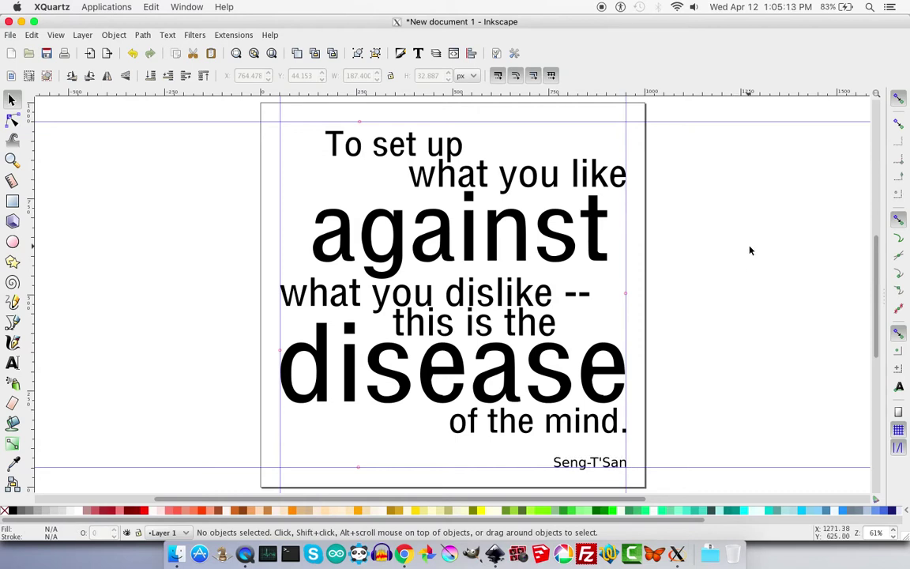
# Step: Scale 'against' proportionally to about 911 px wide, spanning both vertical guides
pyautogui.click(562, 236)
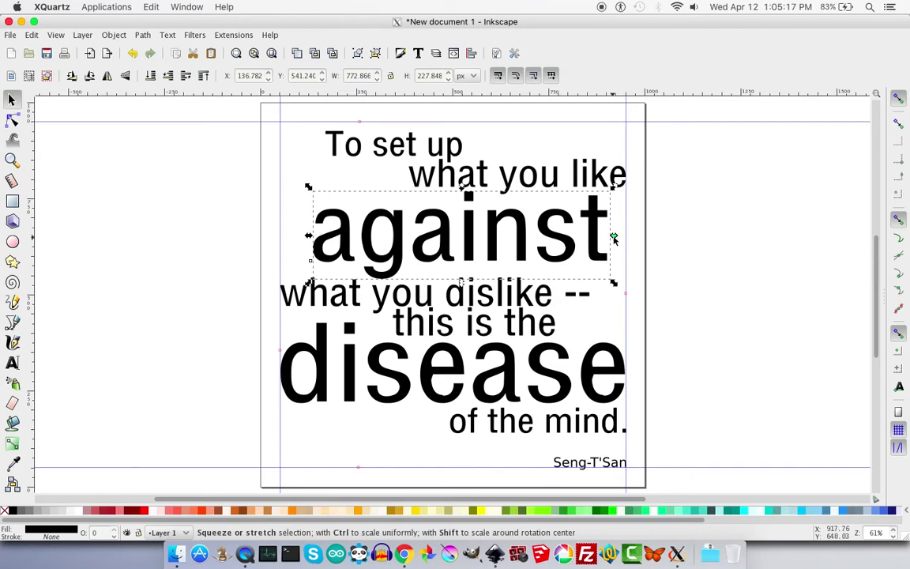
pyautogui.press('ctrl')
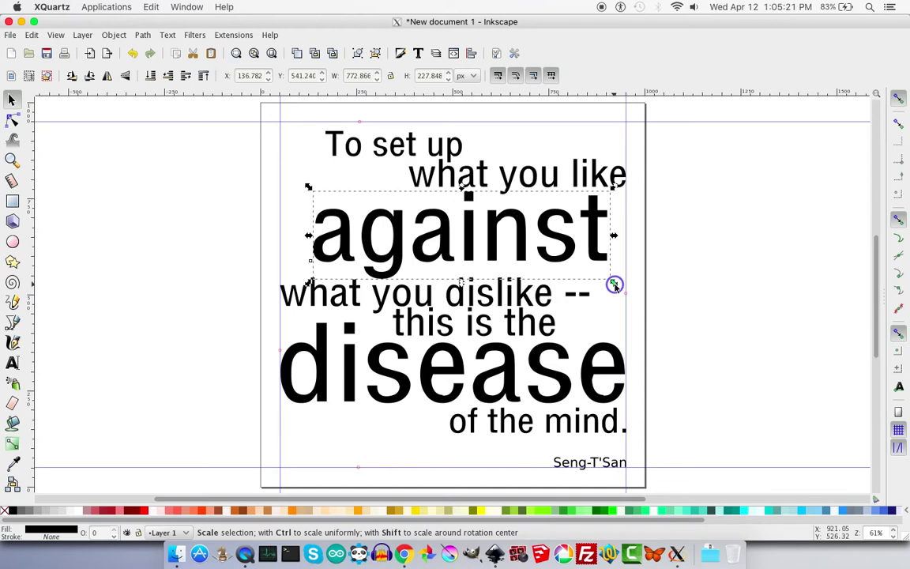
pyautogui.moveTo(614, 284); pyautogui.dragTo(634, 294)
pyautogui.moveTo(307, 186); pyautogui.dragTo(272, 168)
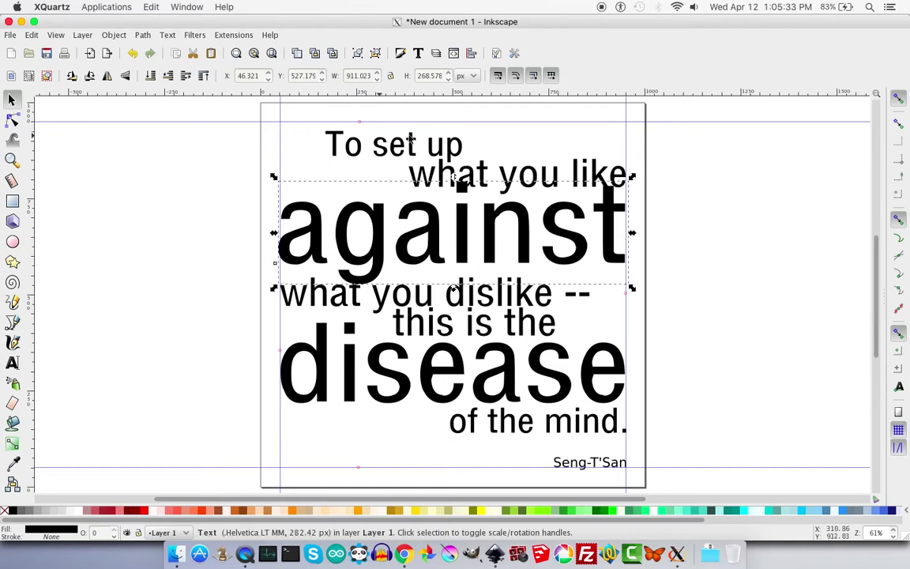
# Step: Move 'what you like' left and down toward the word 'against'
pyautogui.click(553, 181)
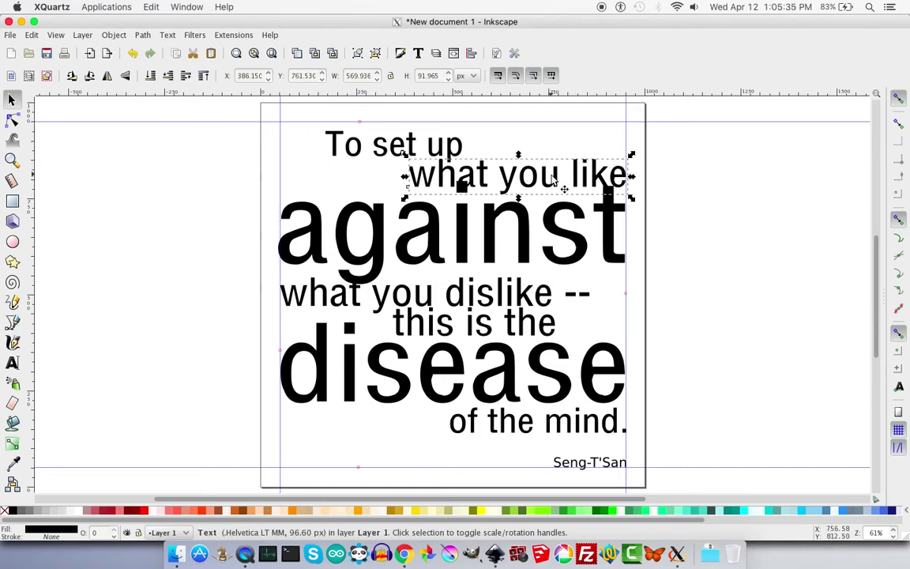
pyautogui.hotkey('shift', 'Left')
pyautogui.hotkey('shift', 'Left')
pyautogui.hotkey('shift', 'Left')
pyautogui.hotkey('shift', 'Left')
pyautogui.hotkey('shift', 'Left')
pyautogui.hotkey('shift', 'Left')
pyautogui.hotkey('shift', 'Left')
pyautogui.hotkey('shift', 'Left')
pyautogui.hotkey('shift', 'Left')
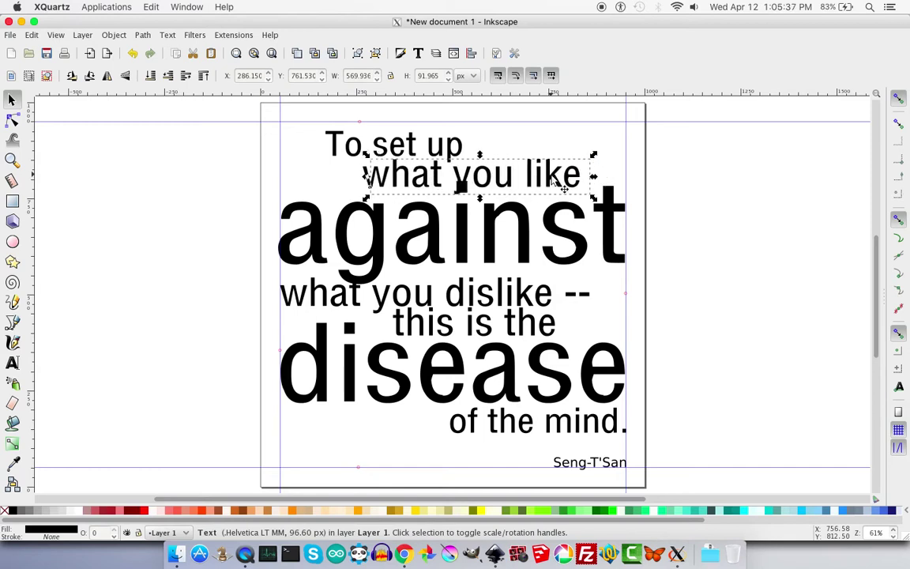
pyautogui.hotkey('shift', 'Left')
pyautogui.hotkey('shift', 'Left')
pyautogui.hotkey('shift', 'Left')
pyautogui.hotkey('shift', 'Left')
pyautogui.hotkey('shift', 'Left')
pyautogui.hotkey('shift', 'Left')
pyautogui.hotkey('shift', 'Left')
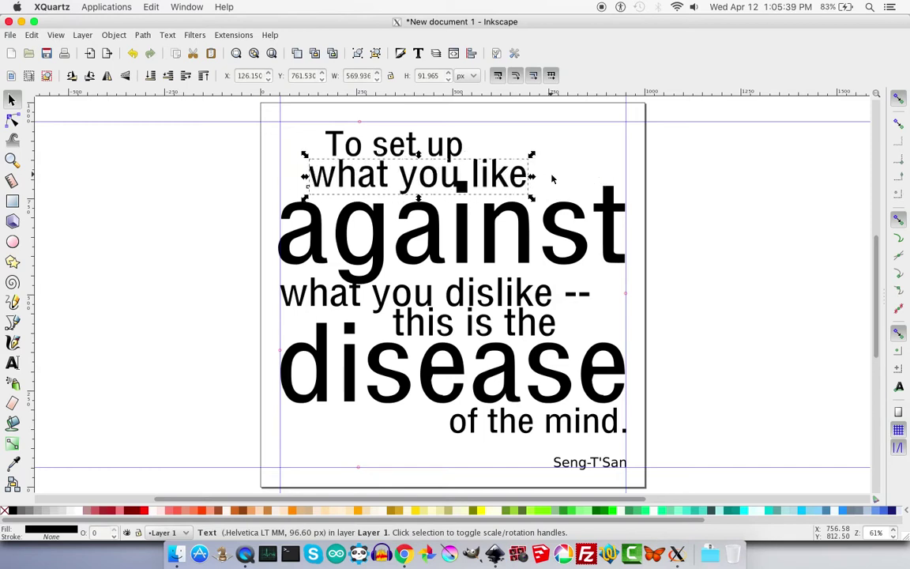
pyautogui.hotkey('shift', 'Left')
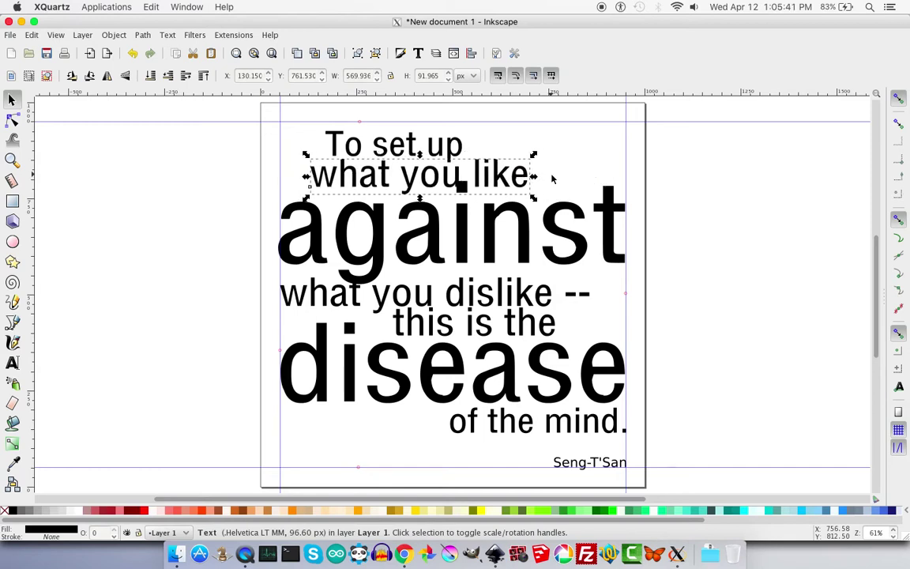
pyautogui.press('Left')
pyautogui.press('Left')
pyautogui.press('Left')
pyautogui.press('Left')
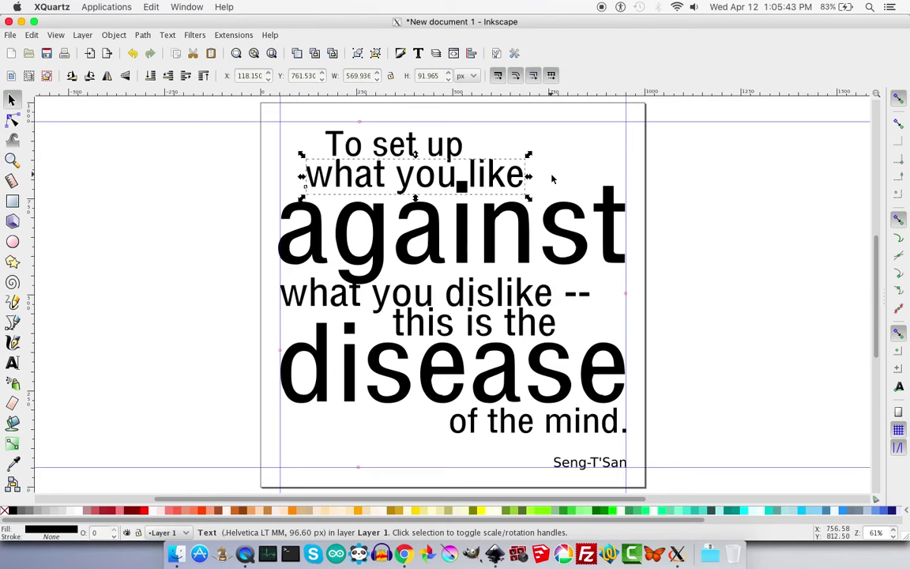
pyautogui.press('Down')
pyautogui.press('Down')
pyautogui.press('Down')
pyautogui.press('Down')
pyautogui.press('Down')
pyautogui.press('Down')
pyautogui.press('Down')
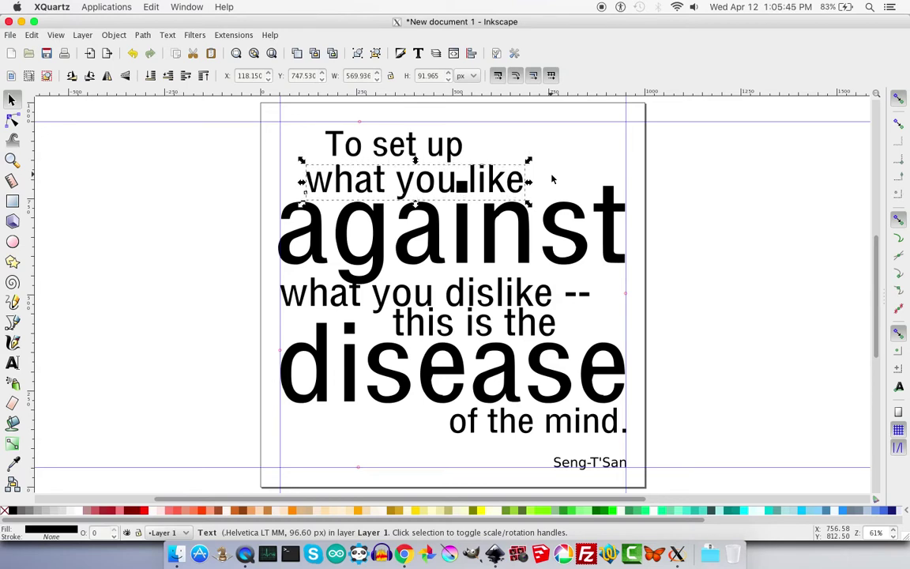
pyautogui.press('Down')
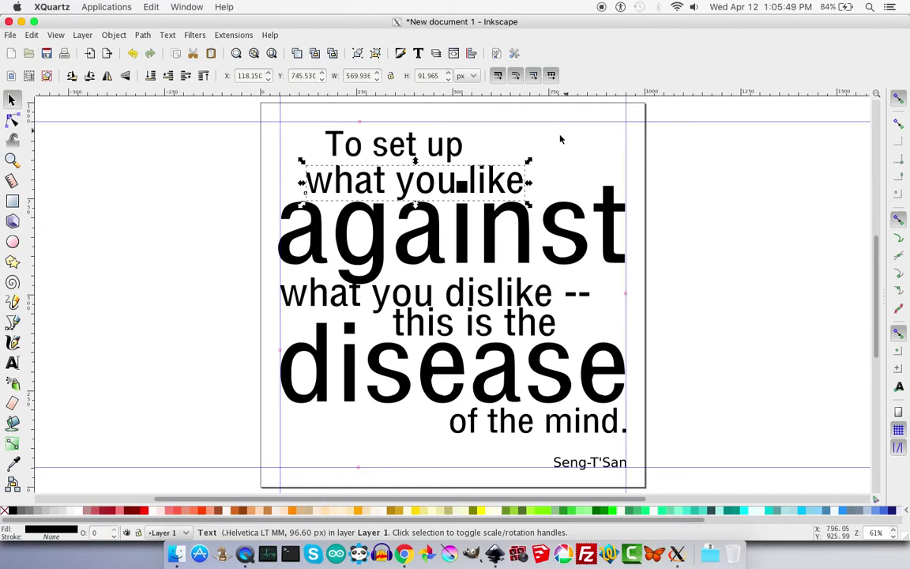
# Step: Shift 'To set up' right to about X 299.5 px, ending above 'like'
pyautogui.click(464, 148)
pyautogui.hotkey('shift', 'Right')
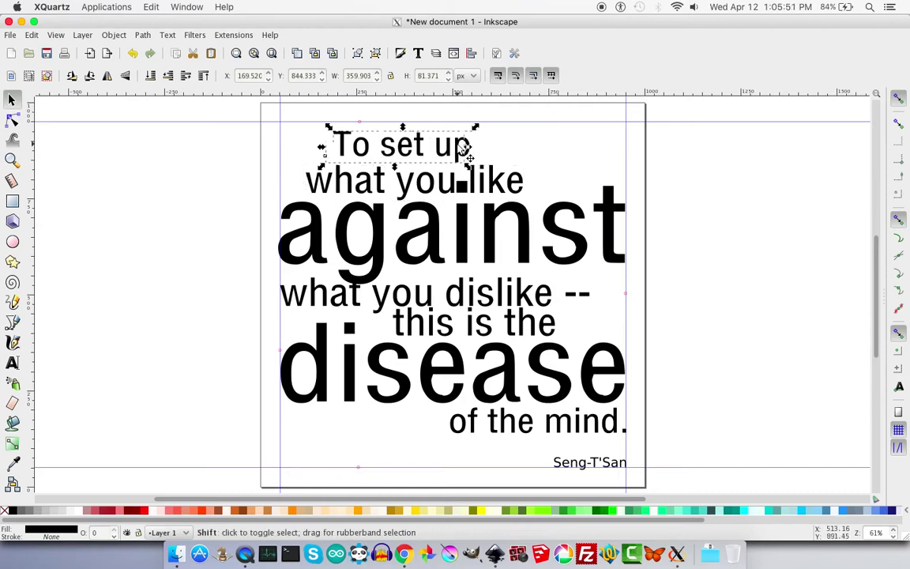
pyautogui.hotkey('shift', 'Right')
pyautogui.hotkey('shift', 'Right')
pyautogui.hotkey('shift', 'Right')
pyautogui.hotkey('shift', 'Right')
pyautogui.hotkey('shift', 'Right')
pyautogui.hotkey('shift', 'Right')
pyautogui.hotkey('shift', 'Right')
pyautogui.press('Down')
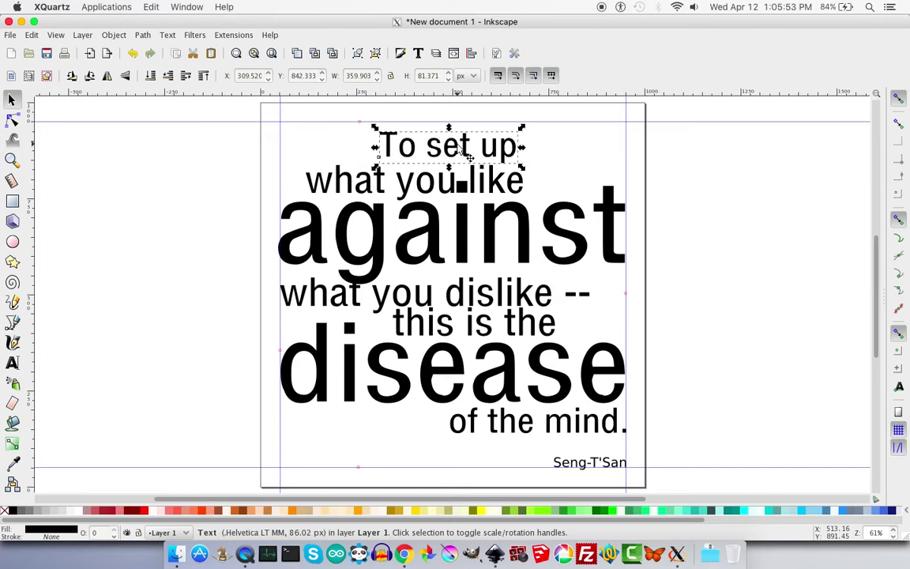
pyautogui.press('Up')
pyautogui.press('Up')
pyautogui.hotkey('shift', 'Left')
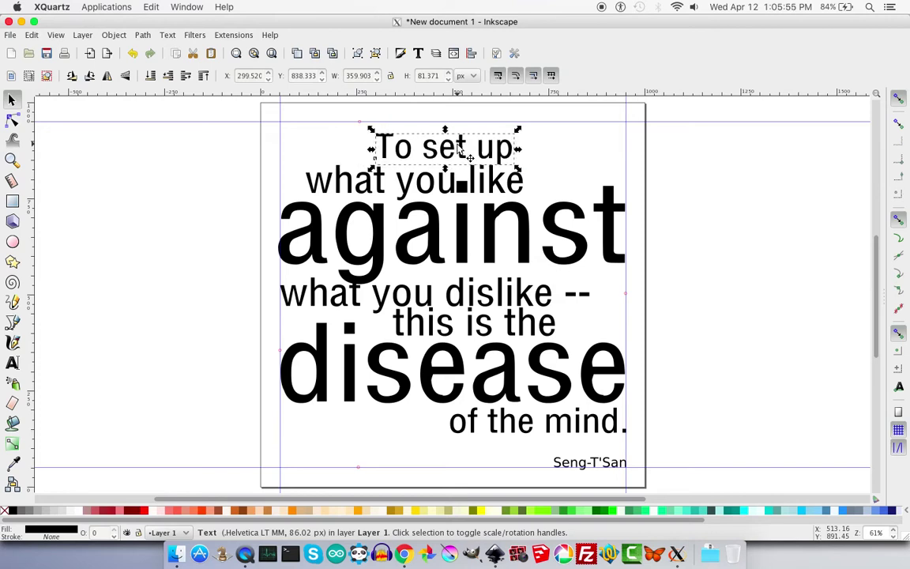
pyautogui.press('Down')
pyautogui.press('Down')
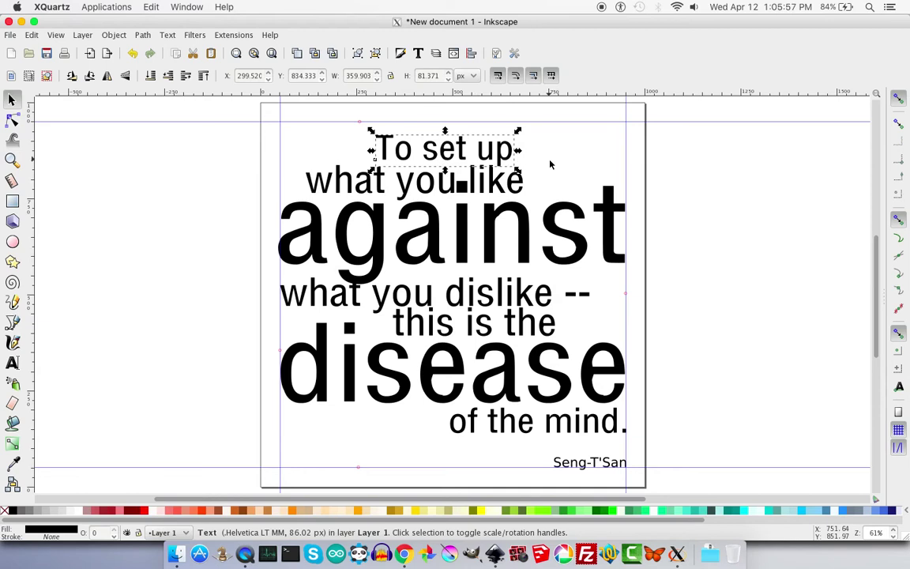
pyautogui.click(553, 165)
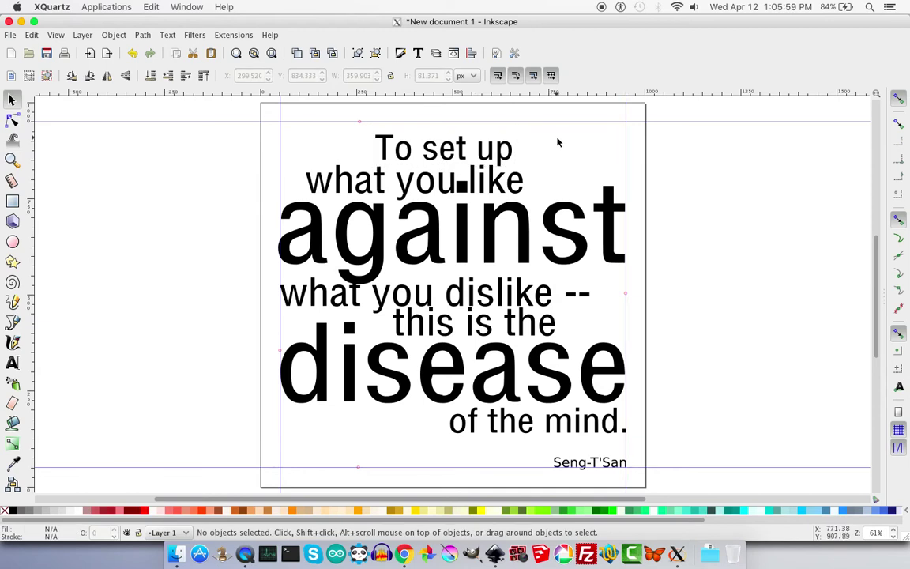
pyautogui.moveTo(566, 111); pyautogui.dragTo(271, 203)
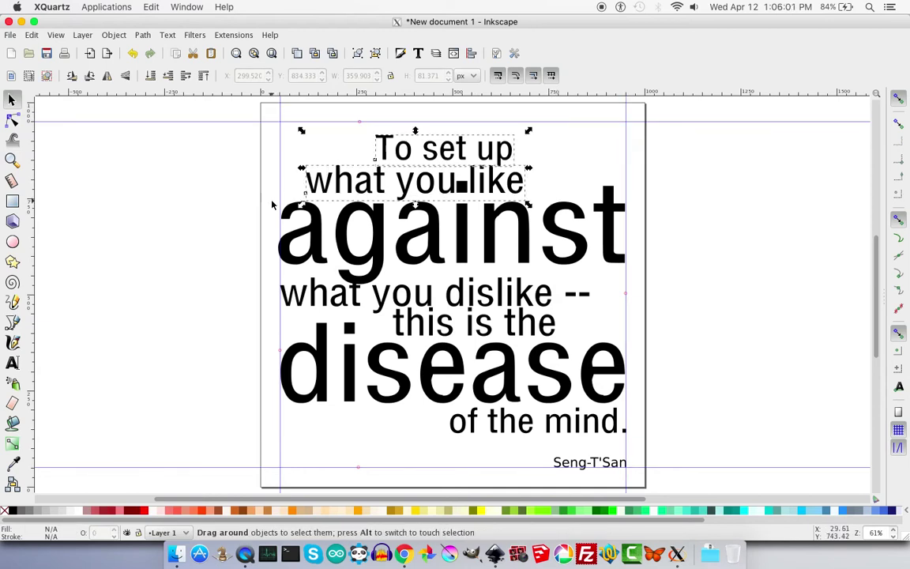
pyautogui.hotkey('shift', 'Right')
pyautogui.hotkey('shift', 'Right')
pyautogui.hotkey('shift', 'Right')
pyautogui.hotkey('shift', 'Right')
pyautogui.hotkey('shift', 'Right')
pyautogui.hotkey('shift', 'Right')
pyautogui.hotkey('shift', 'Right')
pyautogui.hotkey('shift', 'Right')
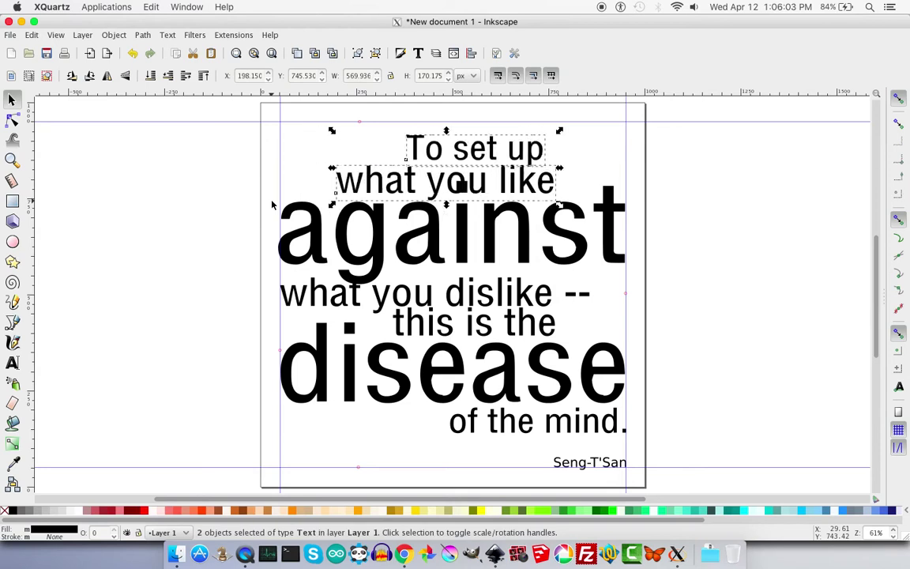
pyautogui.hotkey('shift', 'Up')
pyautogui.hotkey('shift', 'Right')
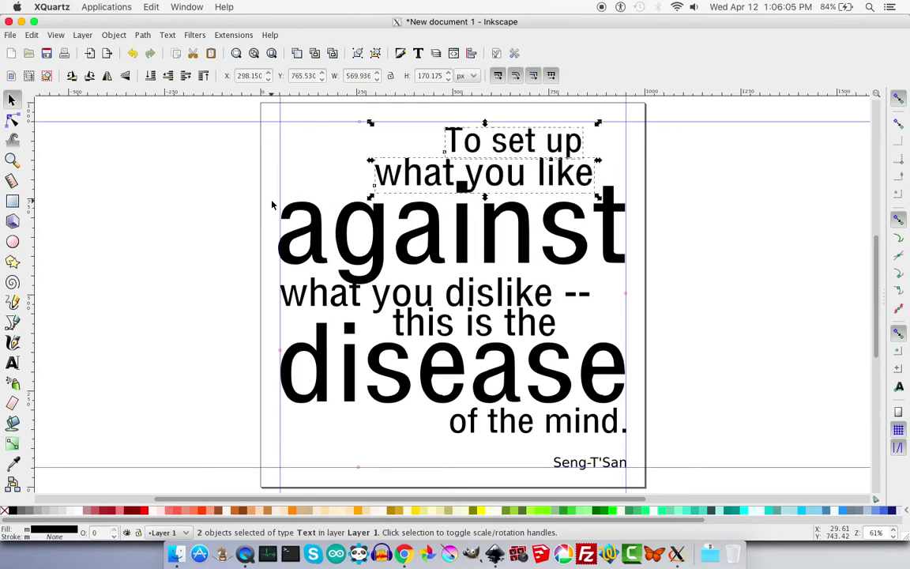
pyautogui.hotkey('shift', 'Up')
pyautogui.hotkey('shift', 'Right')
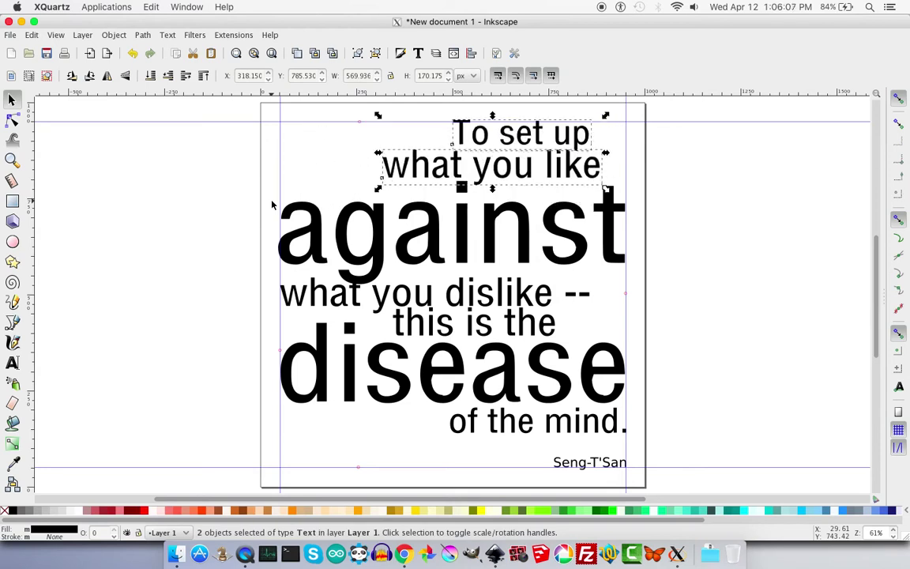
pyautogui.press('Left')
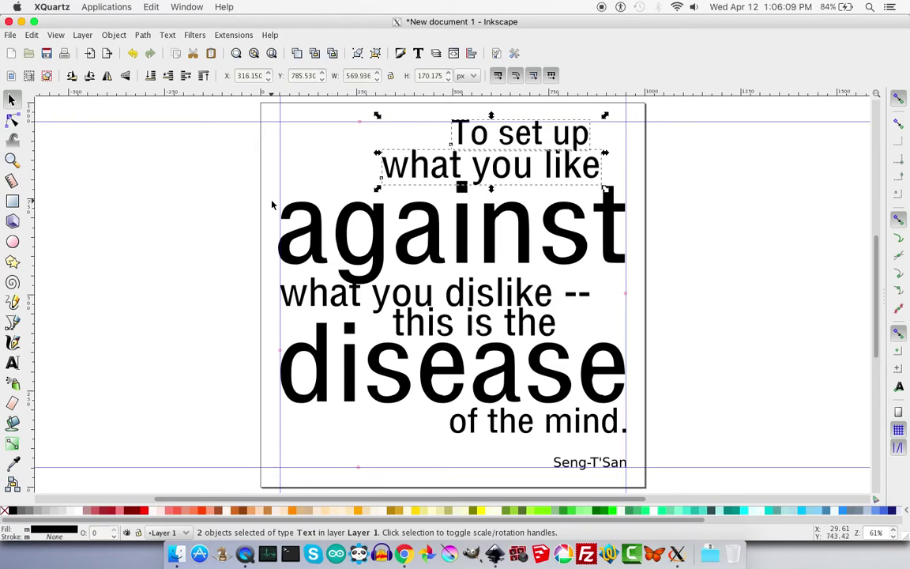
pyautogui.press('Left')
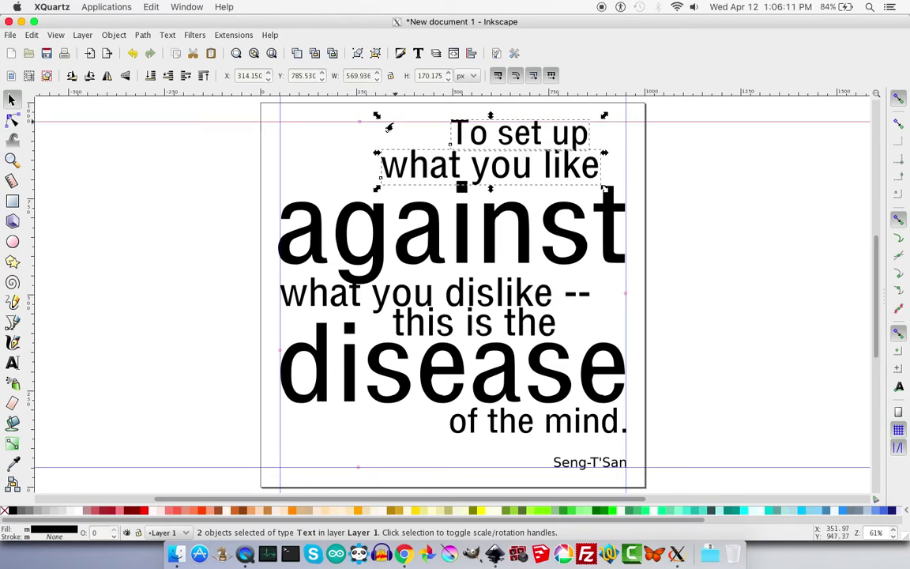
pyautogui.moveTo(379, 114); pyautogui.dragTo(376, 116)
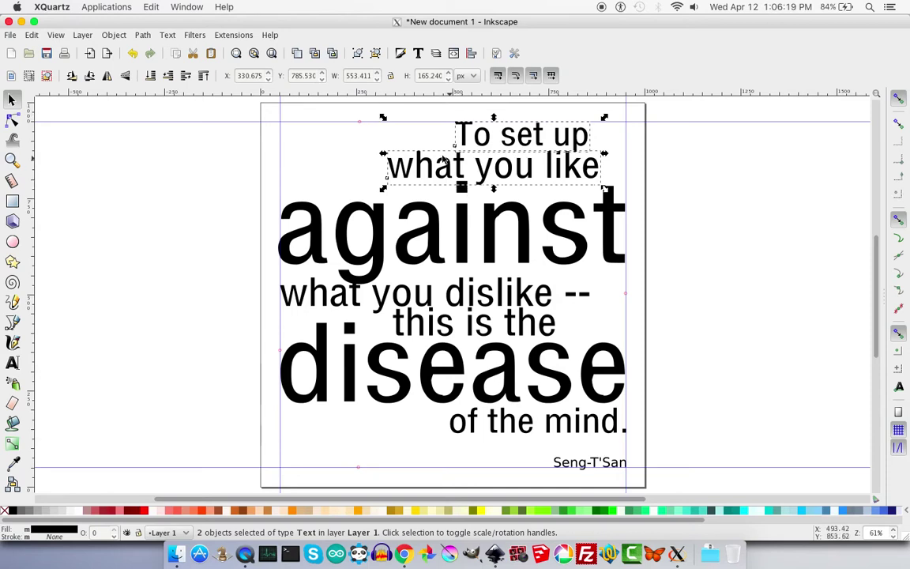
pyautogui.click(12, 158)
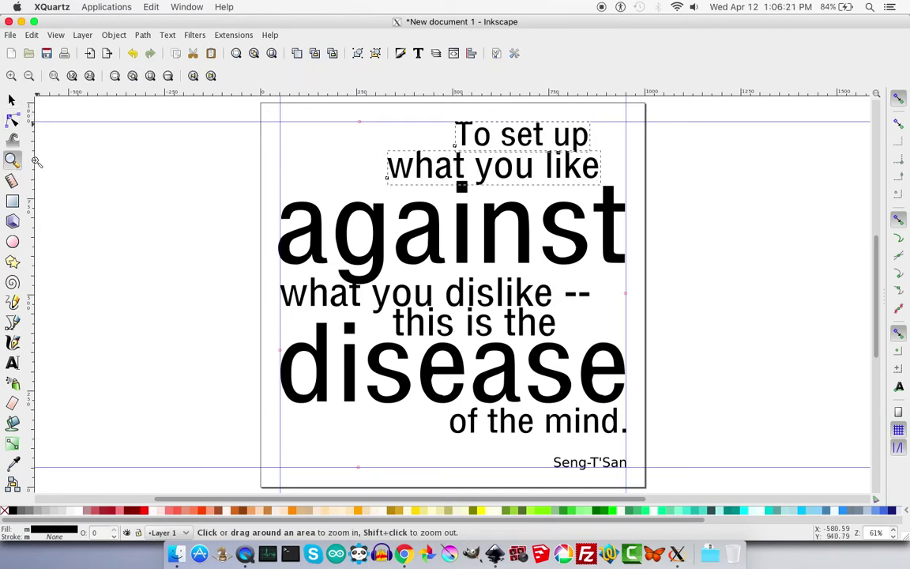
pyautogui.moveTo(425, 138); pyautogui.dragTo(498, 205)
pyautogui.click(11, 100)
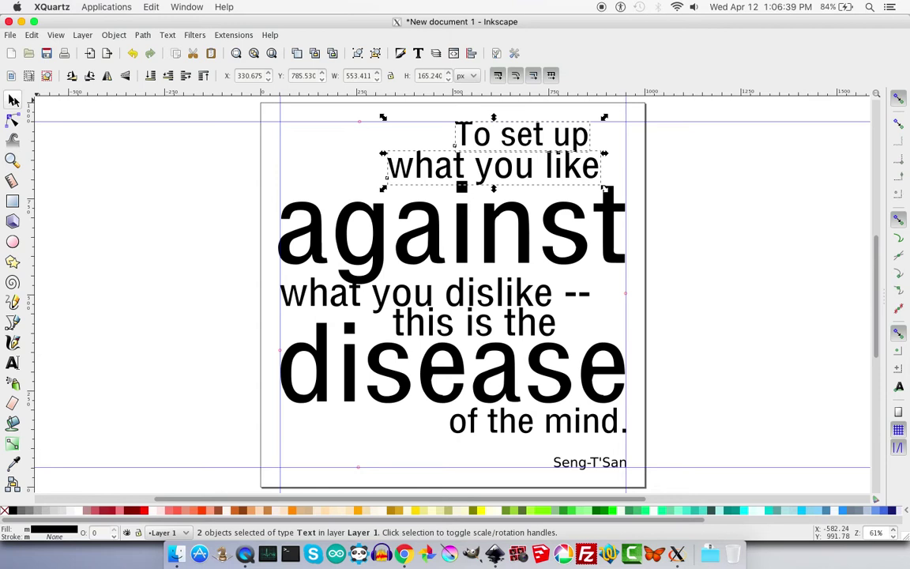
# Step: Move 'what you dislike --' and 'this is the' together to roughly X 123 px, Y 372 px
pyautogui.click(88, 236)
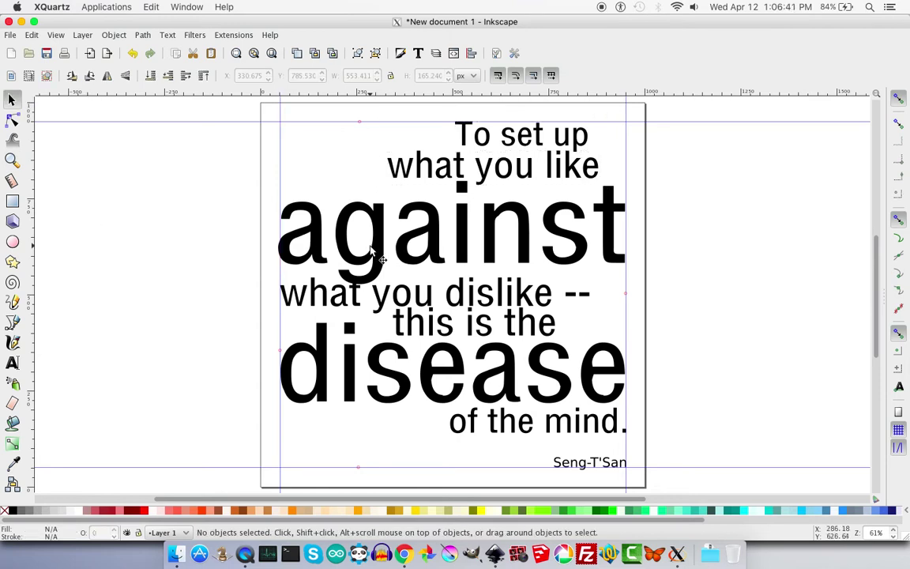
pyautogui.click(412, 292)
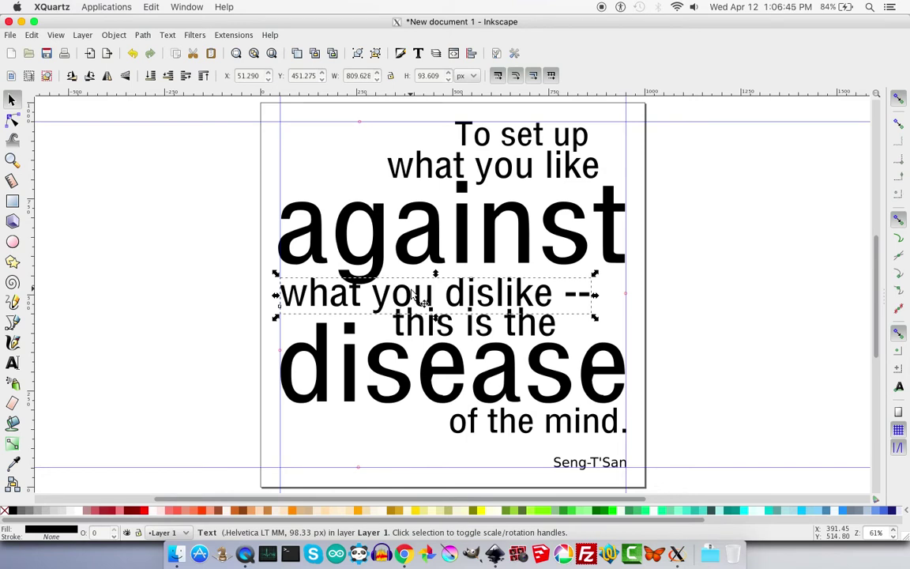
pyautogui.keyDown('shift'); pyautogui.click(442, 325); pyautogui.keyUp('shift')
pyautogui.hotkey('shift', 'Right')
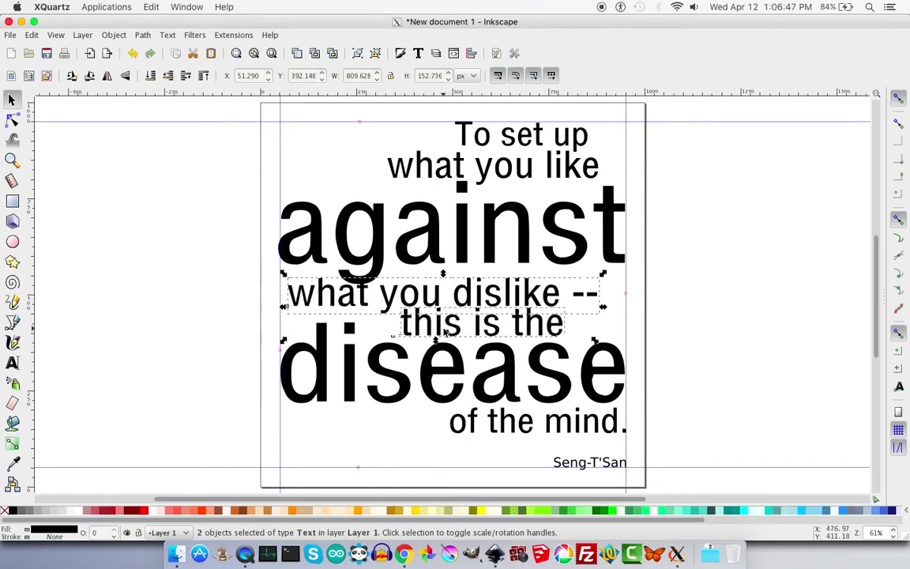
pyautogui.hotkey('shift', 'Right')
pyautogui.hotkey('shift', 'Right')
pyautogui.hotkey('shift', 'Right')
pyautogui.hotkey('shift', 'Right')
pyautogui.hotkey('shift', 'Right')
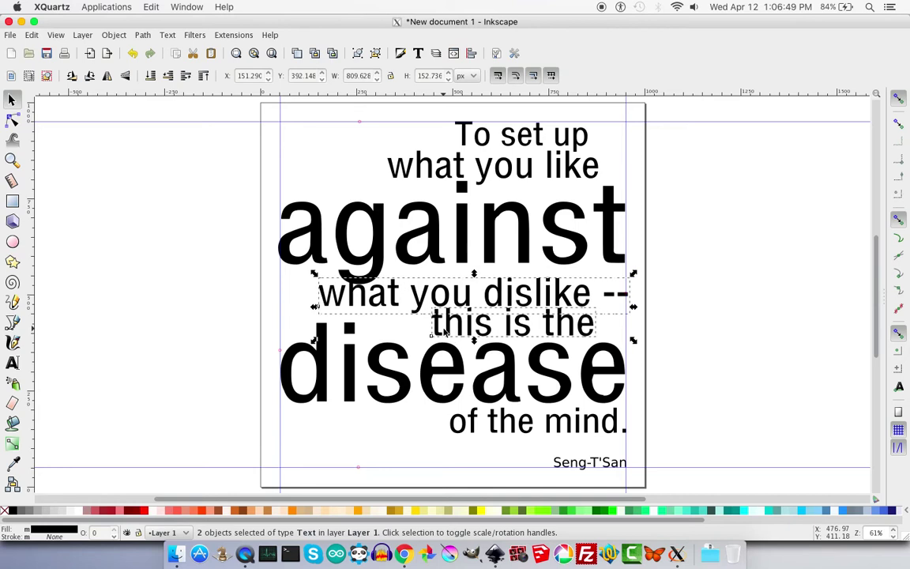
pyautogui.press('Left')
pyautogui.press('Left')
pyautogui.press('Left')
pyautogui.press('Down')
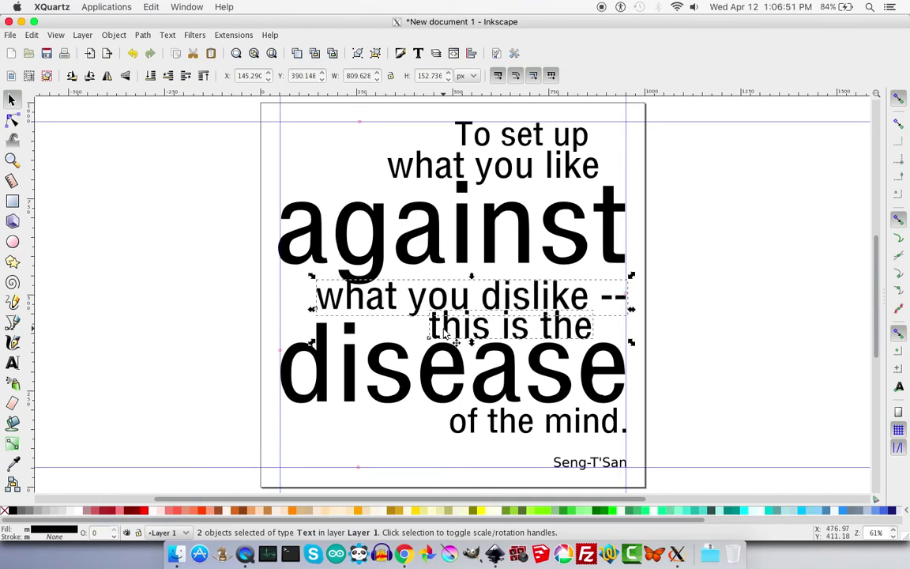
pyautogui.press('Down')
pyautogui.press('Down')
pyautogui.press('Down')
pyautogui.press('Down')
pyautogui.press('Down')
pyautogui.press('Down')
pyautogui.press('Down')
pyautogui.press('Down')
pyautogui.press('Down')
pyautogui.press('Down')
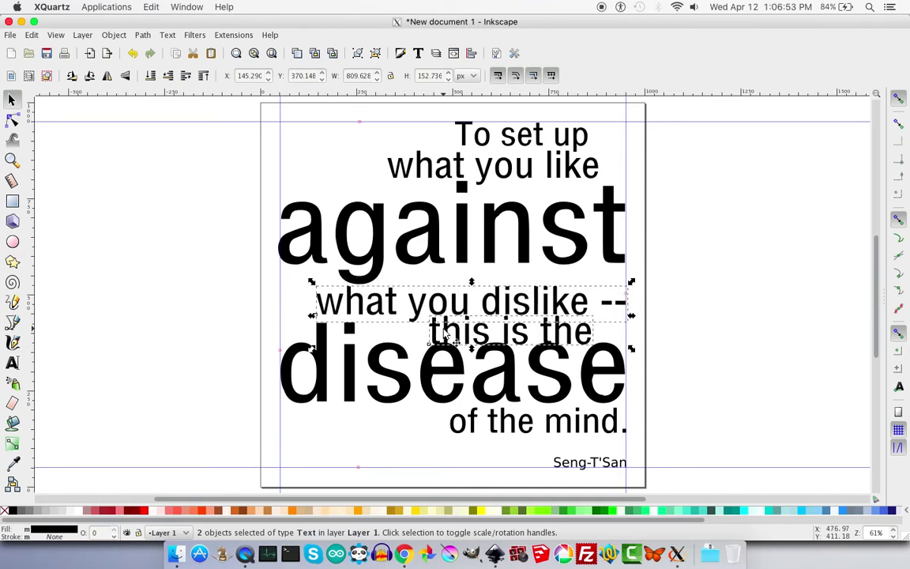
pyautogui.press('Up')
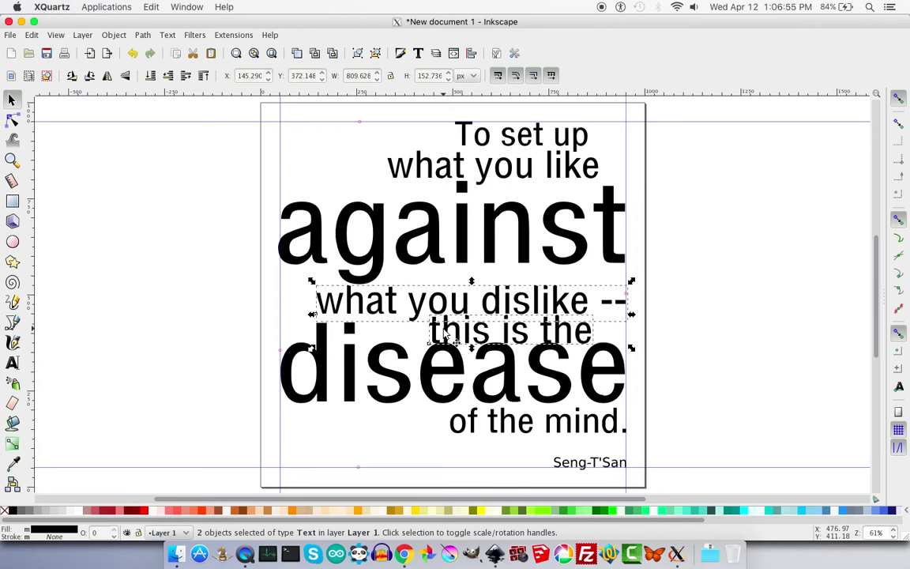
pyautogui.press('Left')
pyautogui.press('Left')
pyautogui.press('Left')
pyautogui.press('Left')
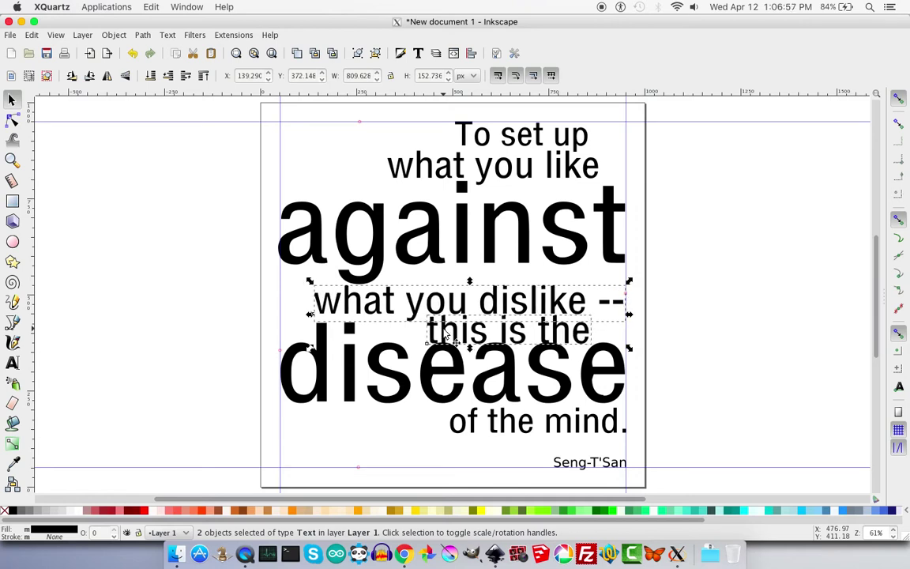
pyautogui.press('Left')
pyautogui.press('Left')
pyautogui.press('Left')
pyautogui.press('Left')
pyautogui.press('Left')
pyautogui.press('Left')
pyautogui.press('Left')
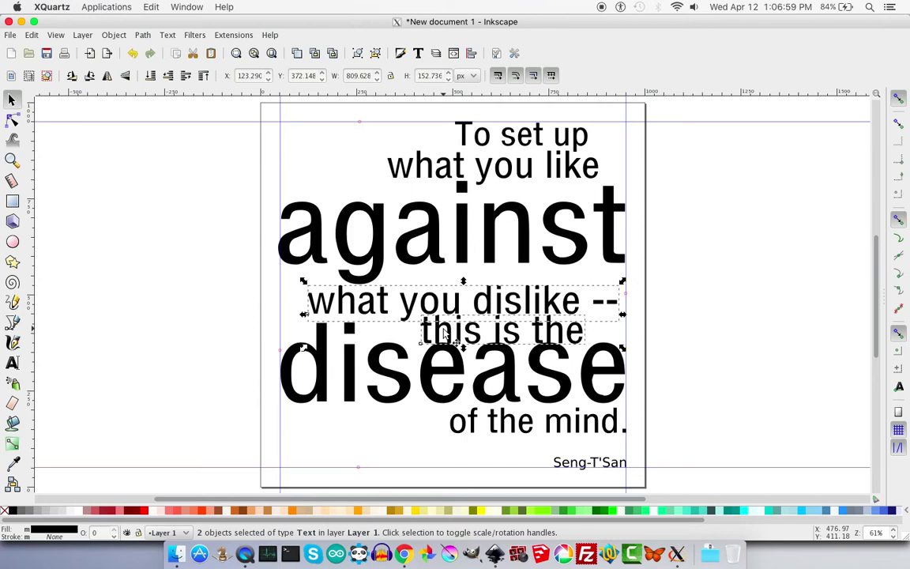
pyautogui.click(496, 385)
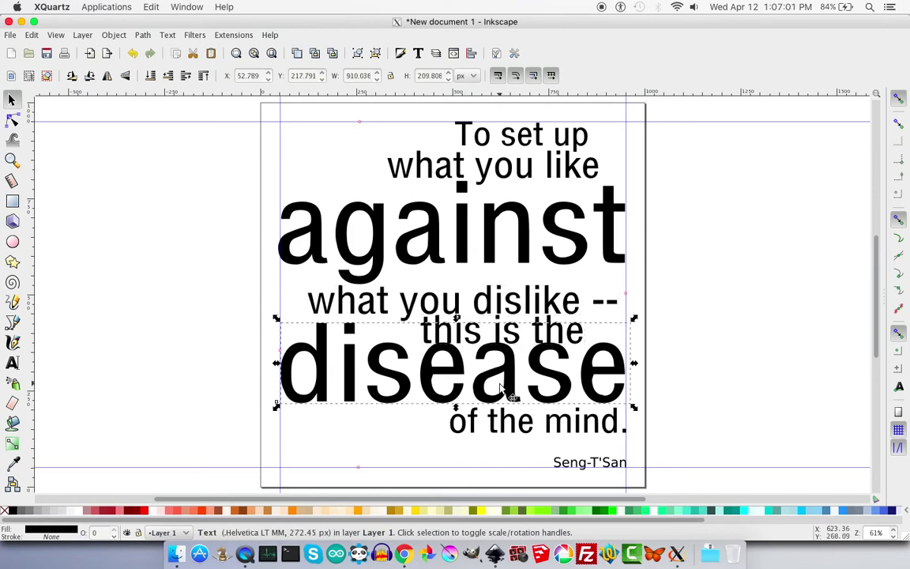
# Step: Lower 'disease', then move 'of the mind.' left and down and enlarge it slightly
pyautogui.hotkey('shift', 'Down')
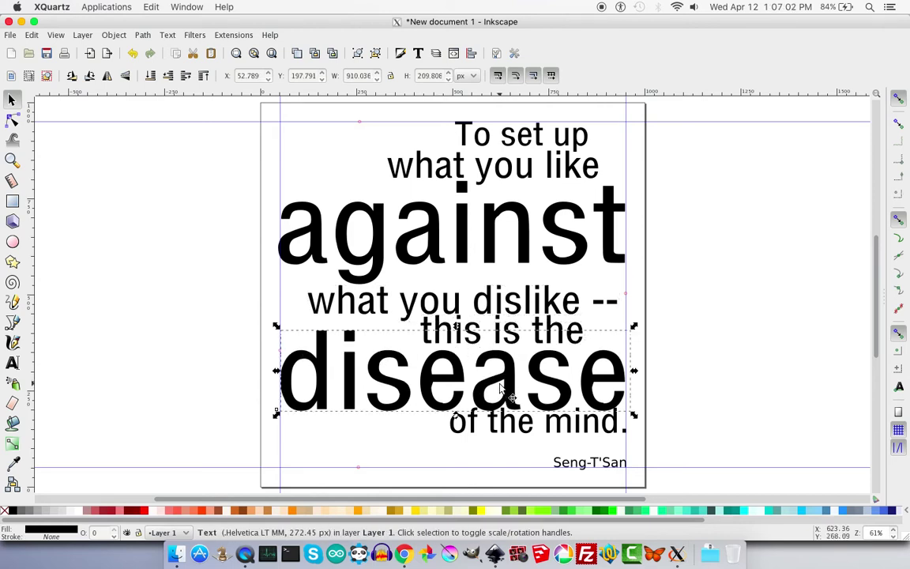
pyautogui.click(531, 422)
pyautogui.hotkey('shift', 'Down')
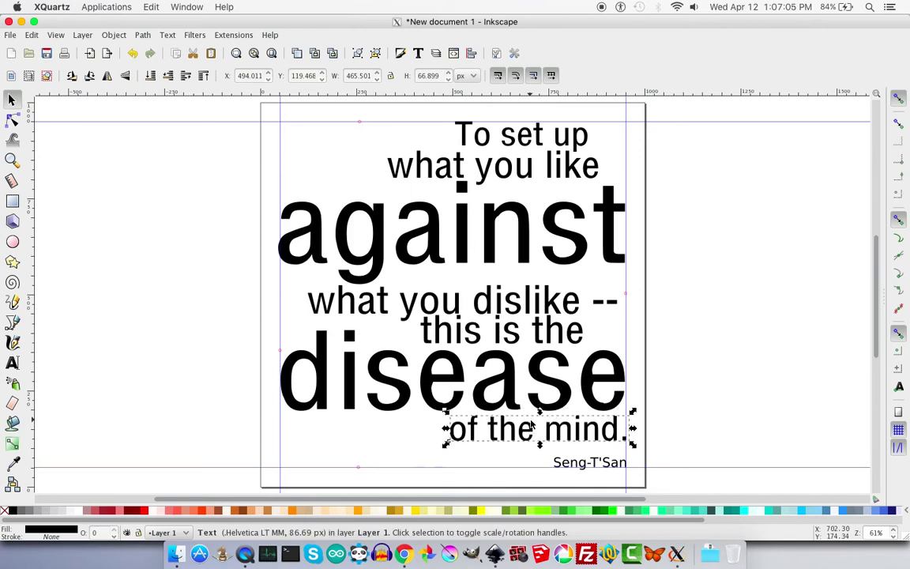
pyautogui.hotkey('shift', 'Left')
pyautogui.hotkey('shift', 'Left')
pyautogui.hotkey('shift', 'Left')
pyautogui.hotkey('shift', 'Left')
pyautogui.hotkey('shift', 'Left')
pyautogui.hotkey('shift', 'Left')
pyautogui.hotkey('shift', 'Left')
pyautogui.hotkey('shift', 'Left')
pyautogui.hotkey('shift', 'Left')
pyautogui.hotkey('shift', 'Left')
pyautogui.hotkey('shift', 'Left')
pyautogui.hotkey('shift', 'Left')
pyautogui.hotkey('shift', 'Left')
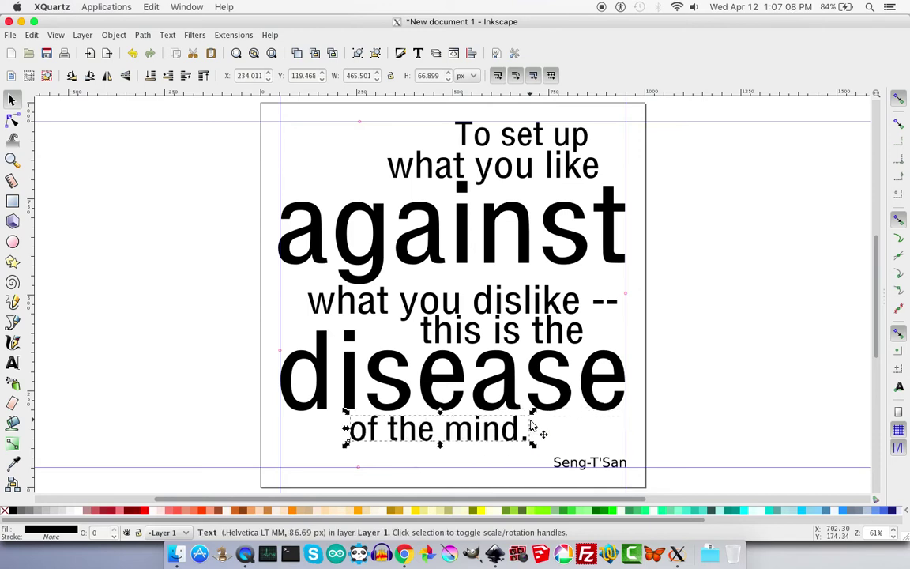
pyautogui.press('Right')
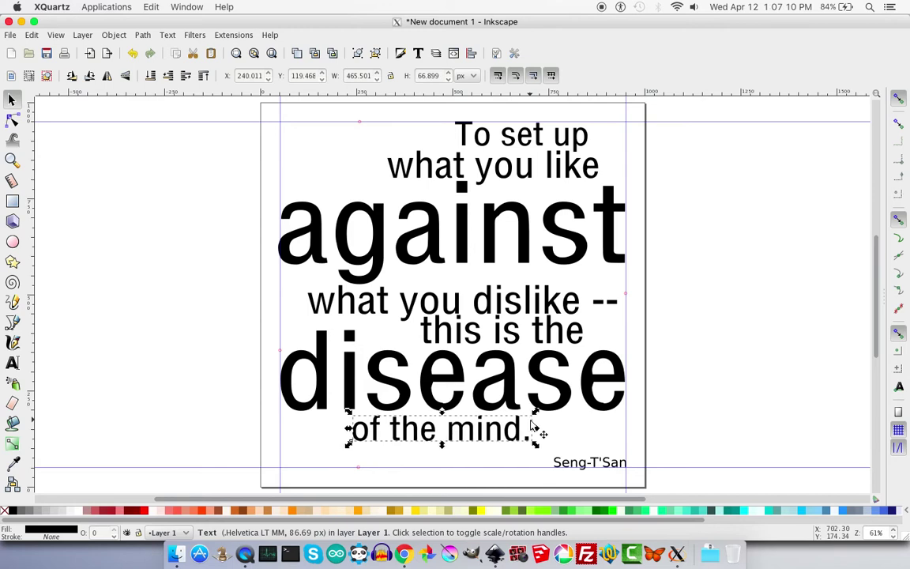
pyautogui.press('Left')
pyautogui.press('Left')
pyautogui.press('Left')
pyautogui.press('Left')
pyautogui.press('Left')
pyautogui.press('Left')
pyautogui.press('Left')
pyautogui.press('Left')
pyautogui.press('Left')
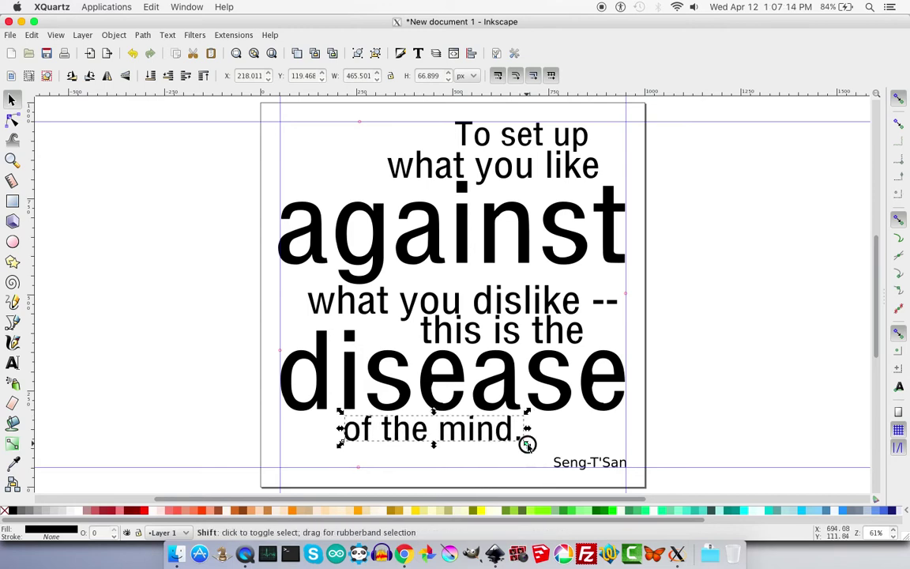
pyautogui.moveTo(526, 441); pyautogui.dragTo(531, 450)
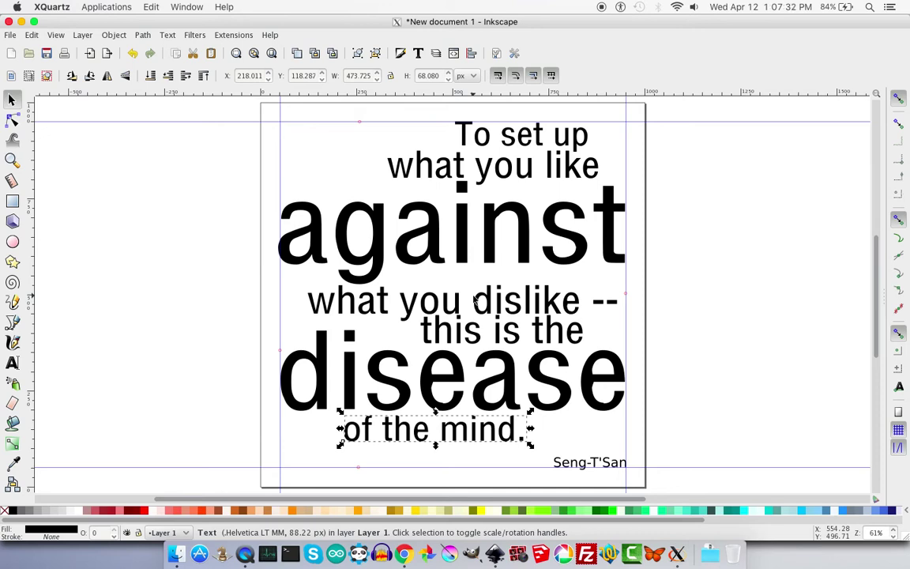
# Step: Nudge the Seng-T'San credit slightly left and up, then deselect everything
pyautogui.click(613, 465)
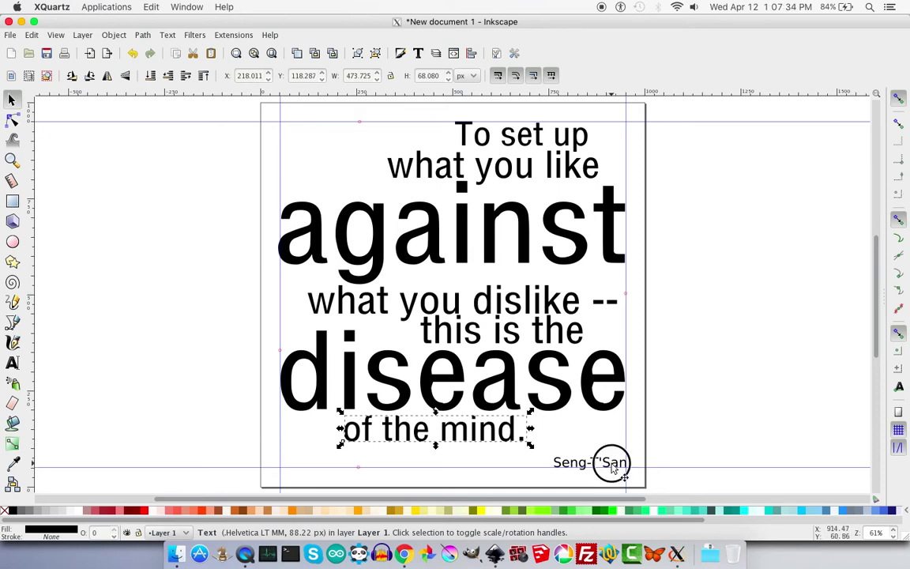
pyautogui.press('Left')
pyautogui.press('Left')
pyautogui.press('Up')
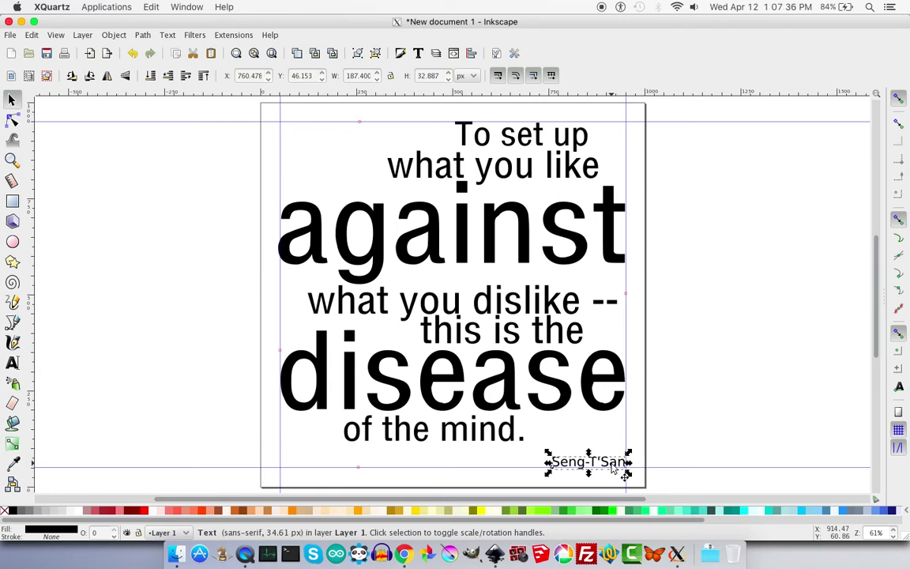
pyautogui.click(687, 421)
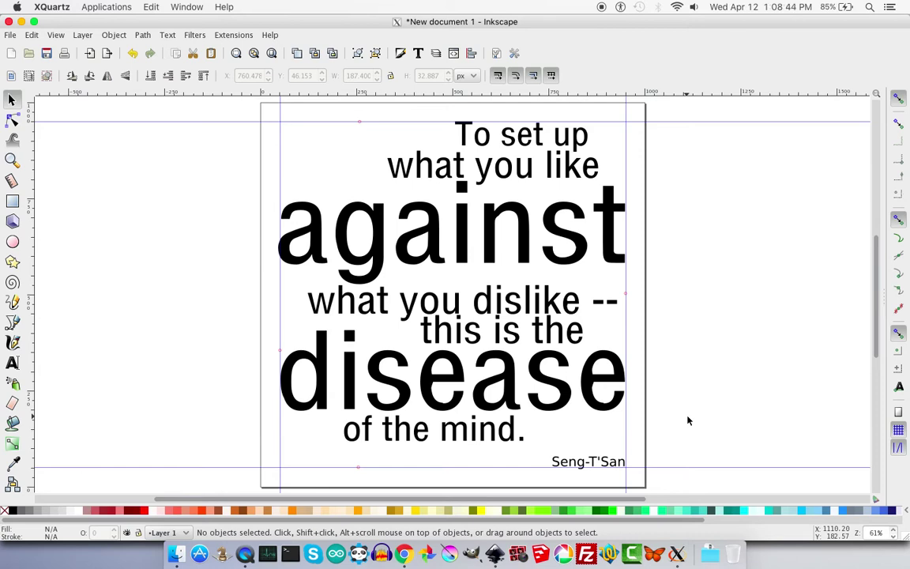
# Step: Edit 'against' and step its letter spacing down with the toolbar spinner
pyautogui.doubleClick(585, 251)
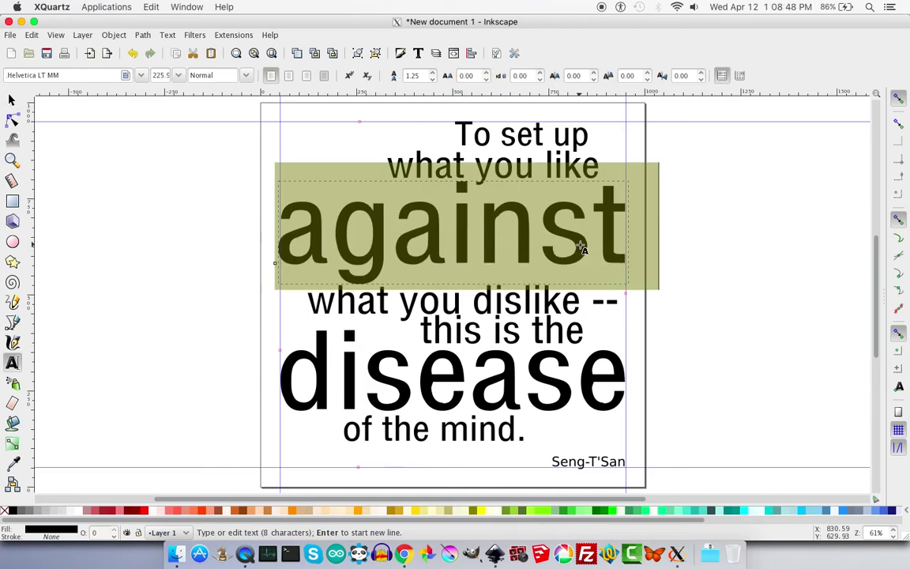
pyautogui.click(486, 79)
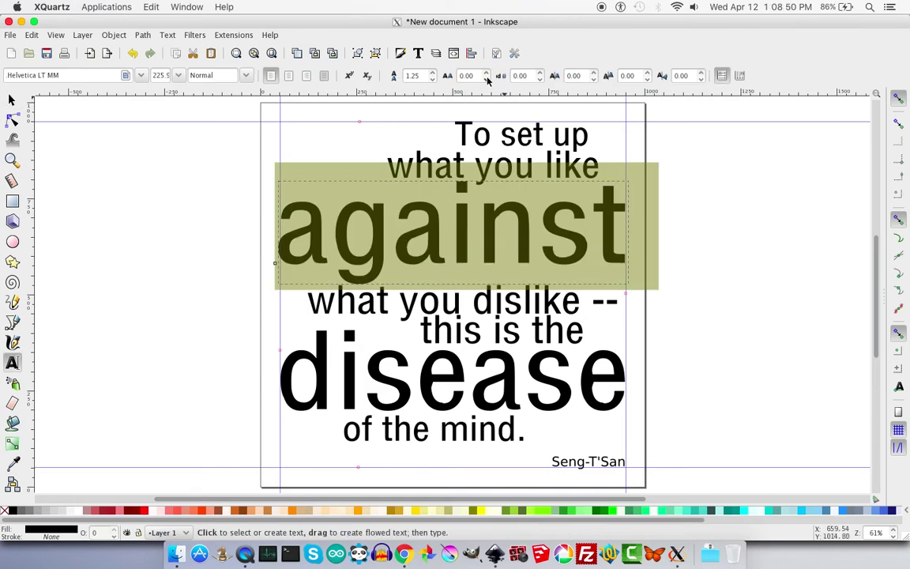
pyautogui.click(485, 79)
pyautogui.click(486, 79)
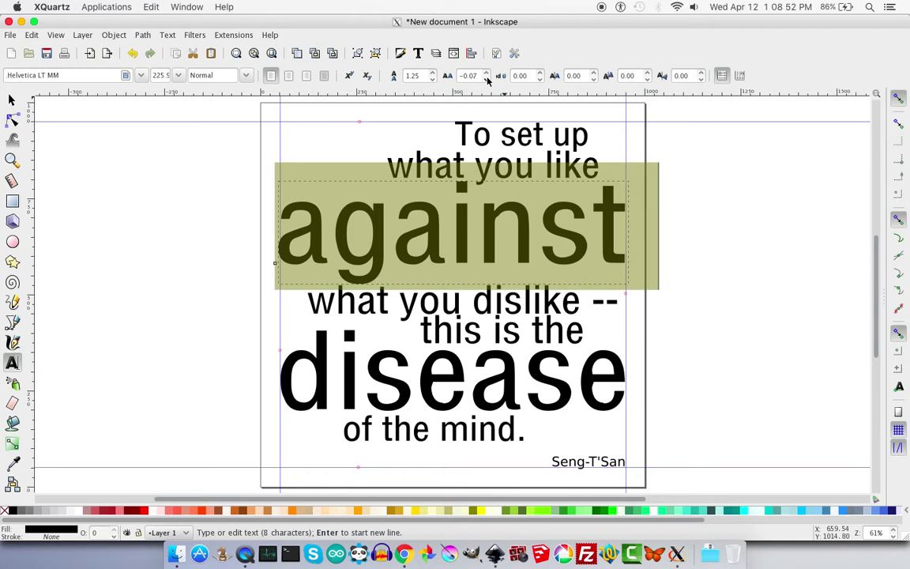
pyautogui.click(486, 79)
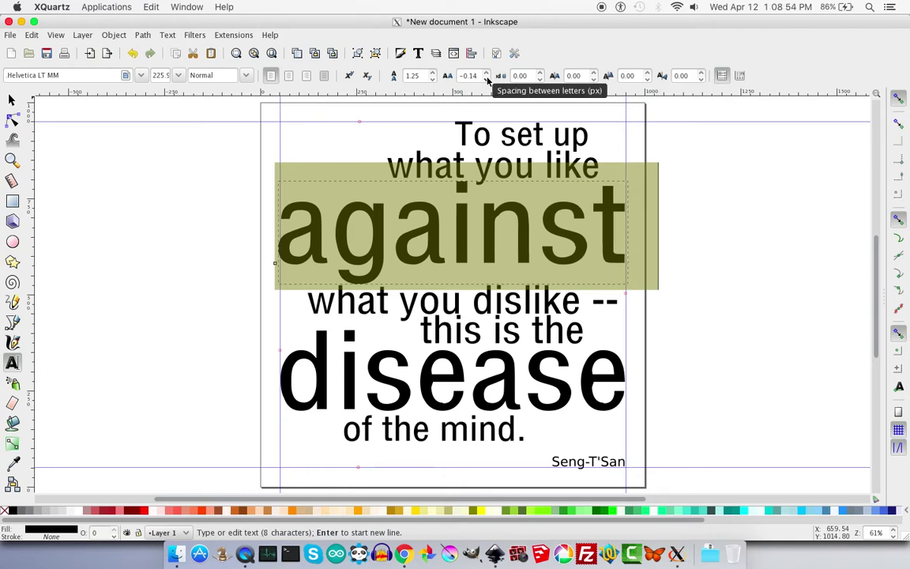
pyautogui.click(486, 79)
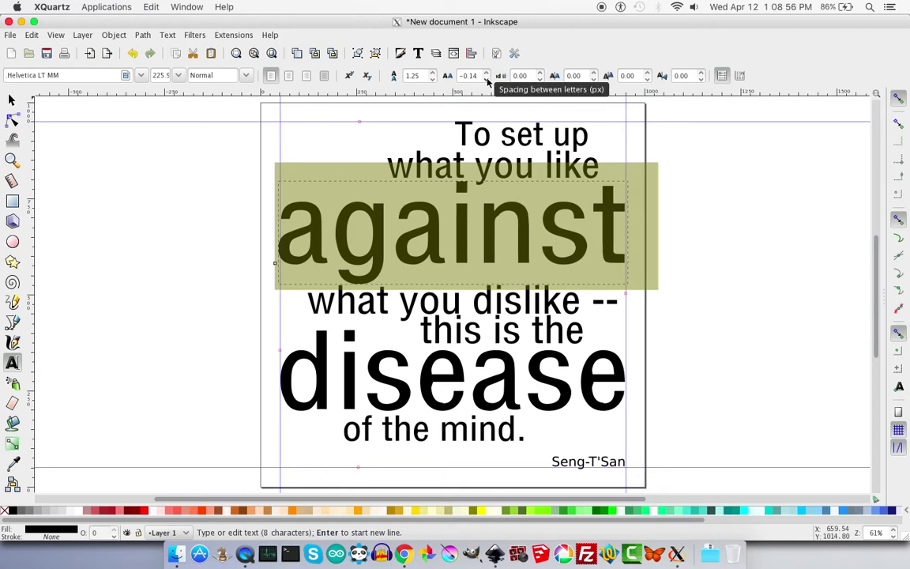
pyautogui.click(487, 79)
pyautogui.click(487, 79)
pyautogui.click(486, 79)
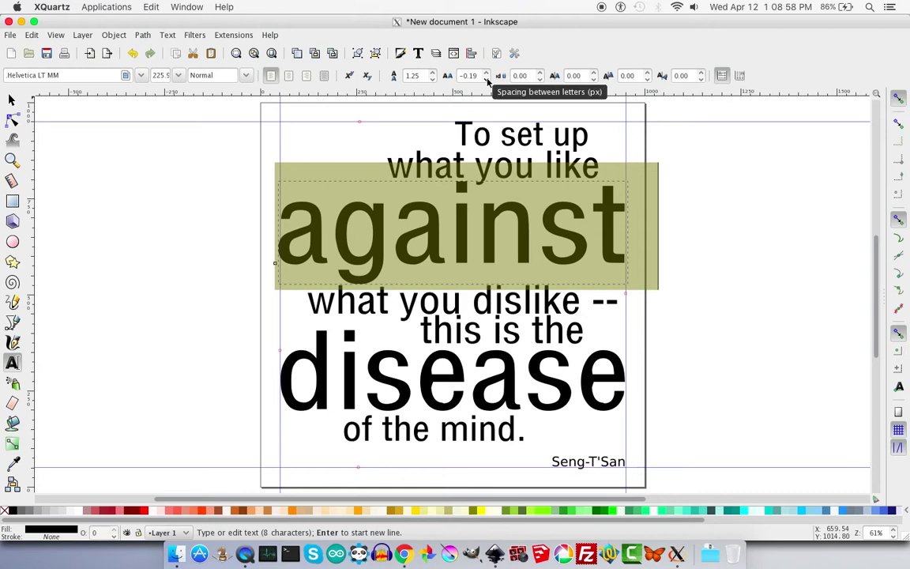
pyautogui.click(487, 79)
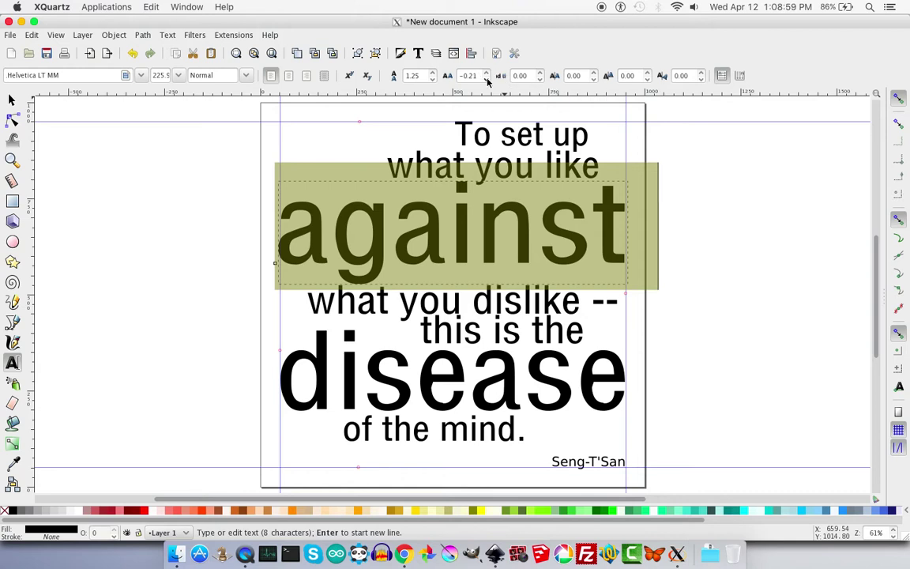
# Step: Reselect 'against' and enter exact letter spacing values, settling on -5
pyautogui.click(463, 207)
pyautogui.doubleClick(462, 209)
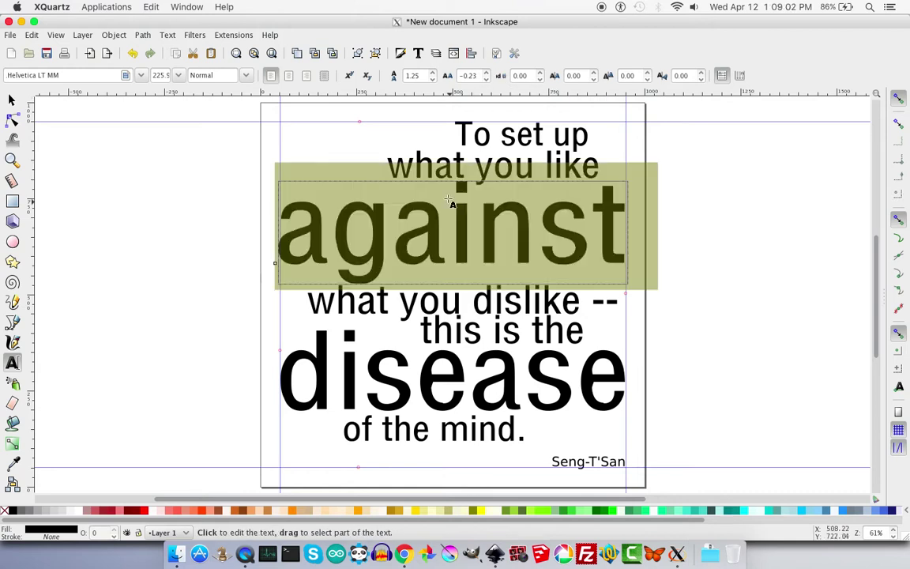
pyautogui.click(483, 79)
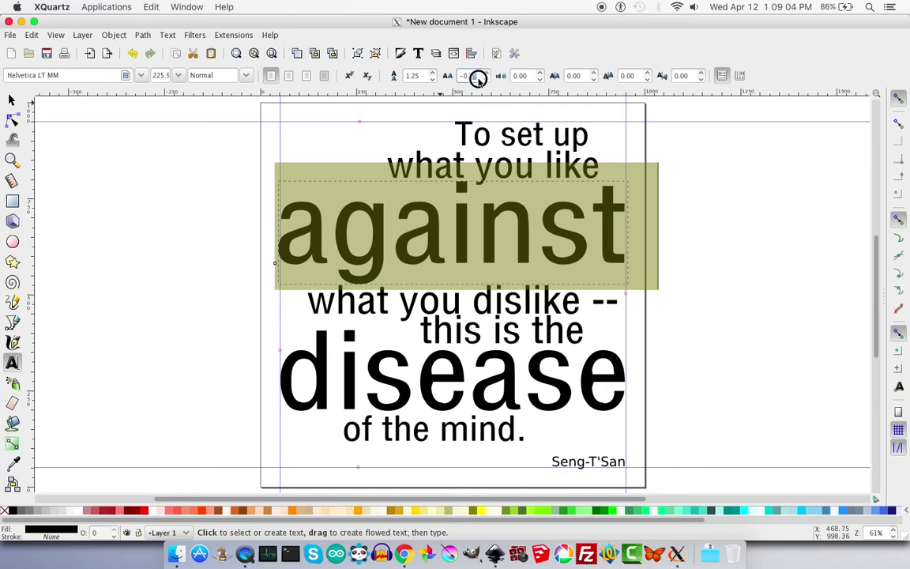
pyautogui.write('8')
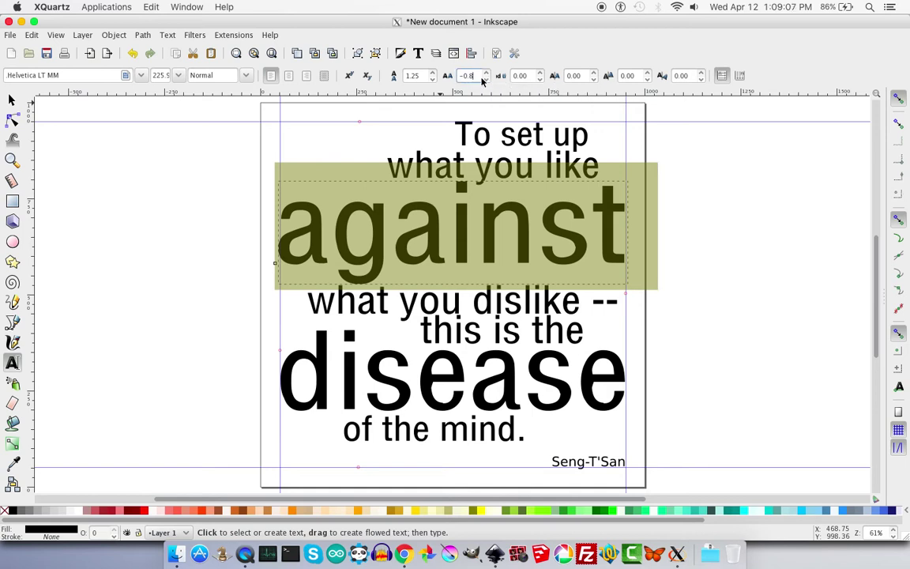
pyautogui.press('Return')
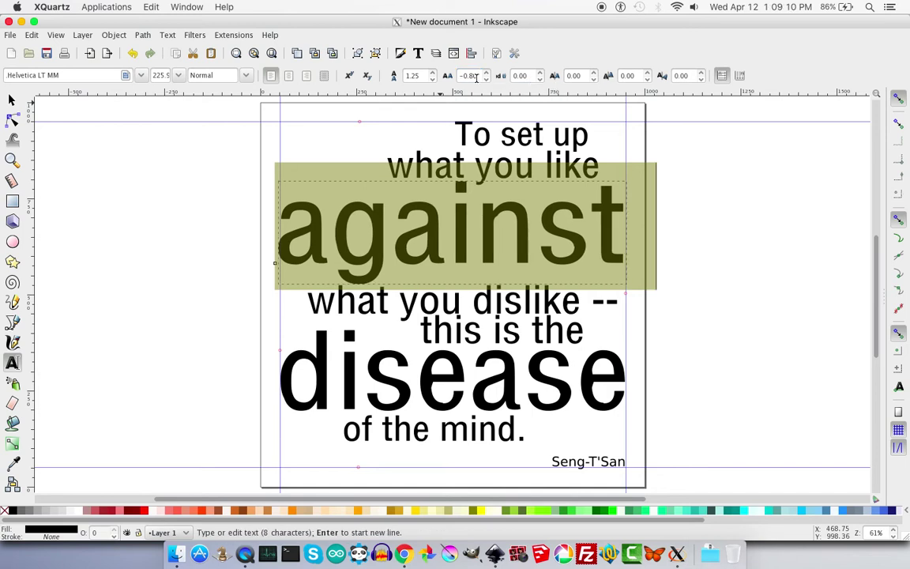
pyautogui.click(476, 76)
pyautogui.press('BackSpace')
pyautogui.press('BackSpace')
pyautogui.press('BackSpace')
pyautogui.press('BackSpace')
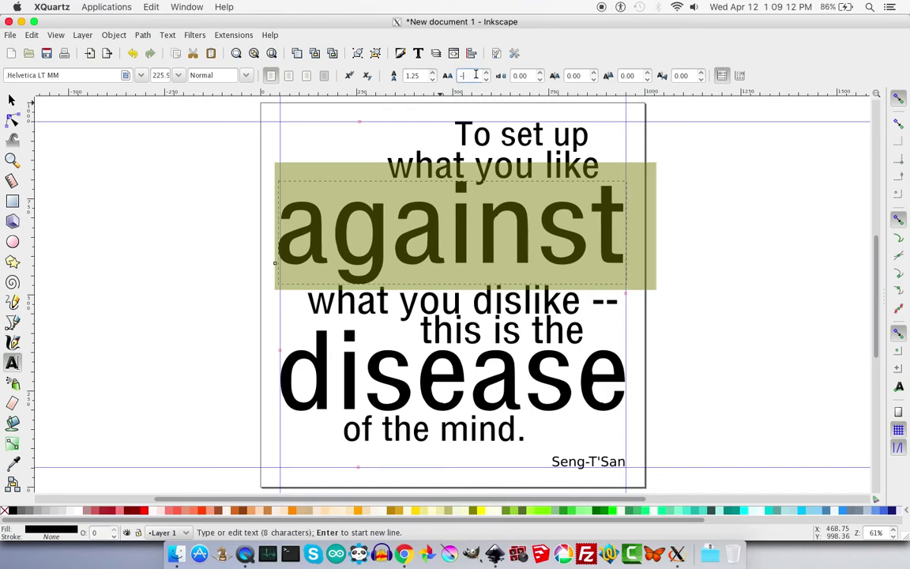
pyautogui.write('2')
pyautogui.press('Return')
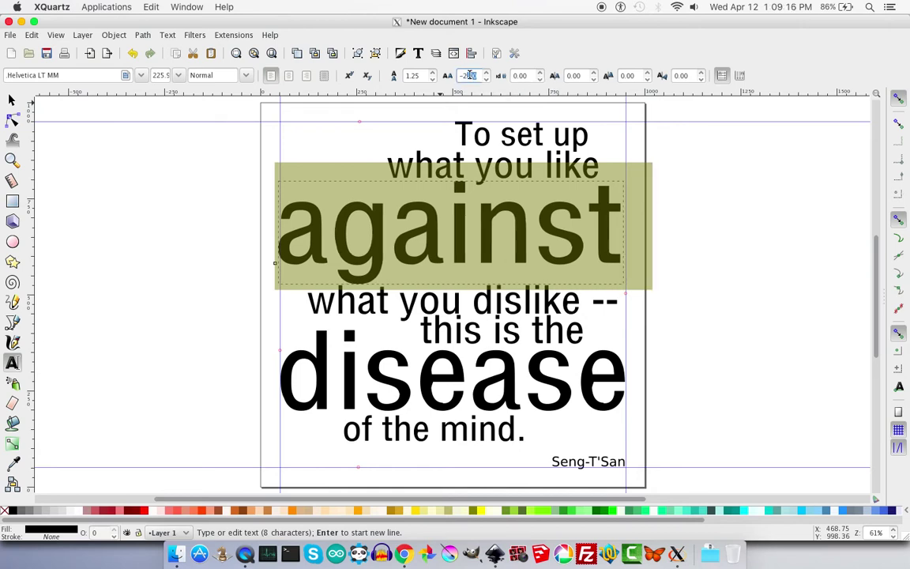
pyautogui.press('BackSpace')
pyautogui.press('BackSpace')
pyautogui.press('BackSpace')
pyautogui.press('BackSpace')
pyautogui.write('5')
pyautogui.press('Return')
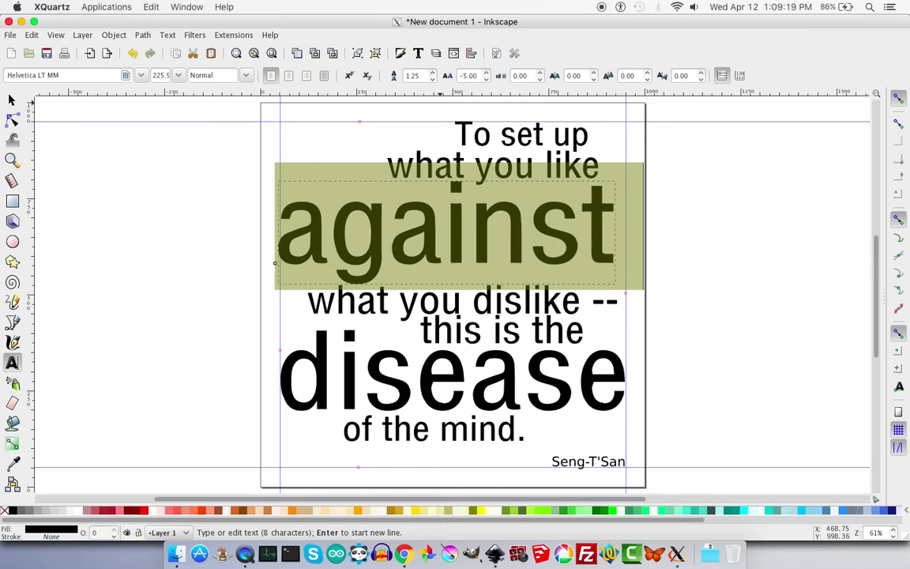
pyautogui.click(15, 100)
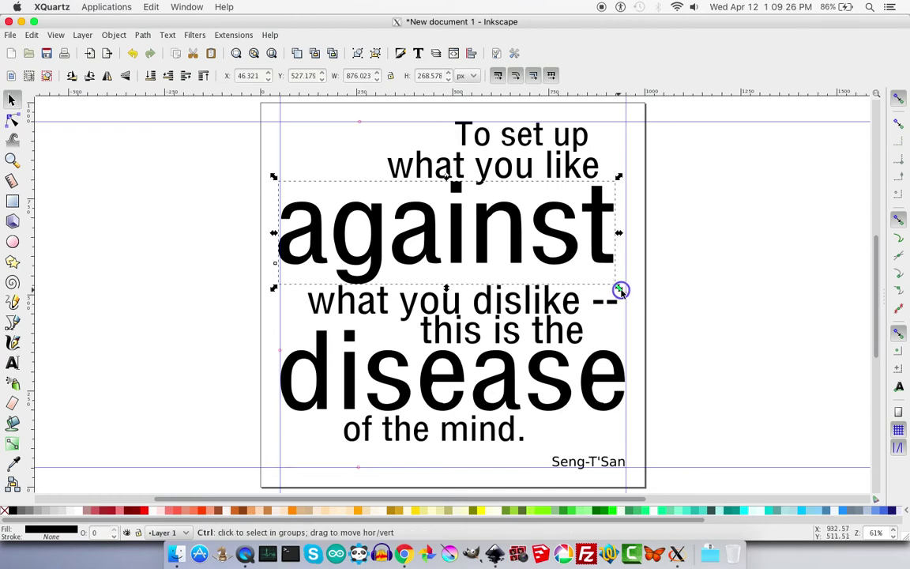
# Step: Scale 'against' to about 104%, roughly 910.6 px wide, and nudge it 2 px left
pyautogui.moveTo(619, 290); pyautogui.dragTo(631, 296)
pyautogui.press('Left')
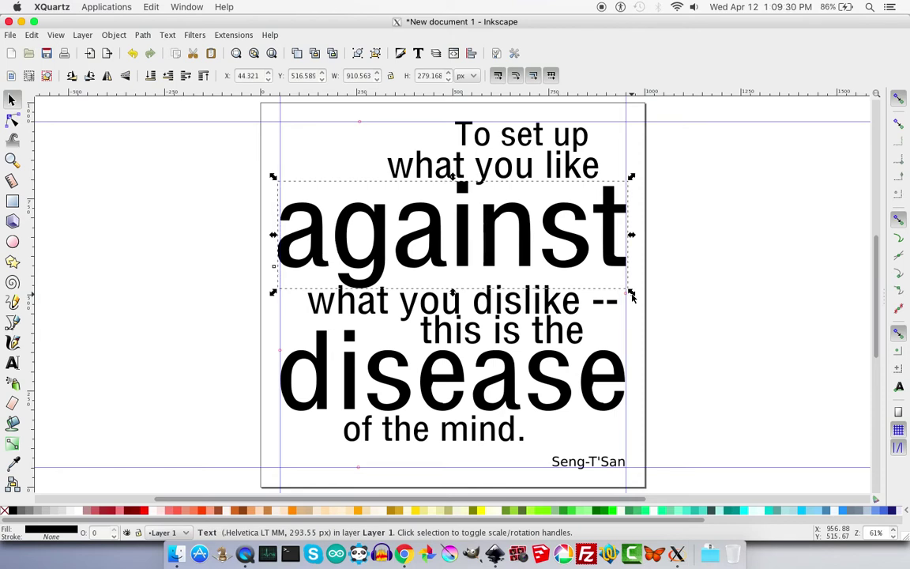
pyautogui.click(586, 396)
# Step: Set the 'this is the / disease' text to -5 letter spacing and widen it to about 908 px
pyautogui.doubleClick(586, 396)
pyautogui.hotkey('ctrl', 'a')
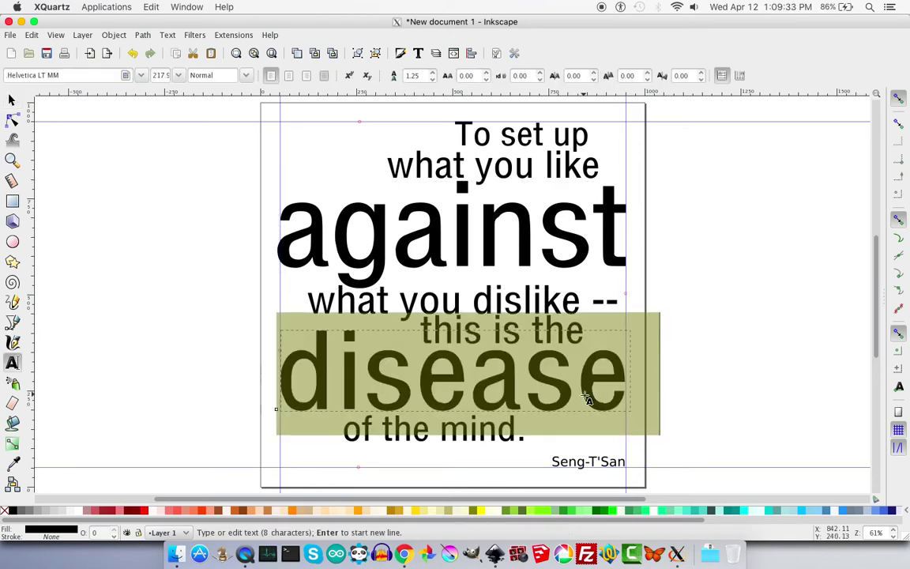
pyautogui.click(474, 77)
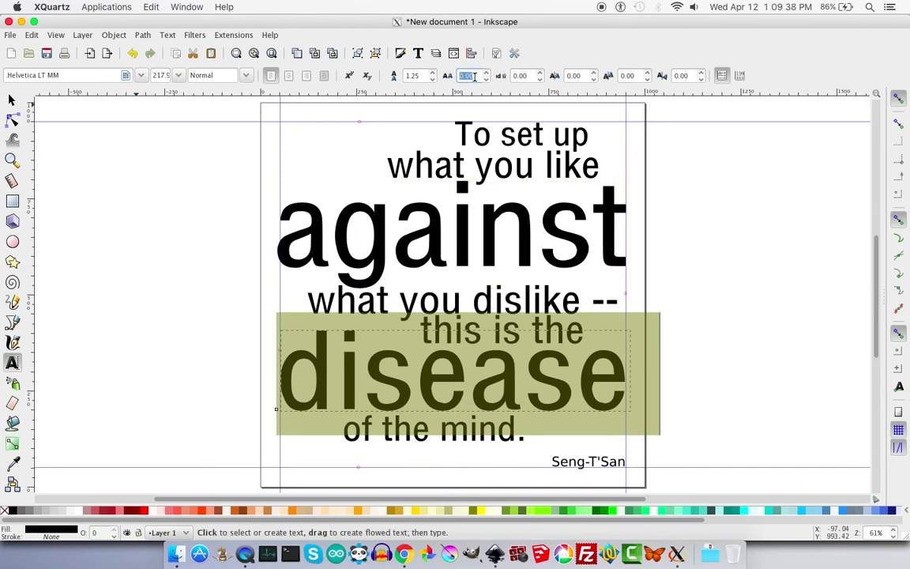
pyautogui.write('-')
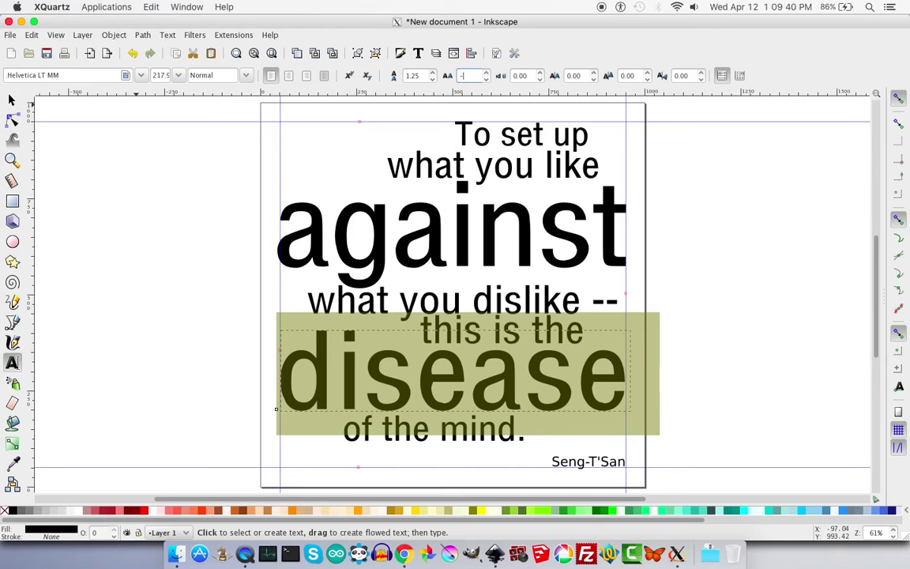
pyautogui.write('5')
pyautogui.press('Return')
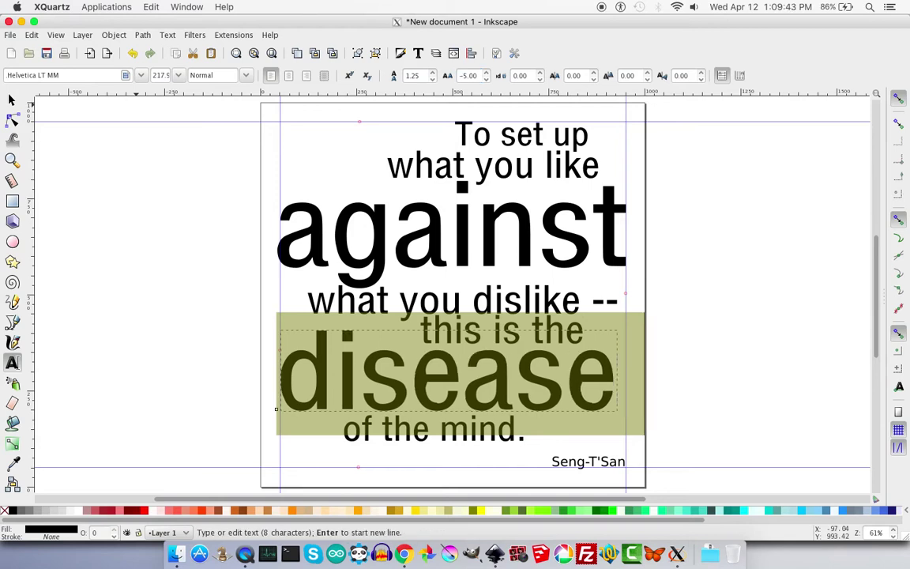
pyautogui.click(12, 99)
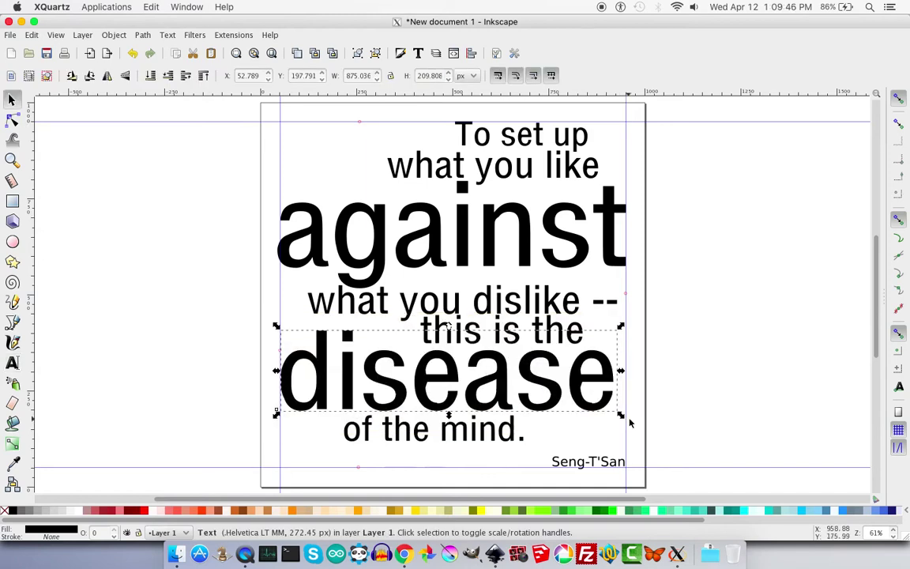
pyautogui.moveTo(621, 414); pyautogui.dragTo(633, 424)
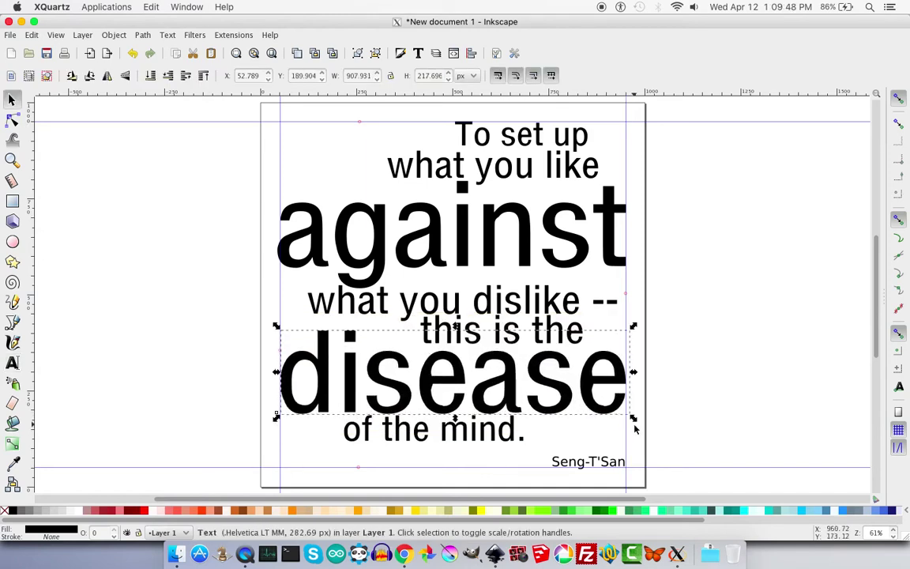
pyautogui.click(709, 377)
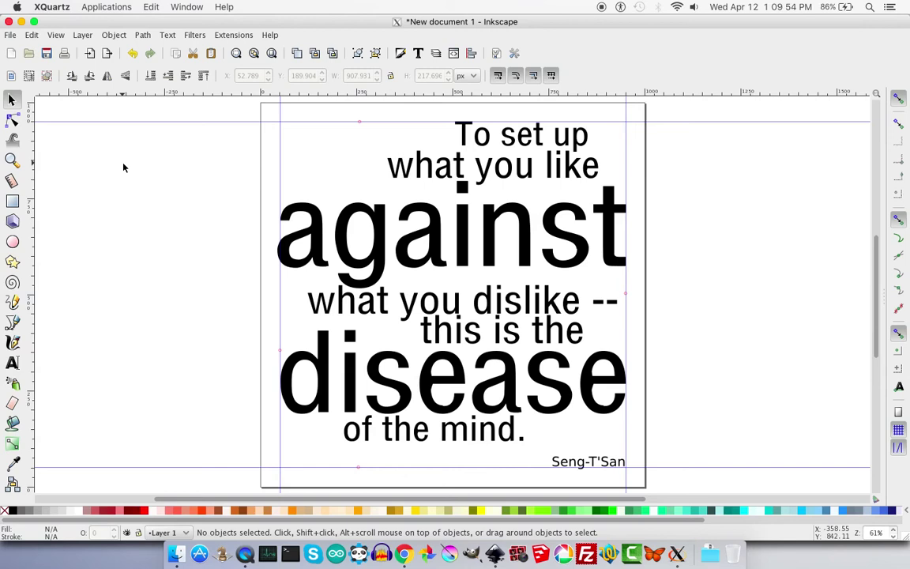
# Step: Draw a rectangle from the page's top-left to bottom-right corner, about 1010 × 1007 px
pyautogui.click(11, 200)
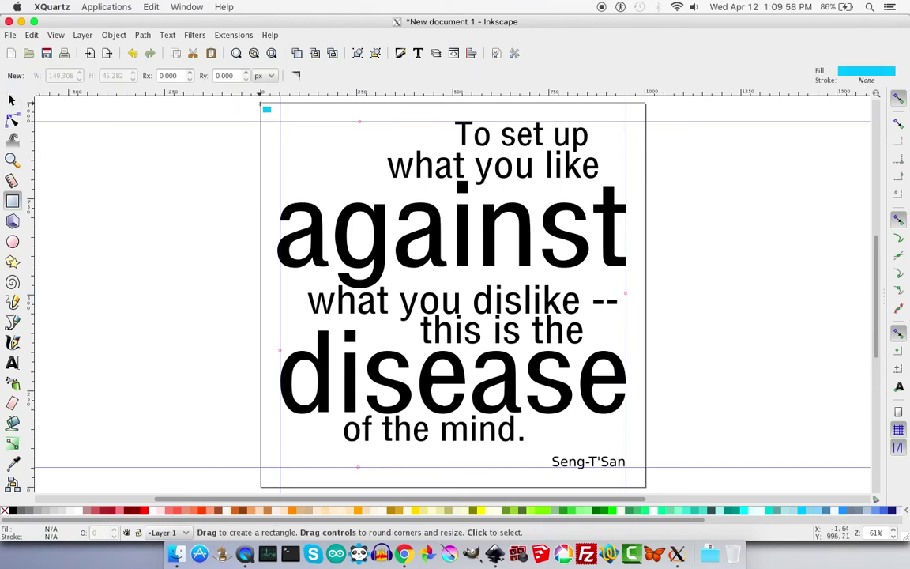
pyautogui.moveTo(261, 101); pyautogui.dragTo(647, 488)
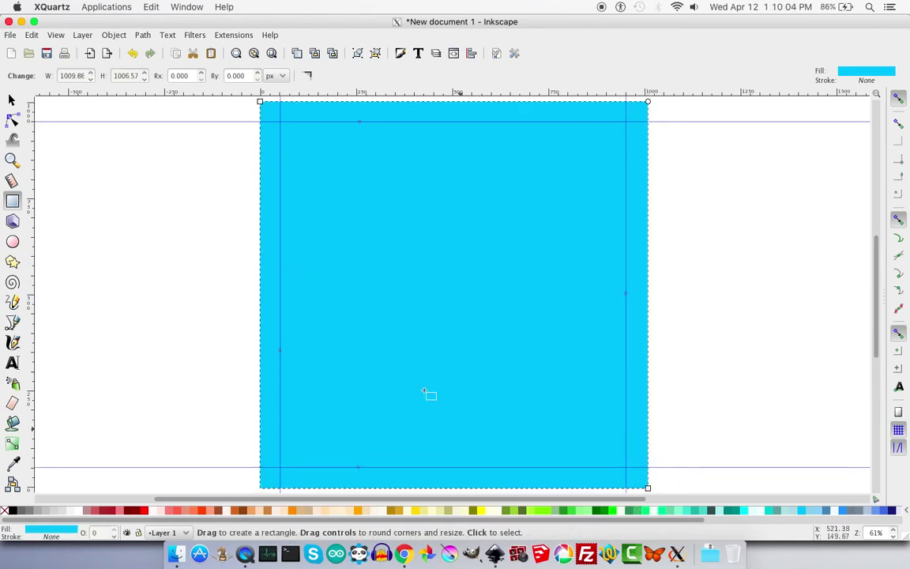
pyautogui.click(87, 54)
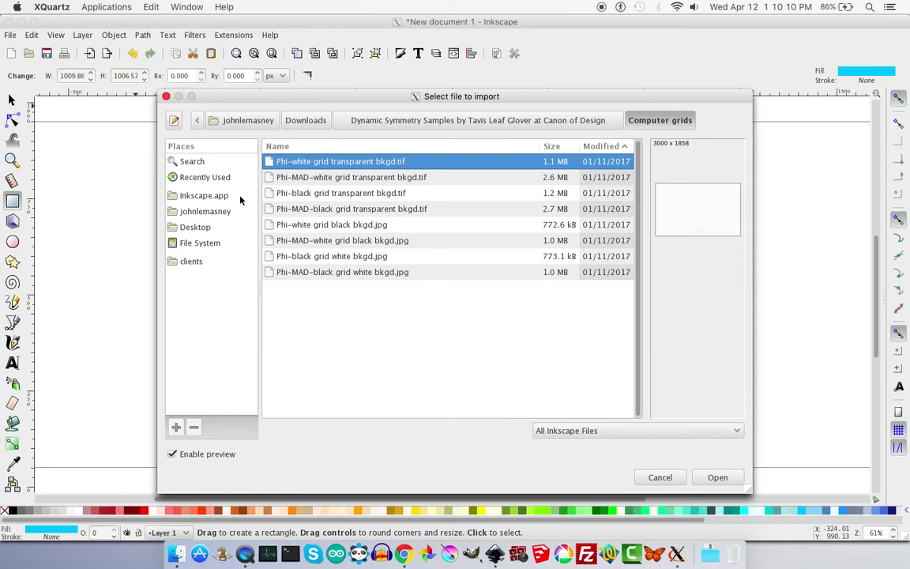
# Step: Import 20161229_163615.jpg from Pictures > 1986 room posters and embed it in the drawing
pyautogui.click(197, 229)
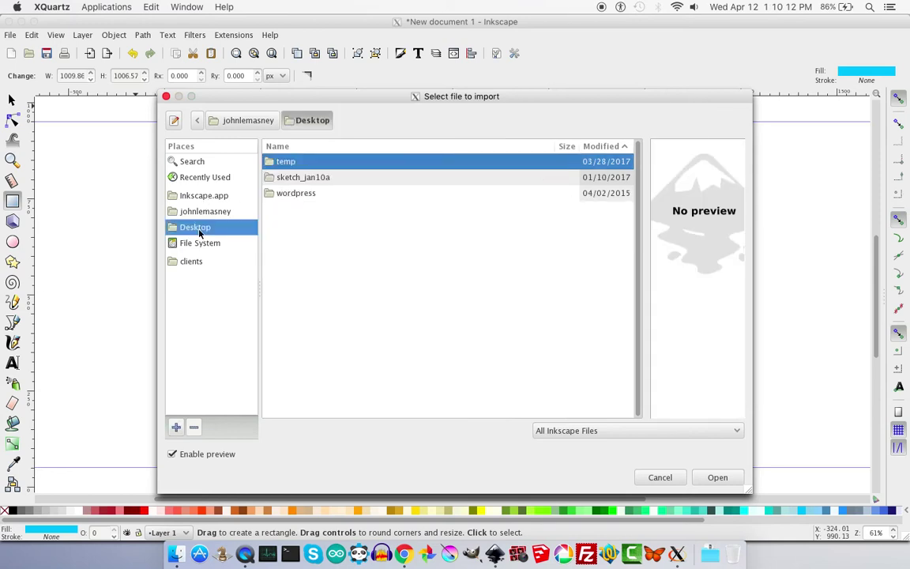
pyautogui.click(197, 198)
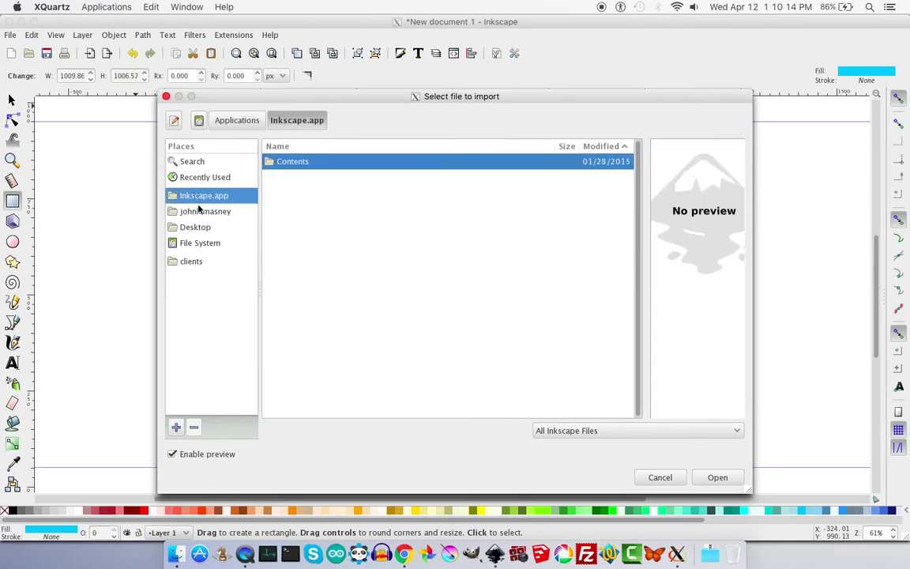
pyautogui.click(199, 210)
pyautogui.doubleClick(302, 194)
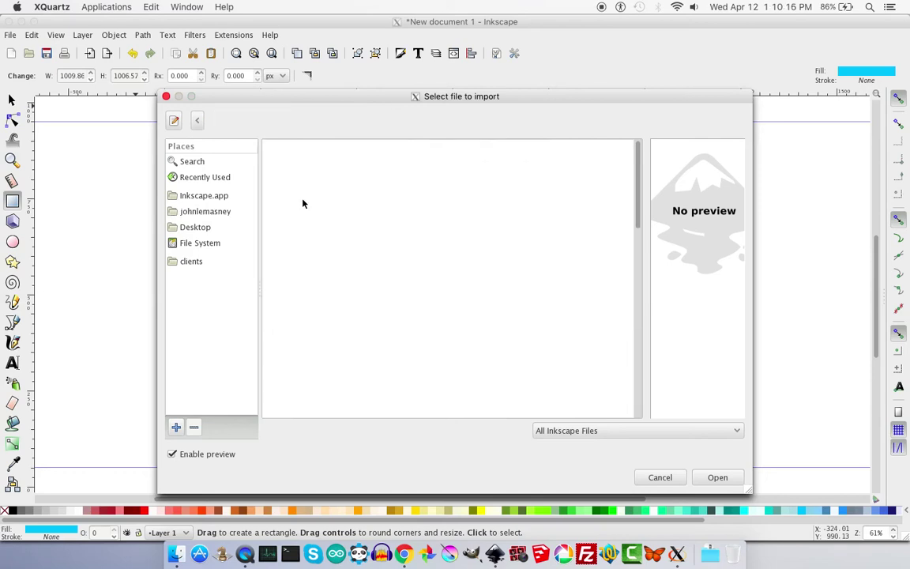
pyautogui.doubleClick(318, 181)
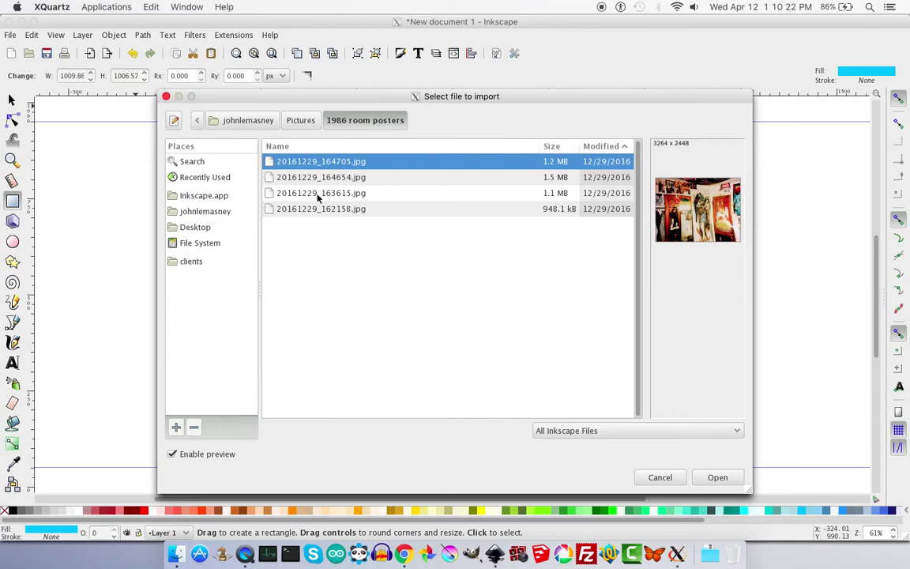
pyautogui.click(323, 196)
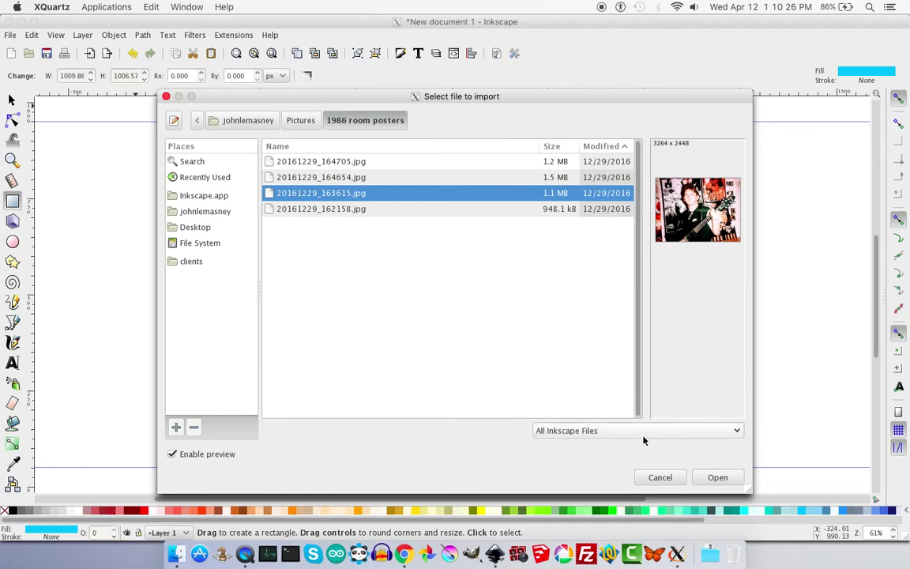
pyautogui.click(714, 477)
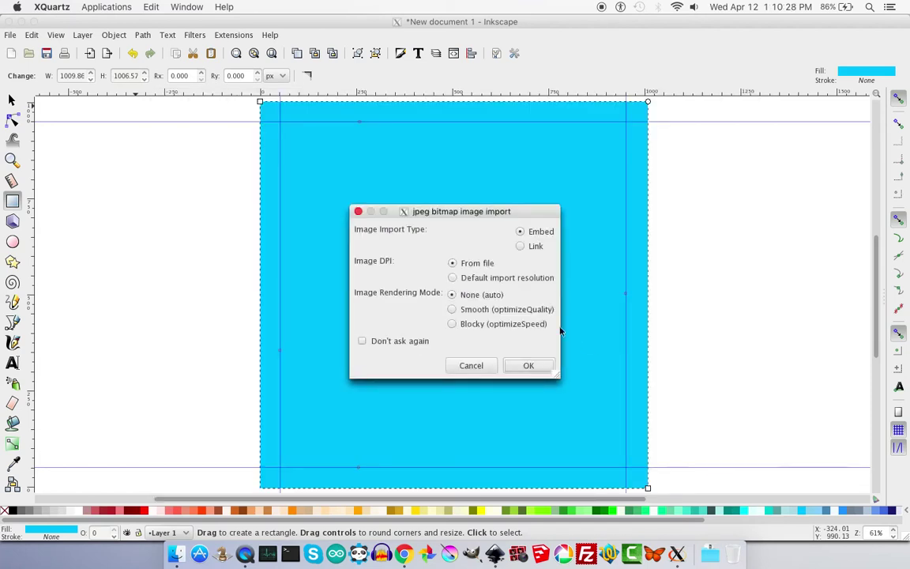
pyautogui.click(529, 367)
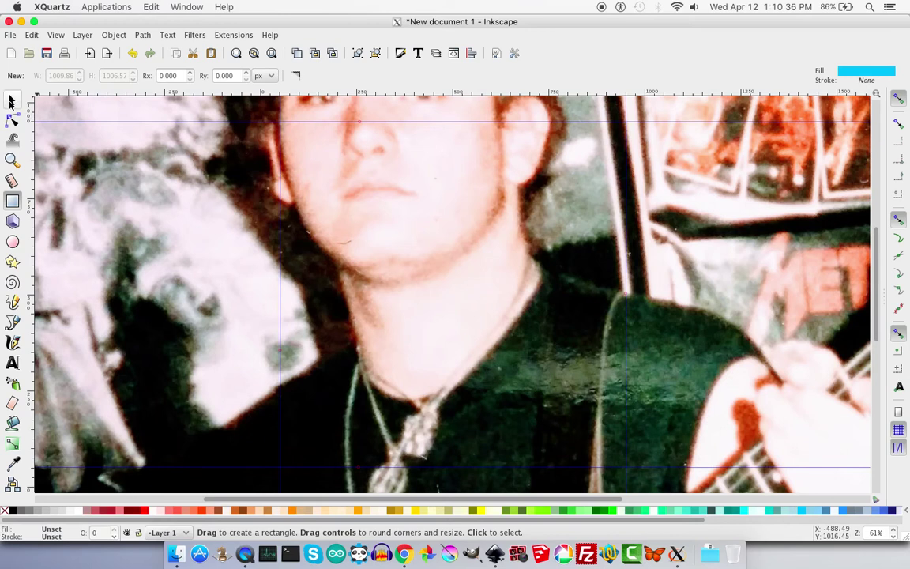
# Step: Shrink the embedded photo to about 1416×1062 px, roughly half its size
pyautogui.click(11, 99)
pyautogui.press('3')
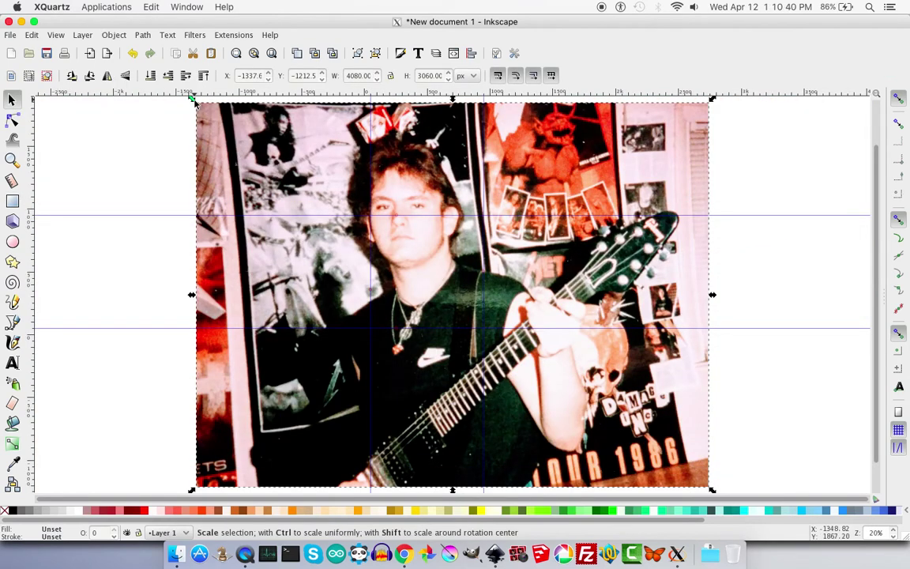
pyautogui.moveTo(192, 98); pyautogui.dragTo(150, 179)
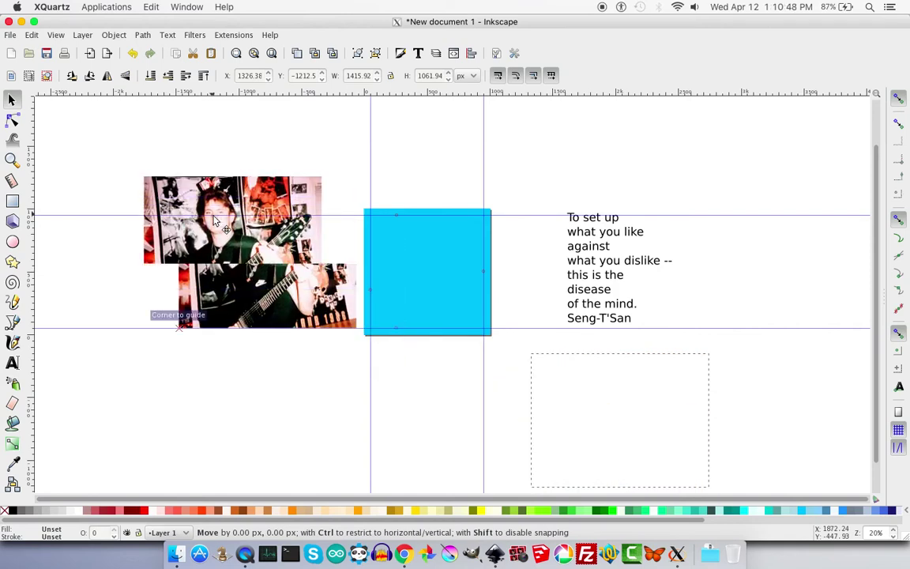
# Step: Zoom in on the photo and page, then select the cyan rectangle
pyautogui.click(12, 158)
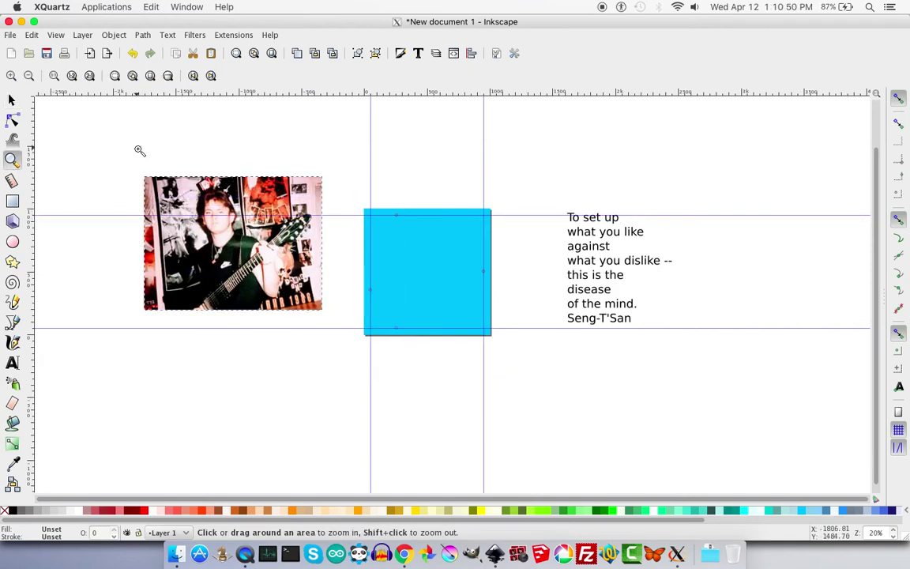
pyautogui.moveTo(126, 156); pyautogui.dragTo(511, 367)
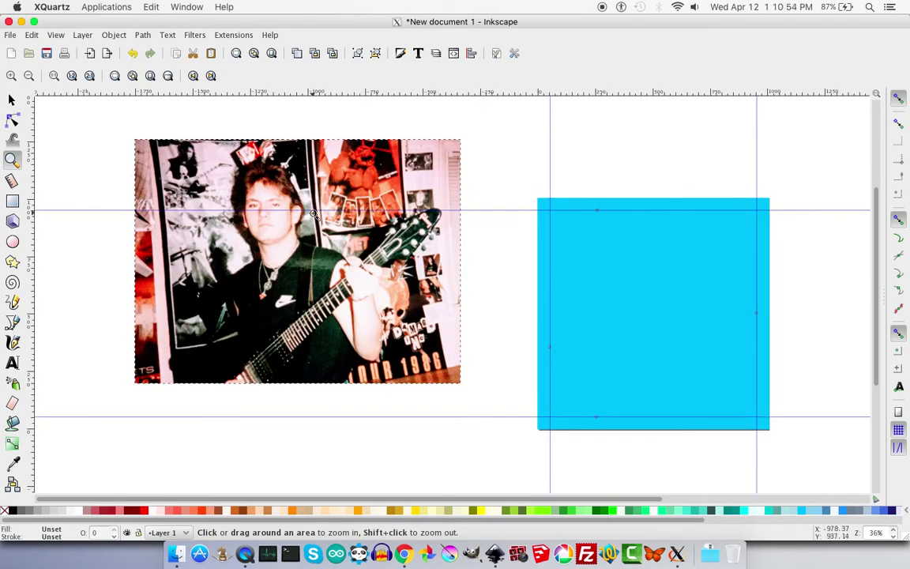
pyautogui.click(12, 98)
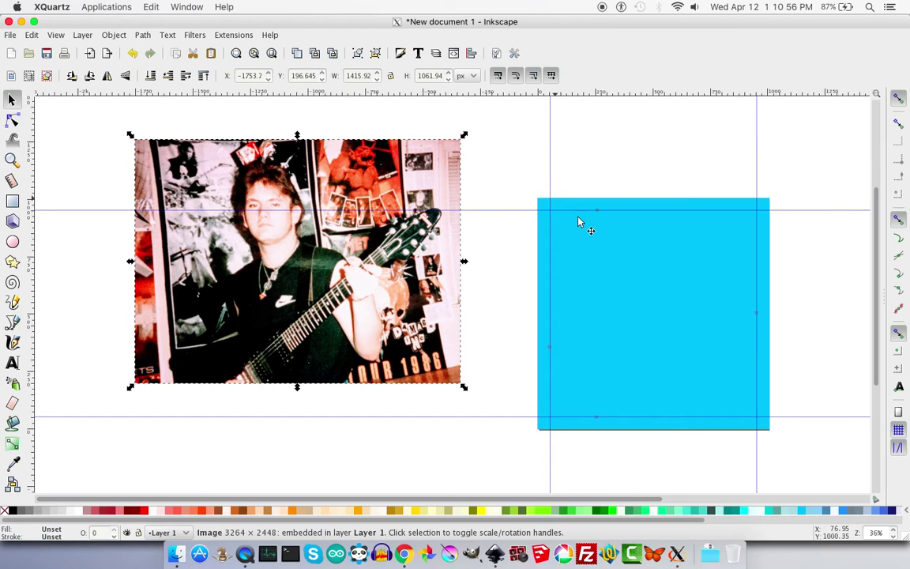
pyautogui.click(596, 251)
pyautogui.press('End')
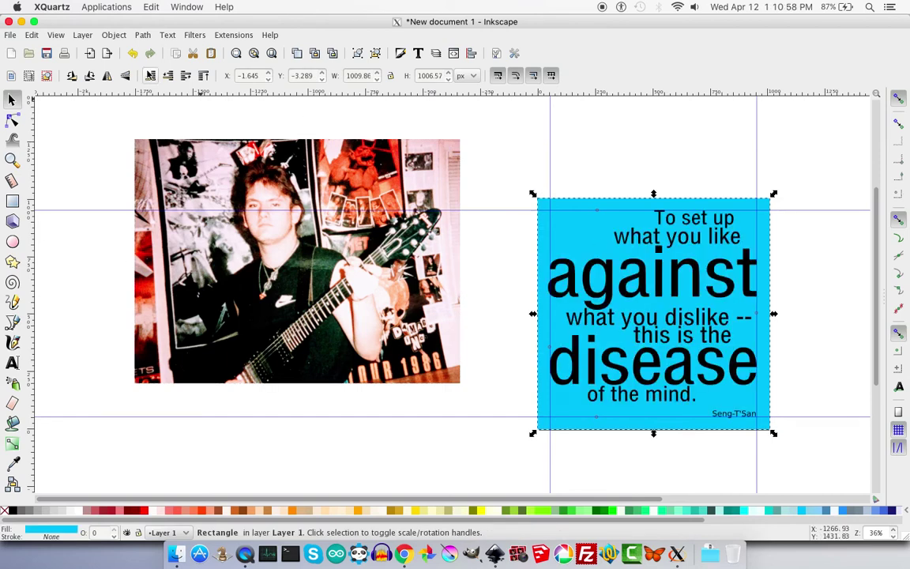
pyautogui.click(567, 221)
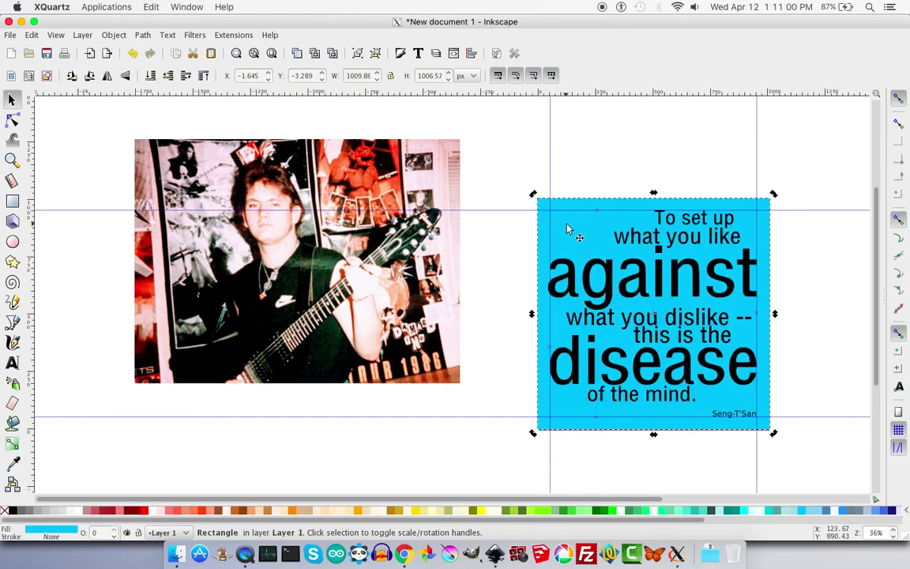
pyautogui.click(14, 463)
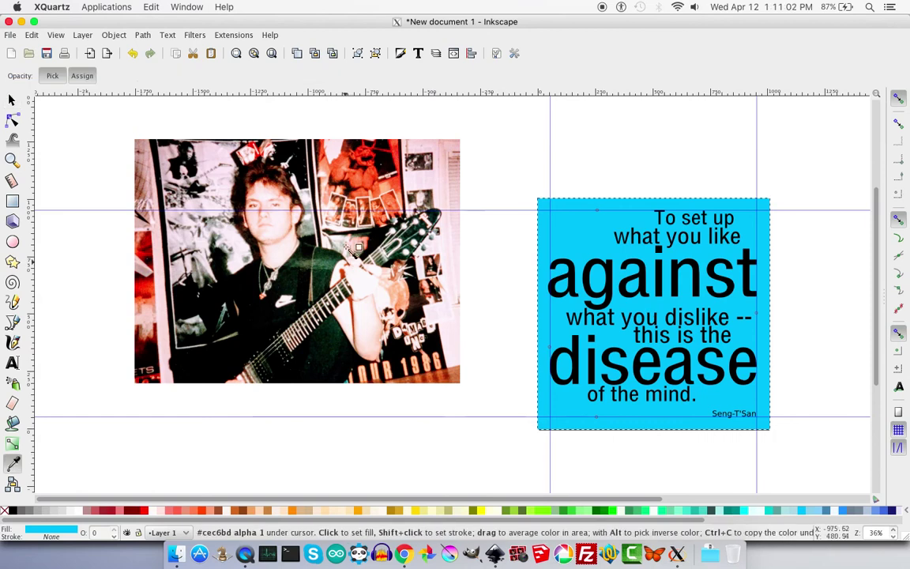
pyautogui.click(426, 178)
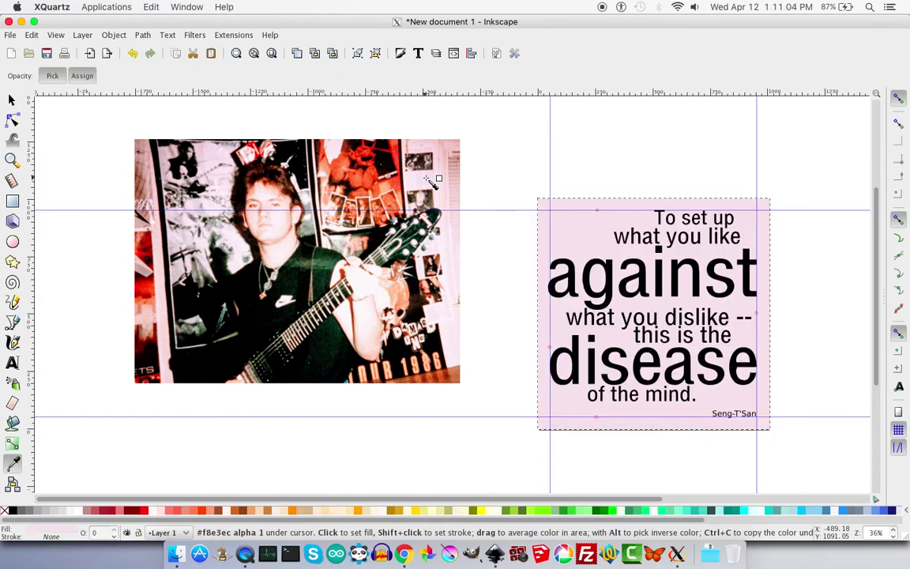
pyautogui.click(387, 188)
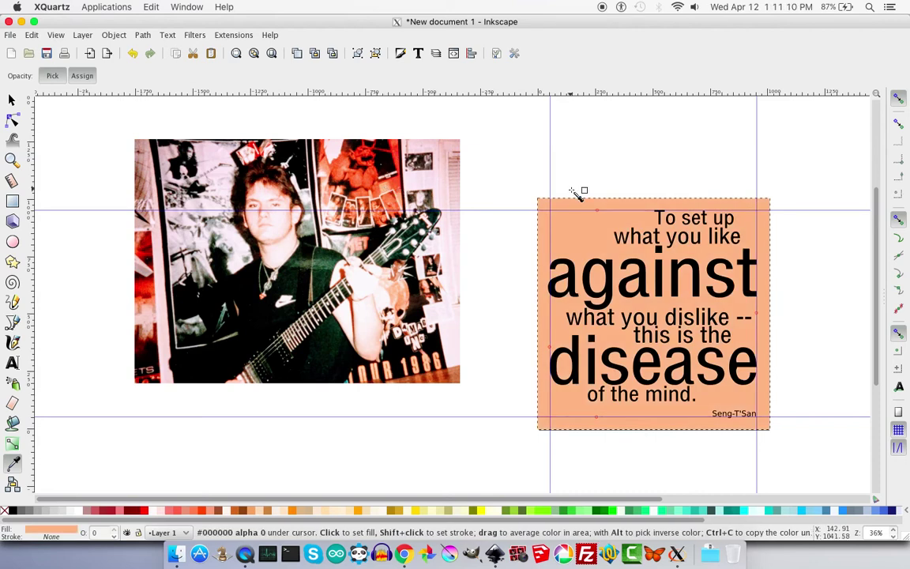
# Step: Colour the 'To set up' and 'what you like' lines dark red sampled from the photo
pyautogui.click(13, 101)
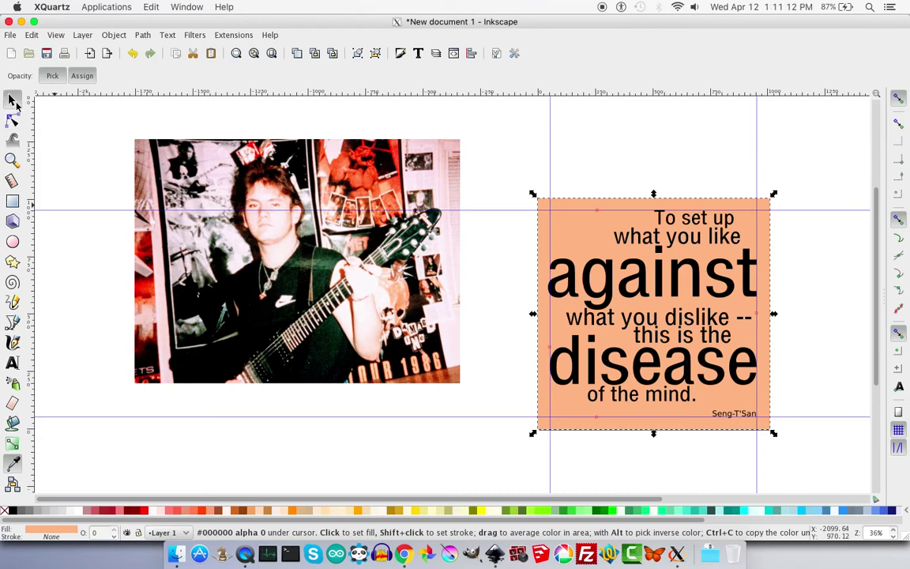
pyautogui.click(659, 210)
pyautogui.moveTo(594, 178); pyautogui.dragTo(750, 260)
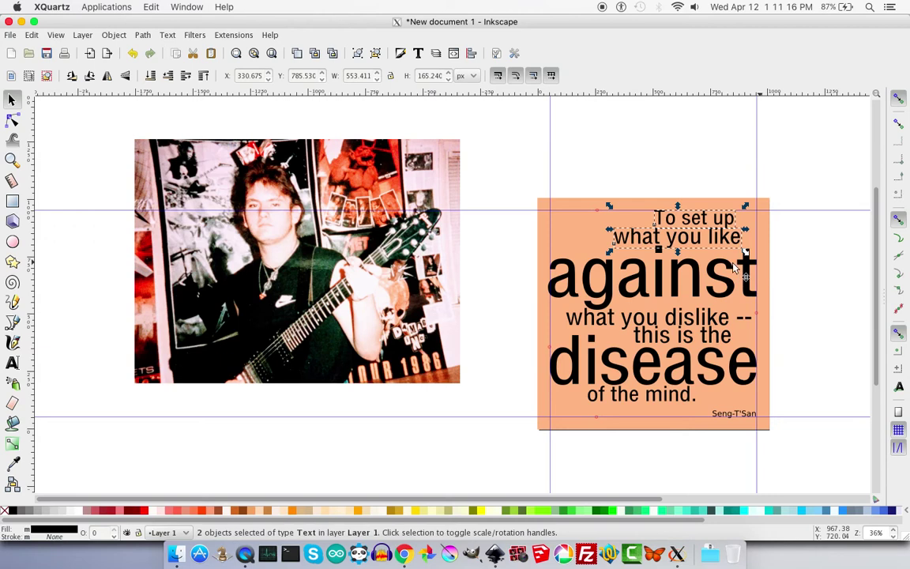
pyautogui.click(12, 463)
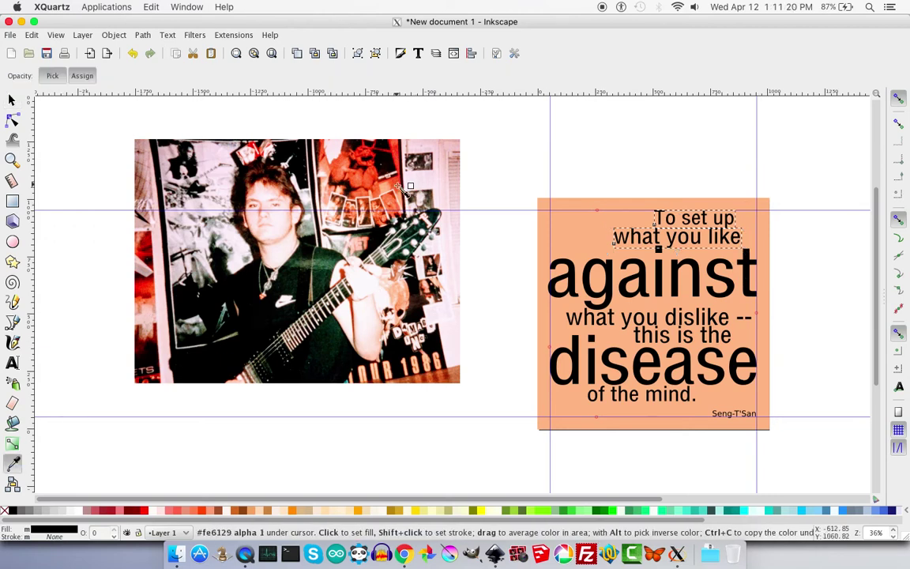
pyautogui.click(353, 173)
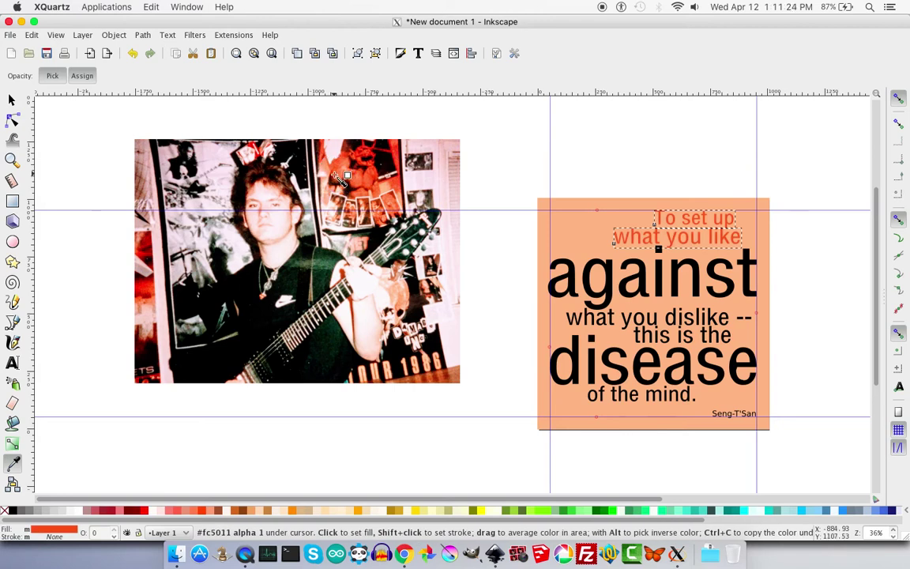
pyautogui.click(145, 284)
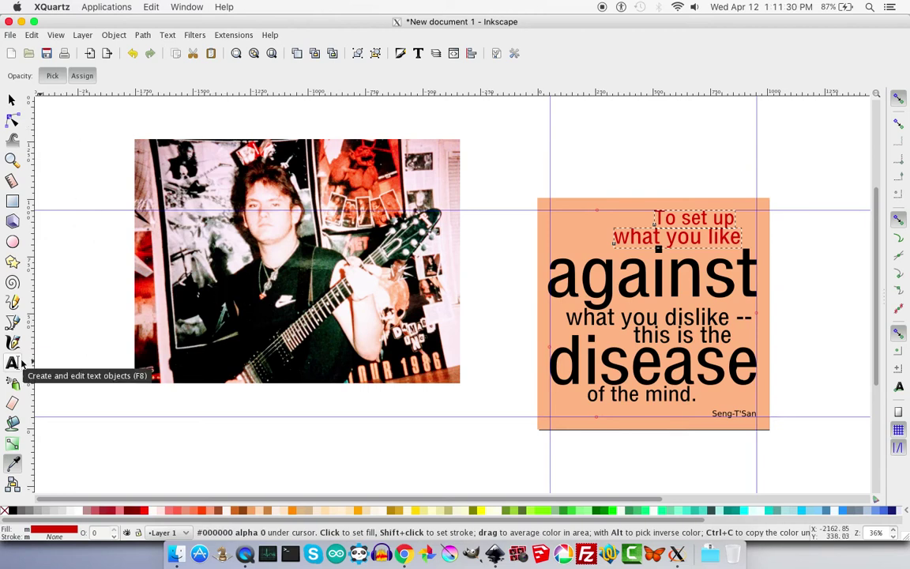
# Step: Colour the 'what you dislike -- this is the' and 'of the mind.' lines with the poster's red
pyautogui.click(13, 100)
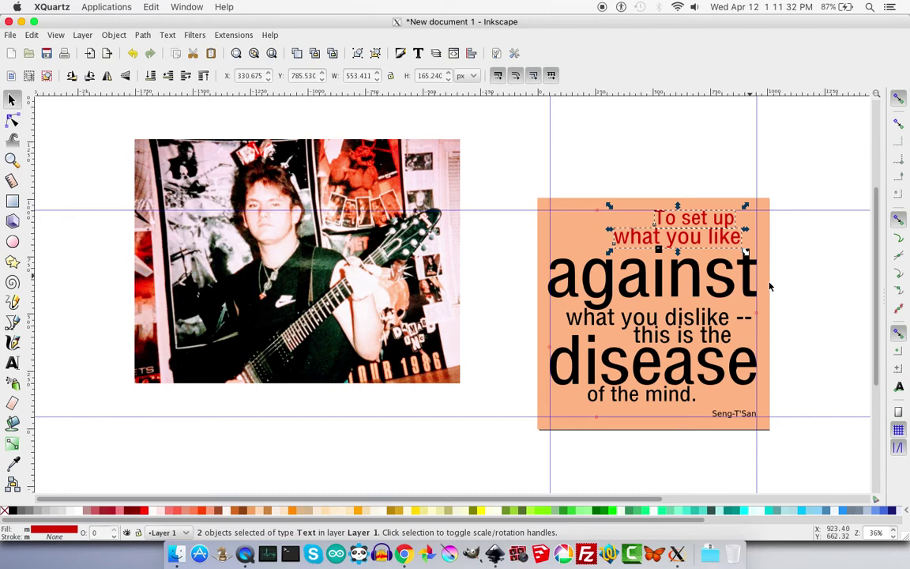
pyautogui.moveTo(794, 297); pyautogui.dragTo(558, 362)
pyautogui.press('d')
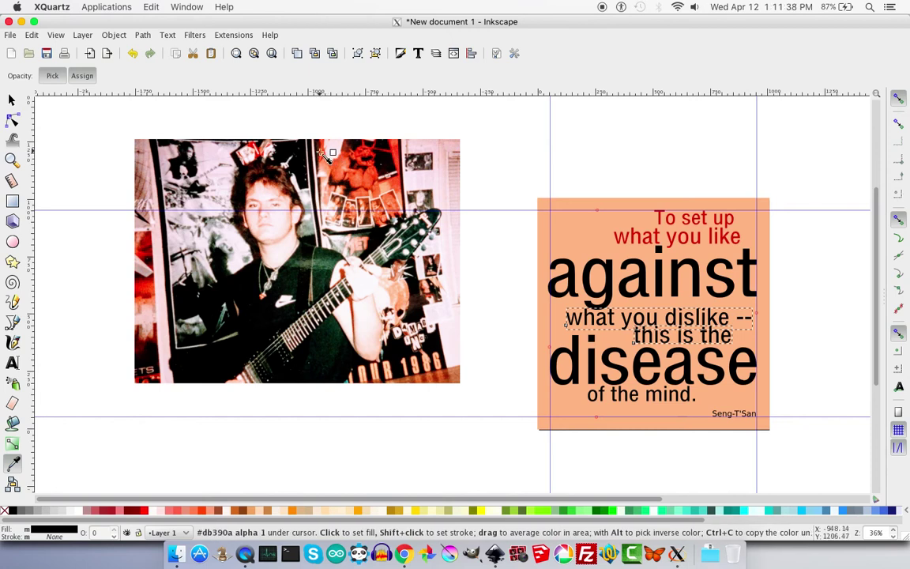
pyautogui.click(257, 150)
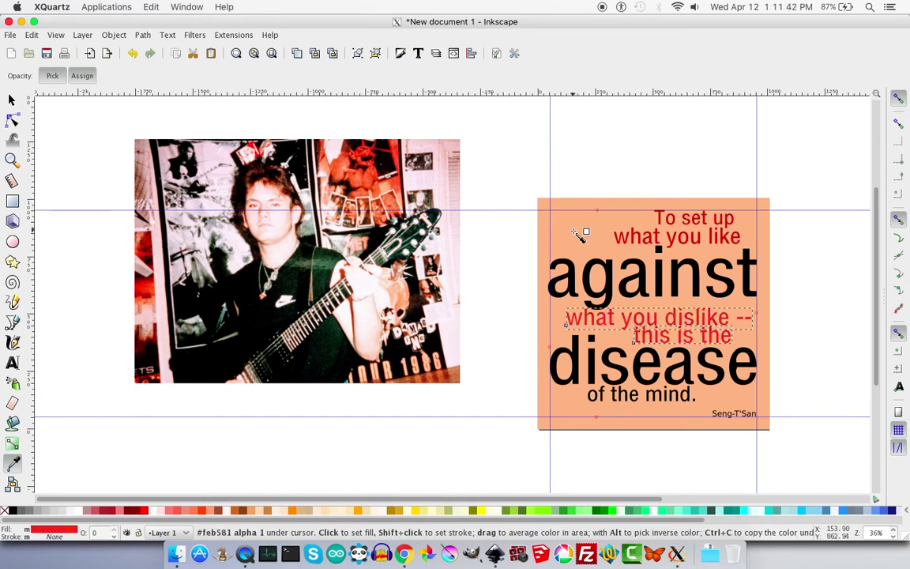
pyautogui.press('s')
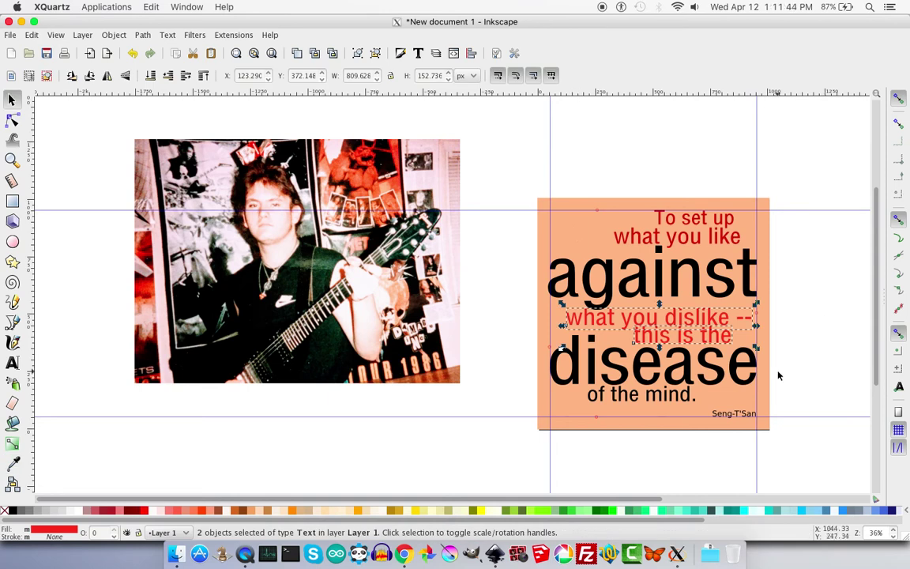
pyautogui.moveTo(781, 366); pyautogui.dragTo(548, 419)
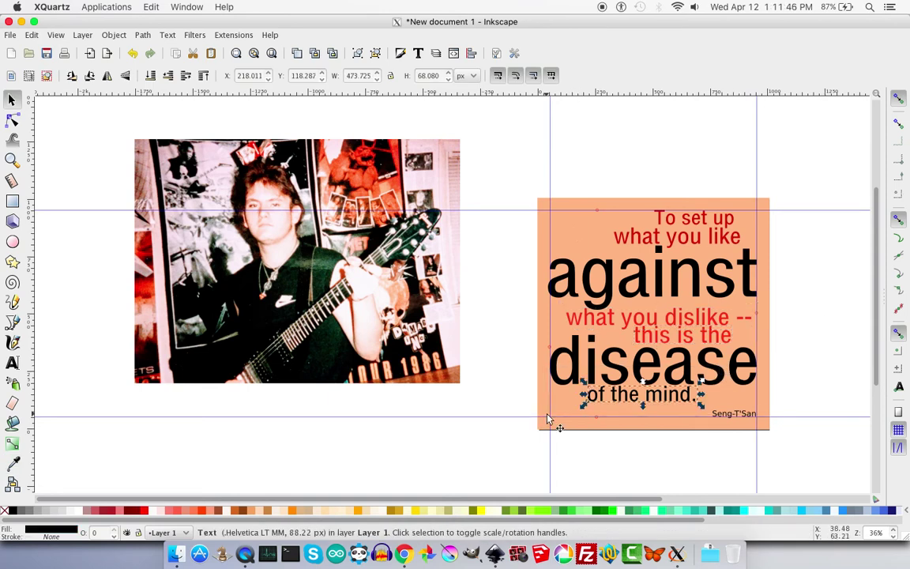
pyautogui.press('d')
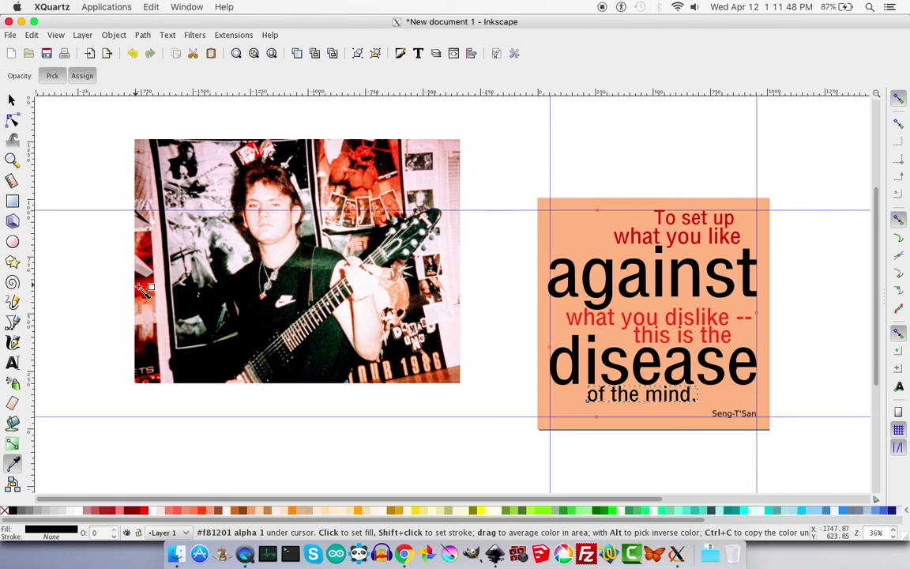
pyautogui.click(144, 292)
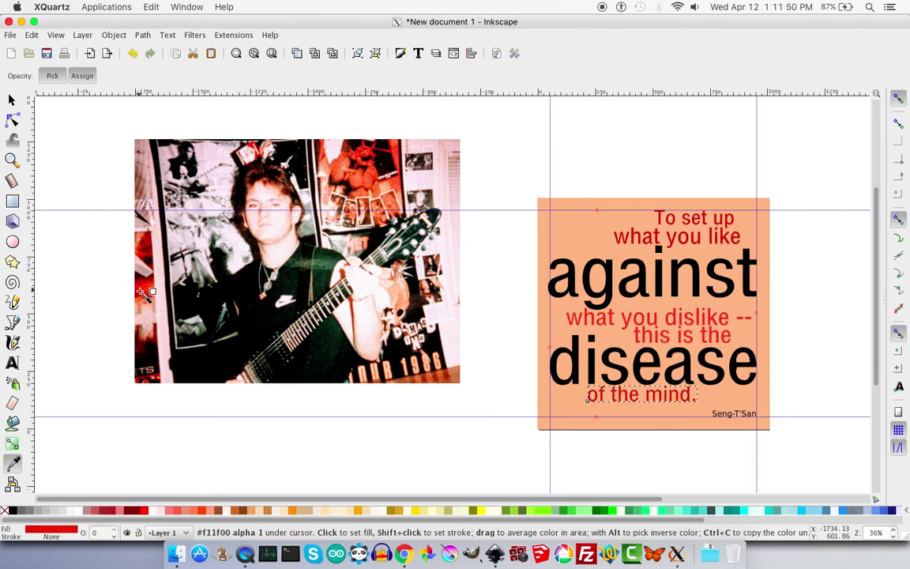
# Step: Colour the big words 'against' and 'disease' dark rust-red sampled from the photo
pyautogui.click(11, 98)
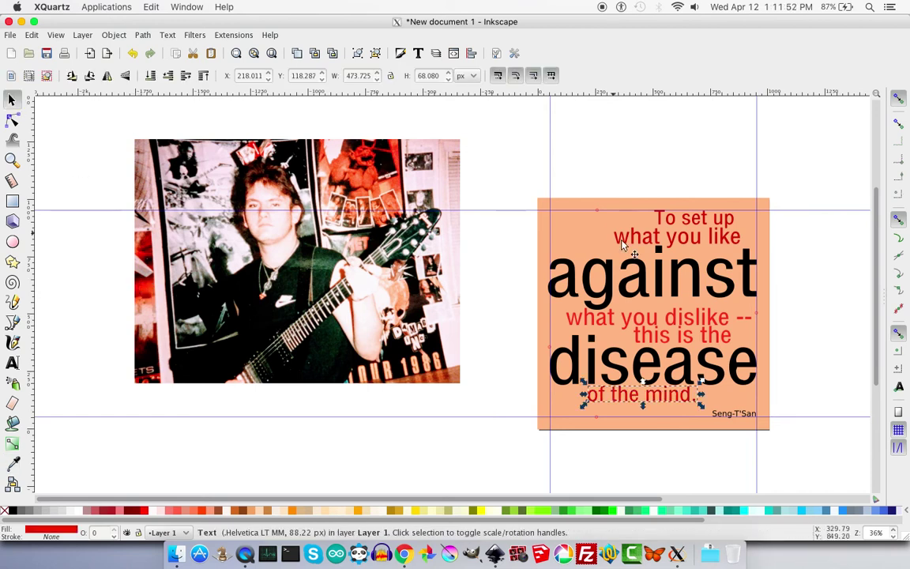
pyautogui.click(620, 272)
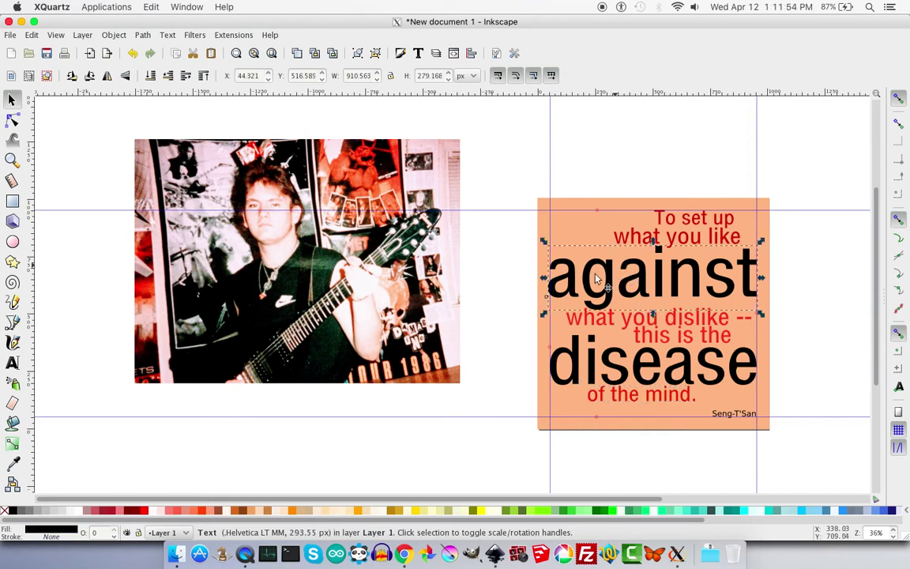
pyautogui.press('d')
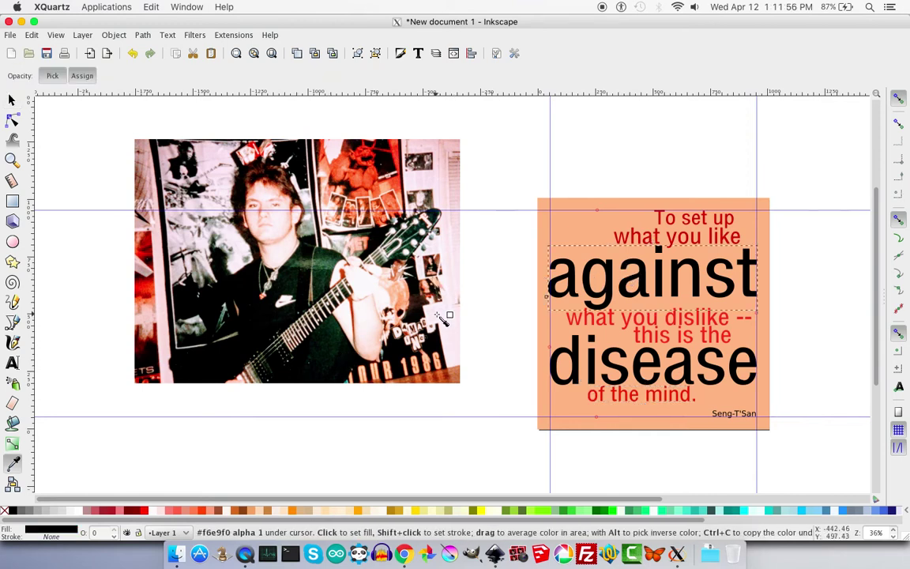
pyautogui.click(429, 382)
pyautogui.press('s')
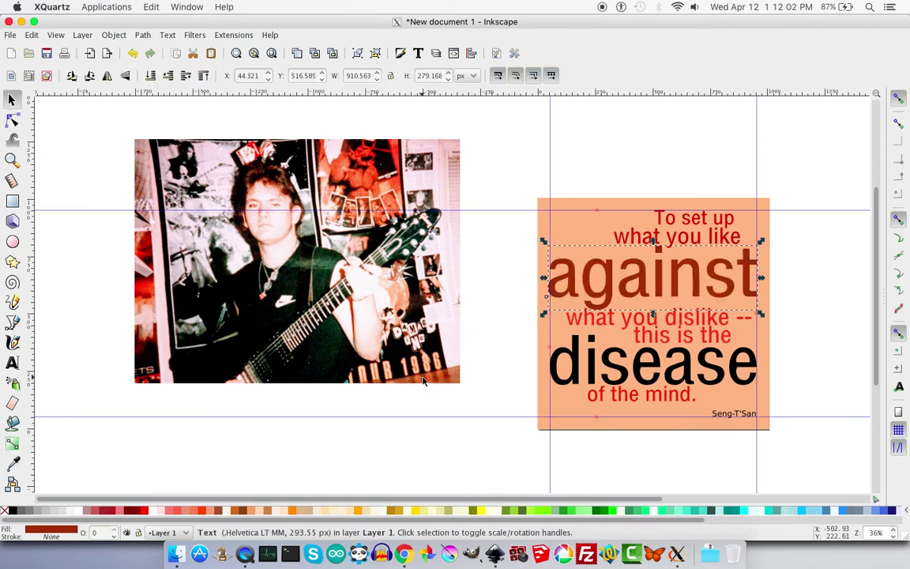
pyautogui.click(699, 383)
pyautogui.press('d')
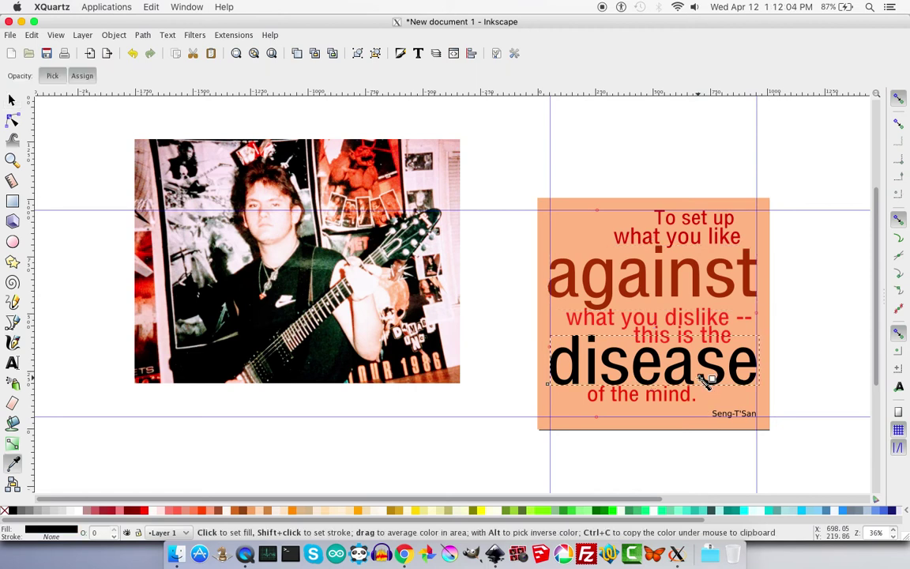
pyautogui.click(433, 383)
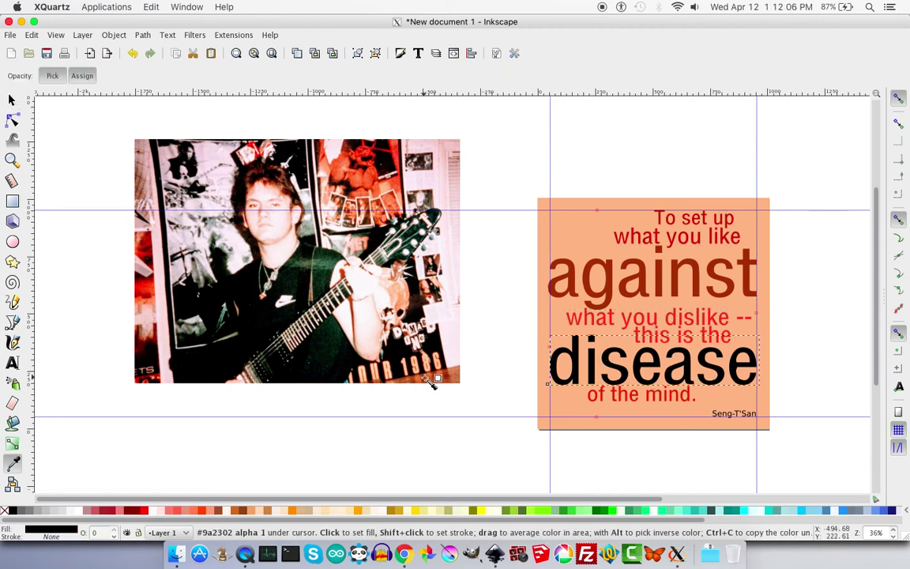
# Step: Select the peach background rectangle
pyautogui.press('s')
pyautogui.click(584, 420)
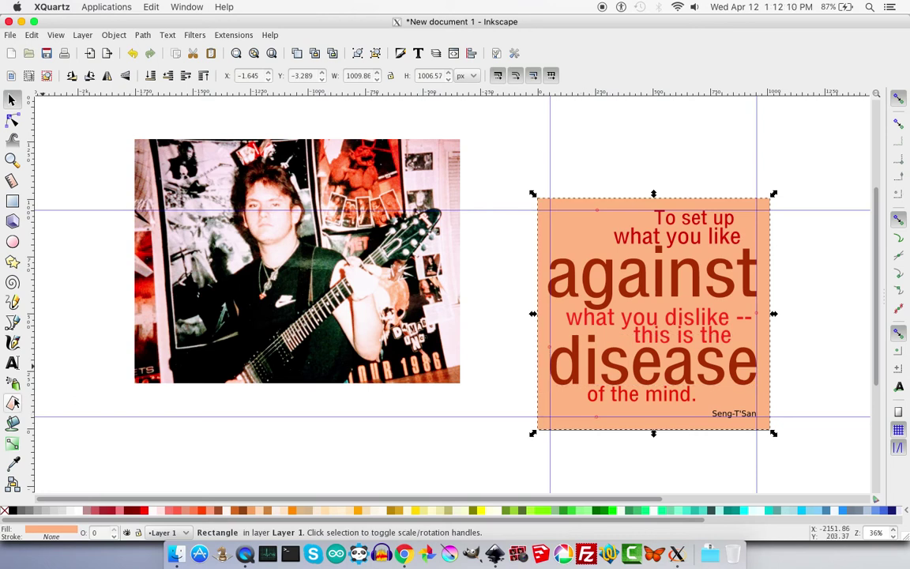
pyautogui.click(13, 444)
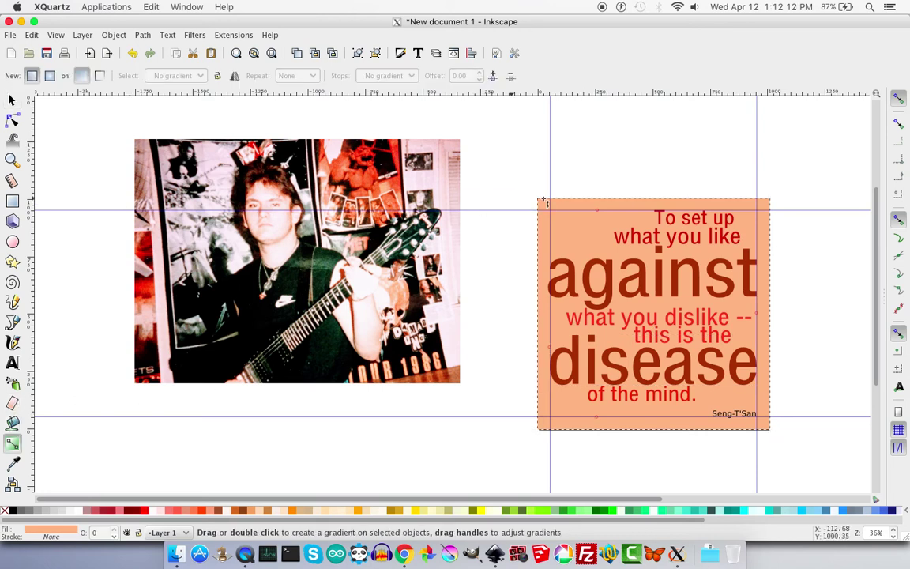
# Step: Lay a diagonal linear gradient across the peach background, fading toward the lower right
pyautogui.moveTo(578, 209); pyautogui.dragTo(715, 393)
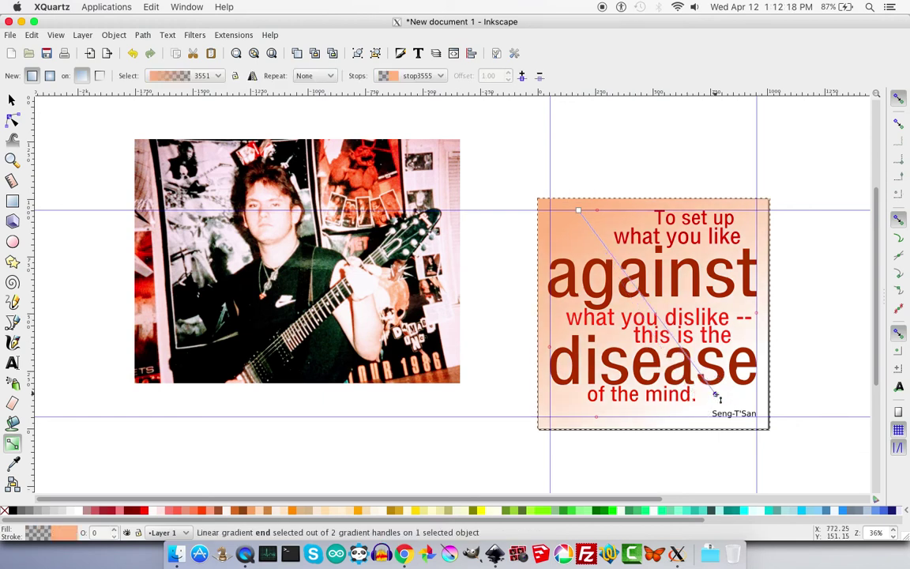
pyautogui.press('s')
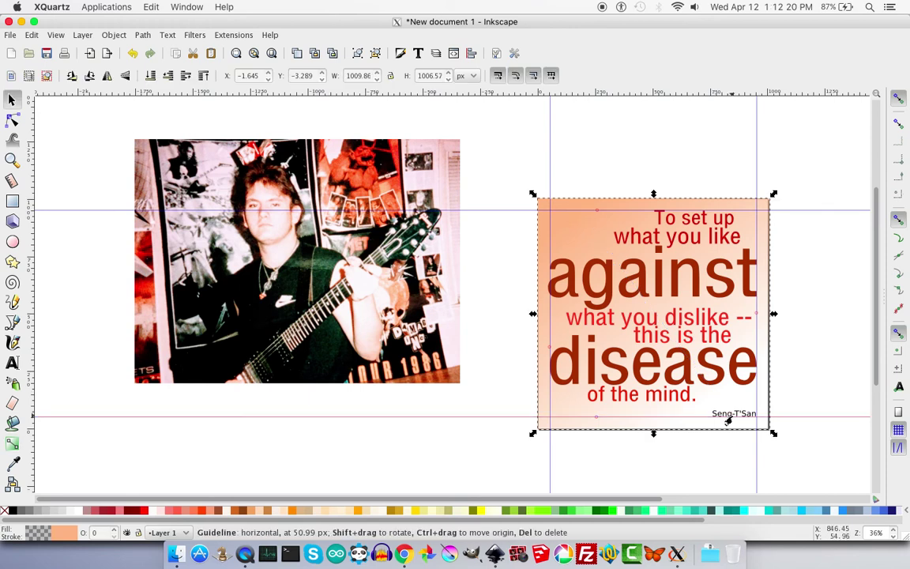
# Step: Colour the small author credit red, sampled from the photo
pyautogui.click(732, 417)
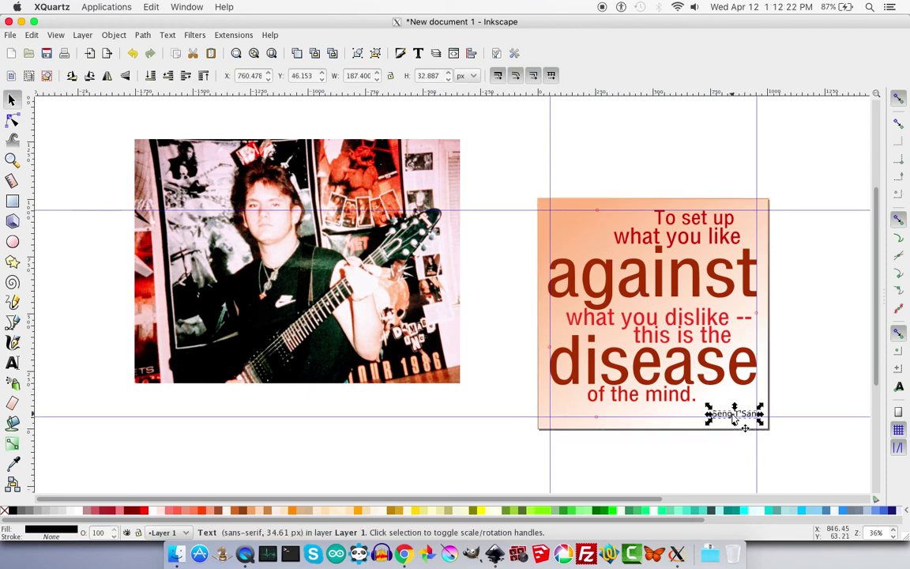
pyautogui.press('d')
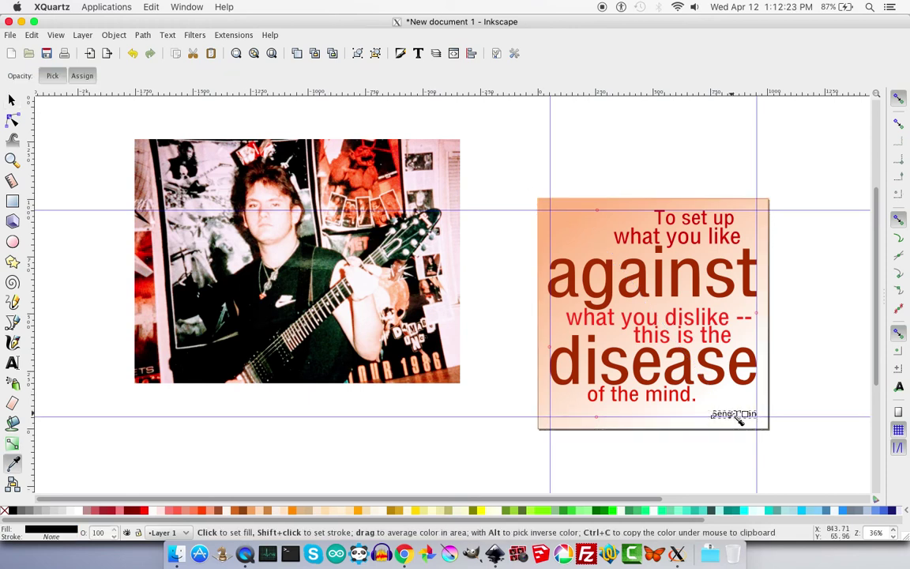
pyautogui.click(352, 151)
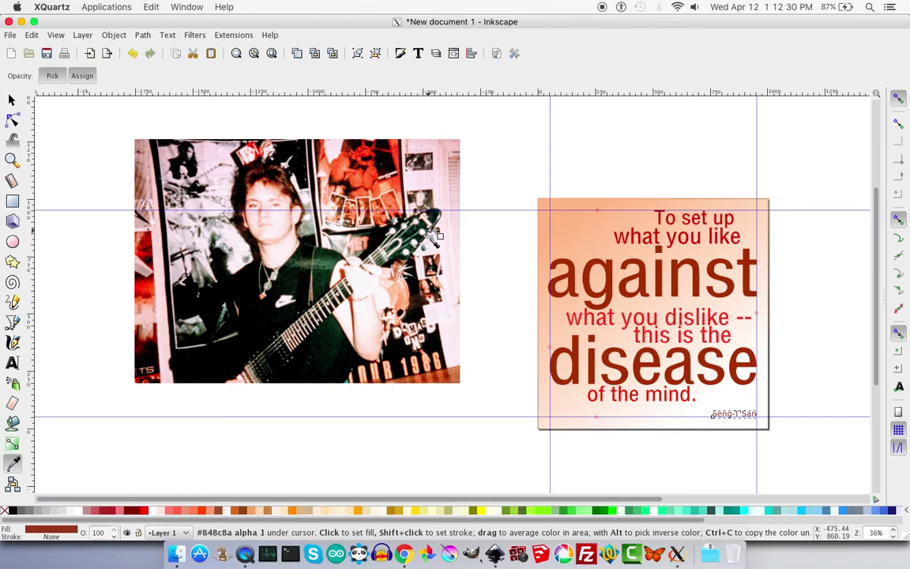
pyautogui.click(392, 197)
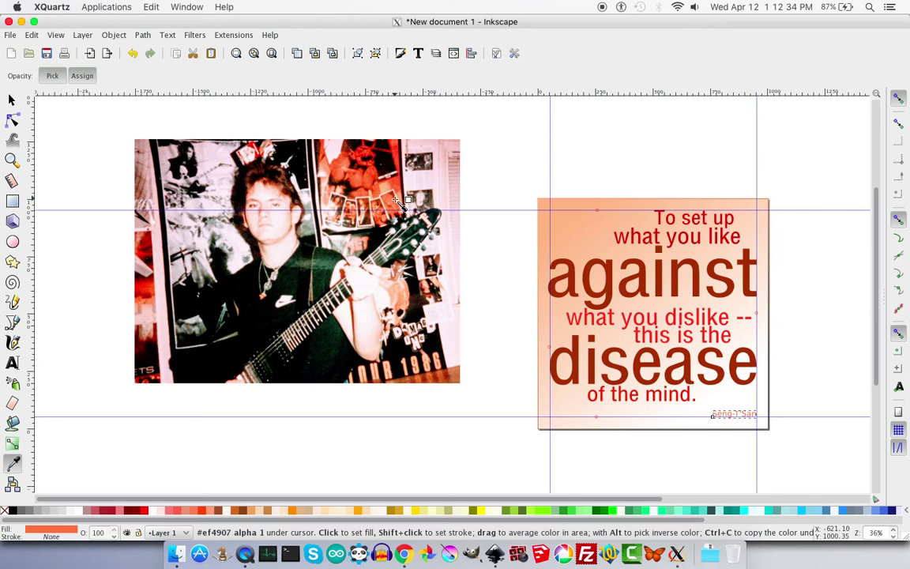
pyautogui.click(400, 169)
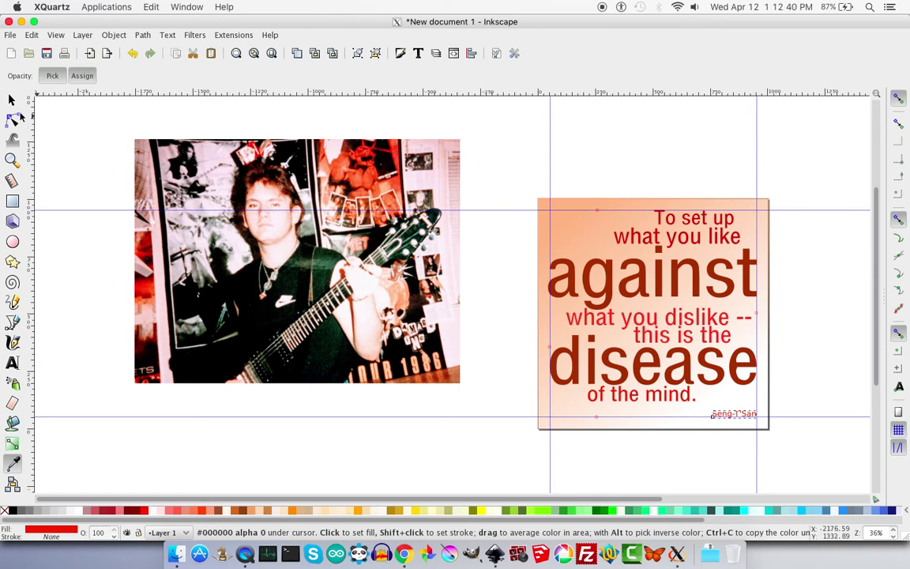
pyautogui.click(11, 99)
# Step: Zoom so the card fills the view and nudge 'disease' slightly down
pyautogui.click(524, 165)
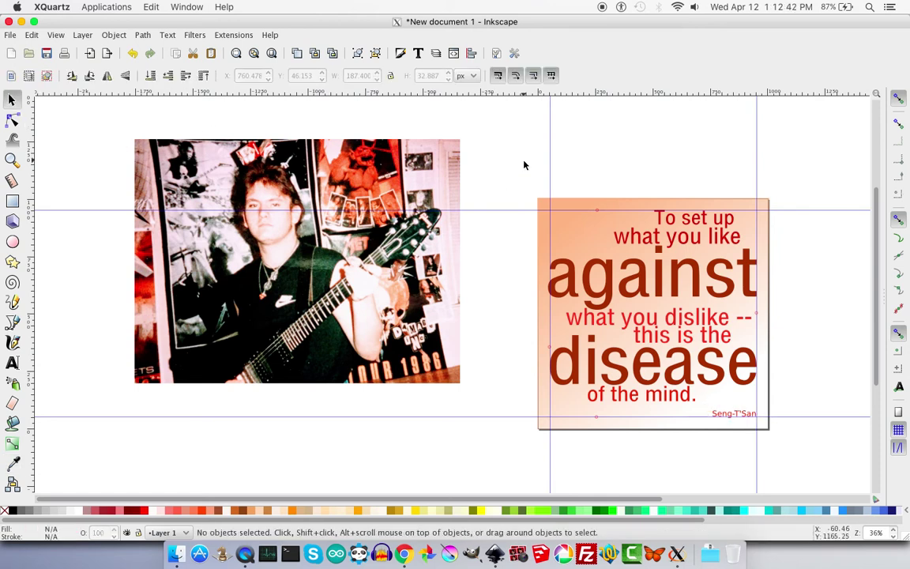
pyautogui.press('5')
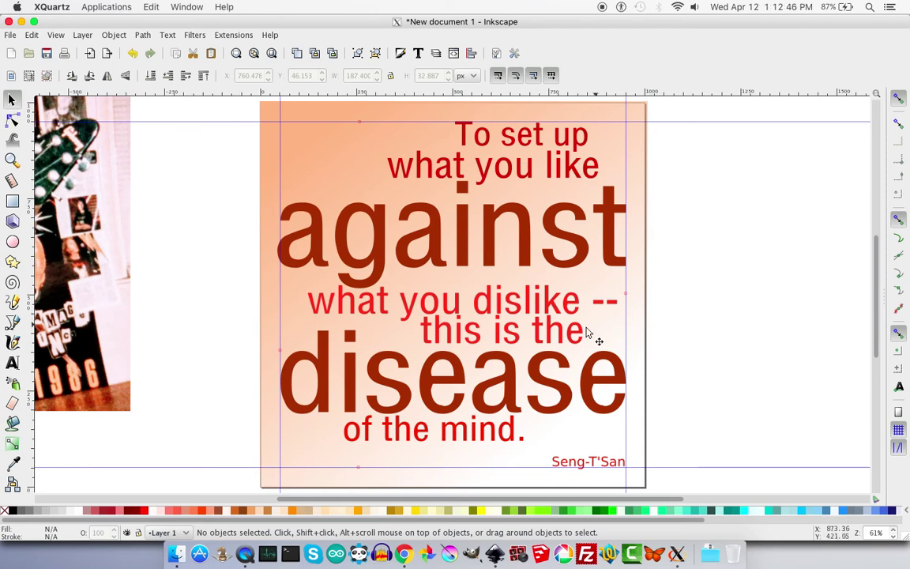
pyautogui.click(555, 337)
pyautogui.click(556, 337)
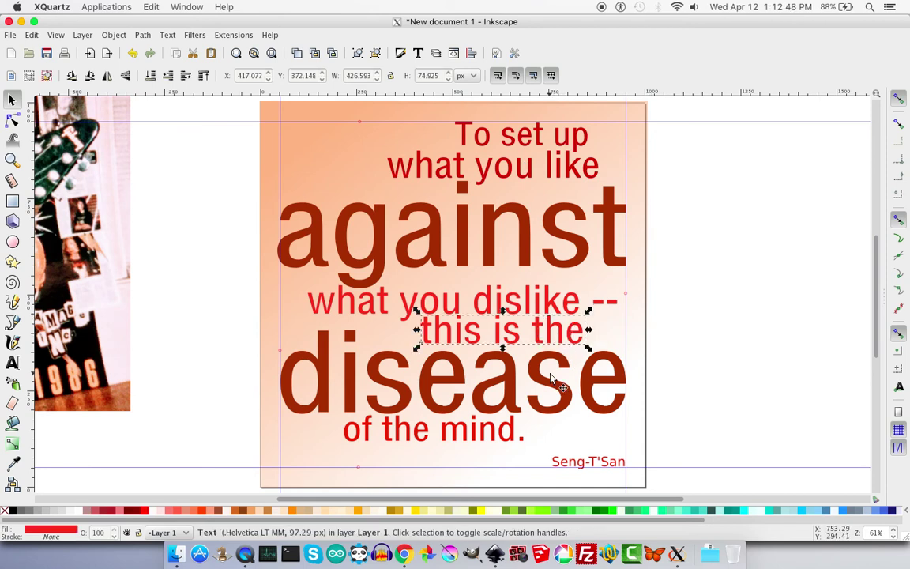
pyautogui.click(561, 364)
pyautogui.press('Down')
pyautogui.press('Down')
pyautogui.press('Down')
pyautogui.press('Down')
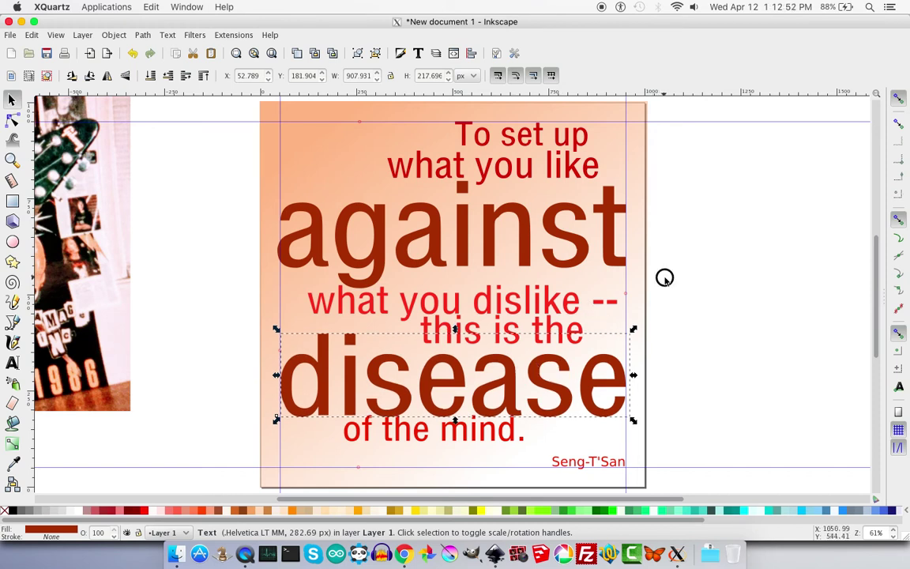
# Step: Nudge the 'this is the' and 'of the mind.' lines slightly left and down
pyautogui.moveTo(664, 278); pyautogui.dragTo(261, 345)
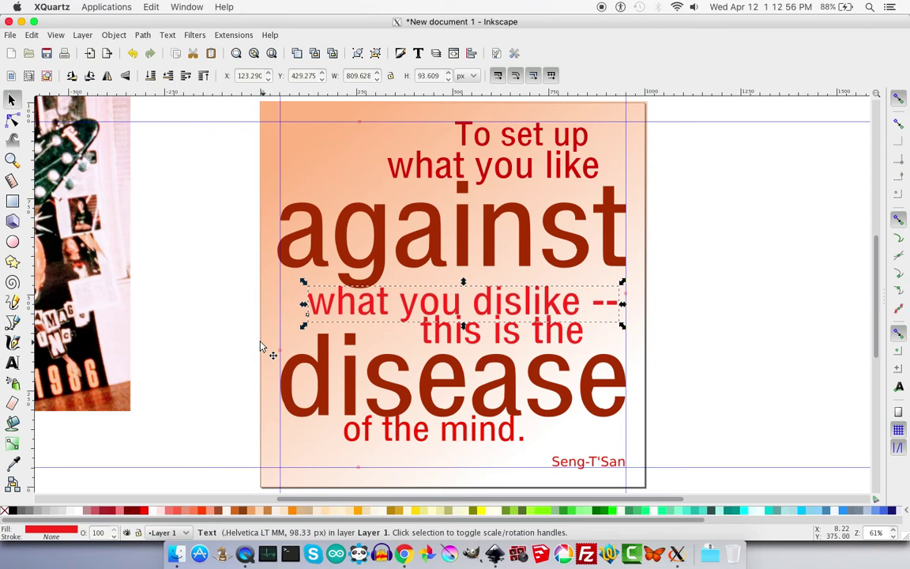
pyautogui.click(427, 332)
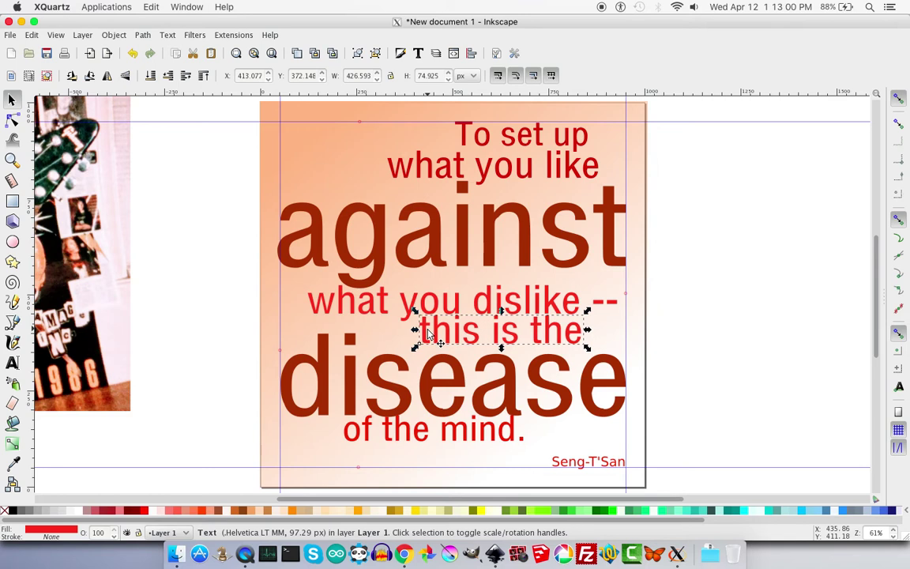
pyautogui.press('Left')
pyautogui.press('Left')
pyautogui.press('Down')
pyautogui.press('Down')
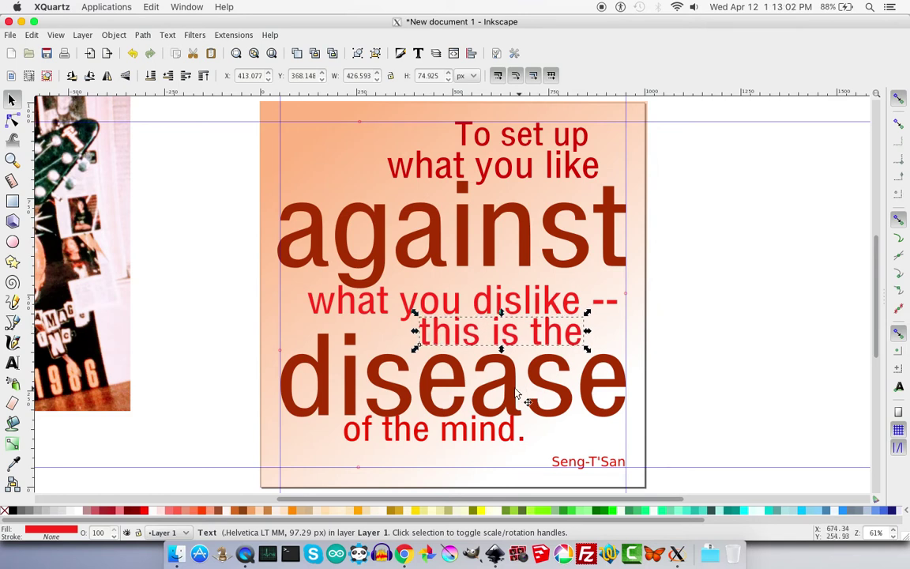
pyautogui.click(499, 433)
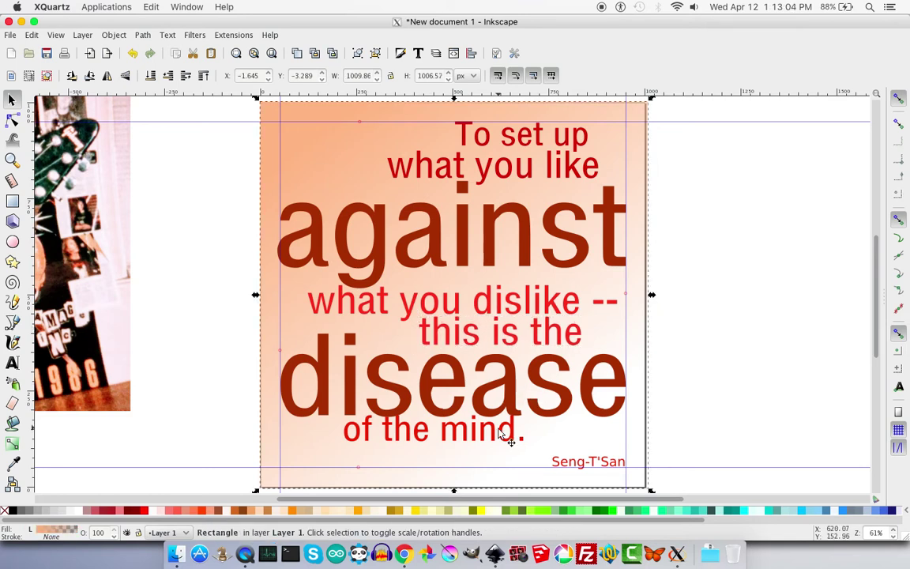
pyautogui.click(494, 437)
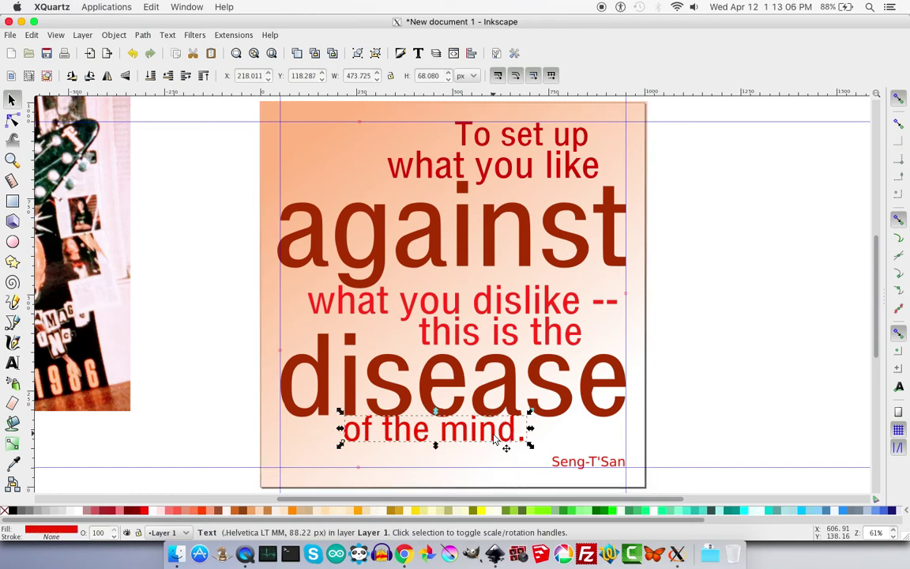
pyautogui.press('Right')
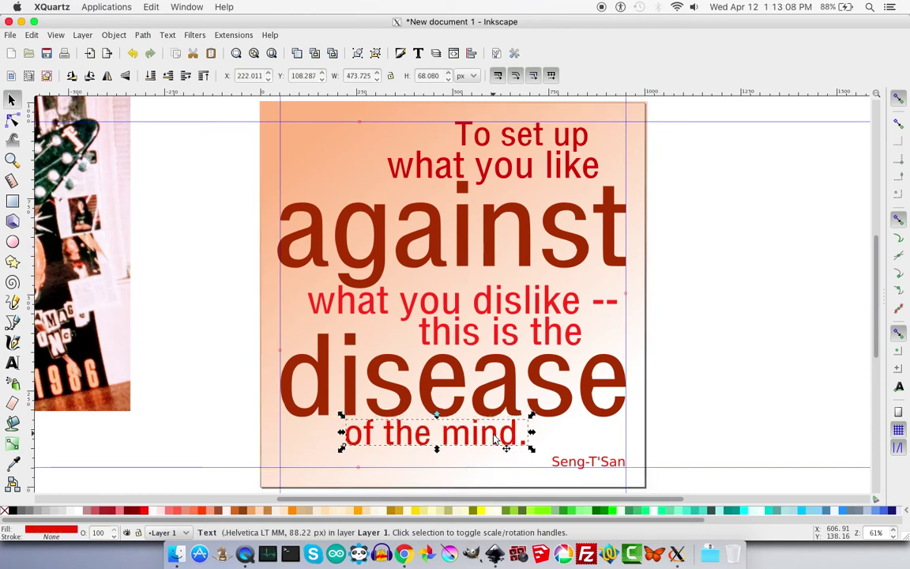
pyautogui.press('Left')
pyautogui.press('Down')
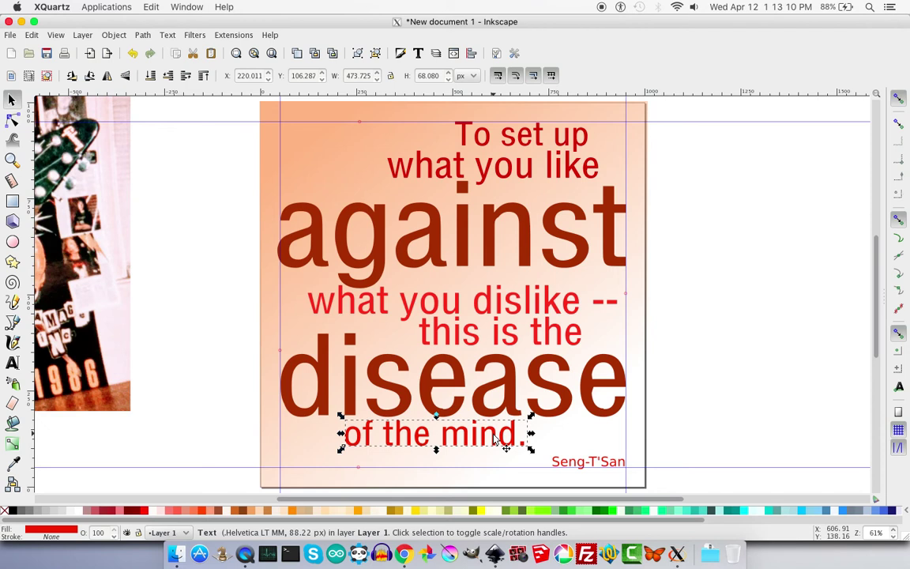
# Step: Nudge 'what you like' up and 'against' right and up, then glance at Document Properties
pyautogui.click(524, 167)
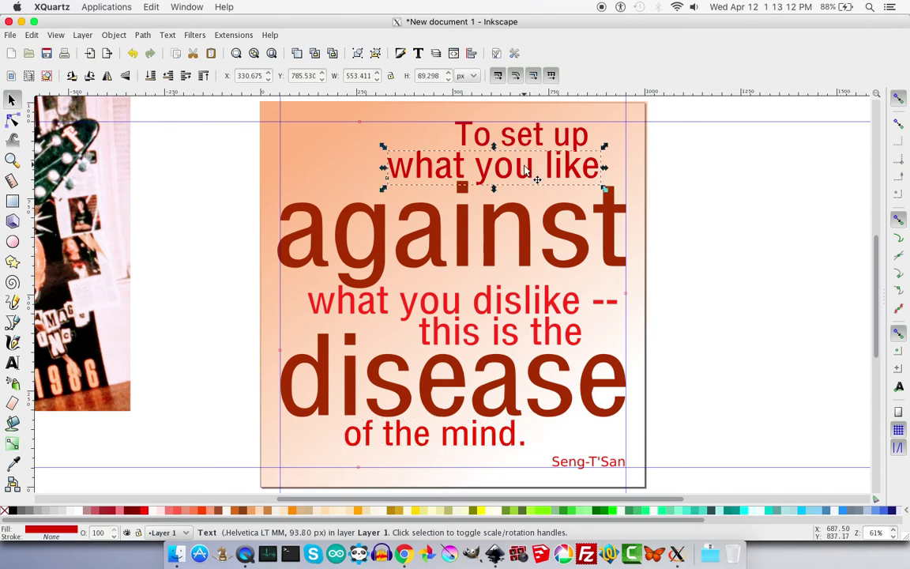
pyautogui.press('Up')
pyautogui.press('Up')
pyautogui.press('Up')
pyautogui.press('Up')
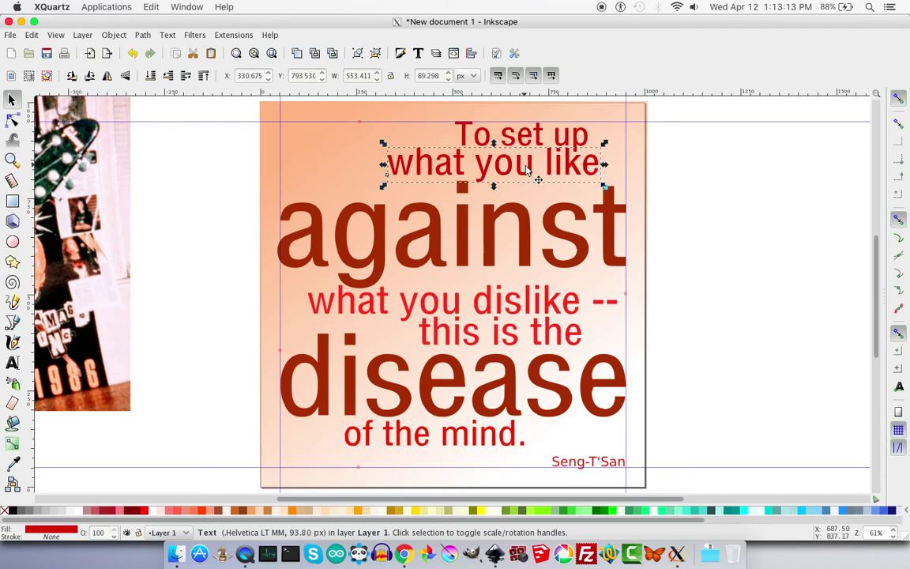
pyautogui.click(729, 230)
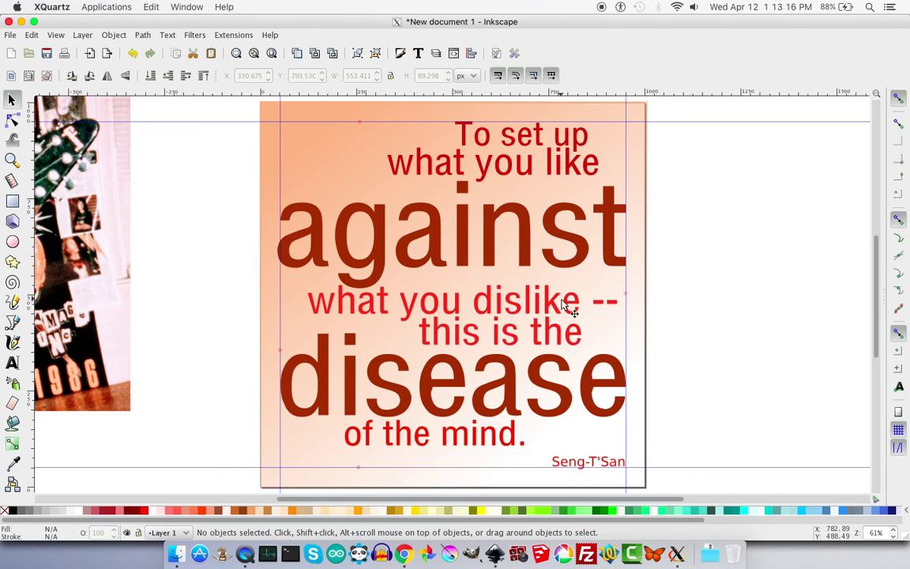
pyautogui.click(525, 248)
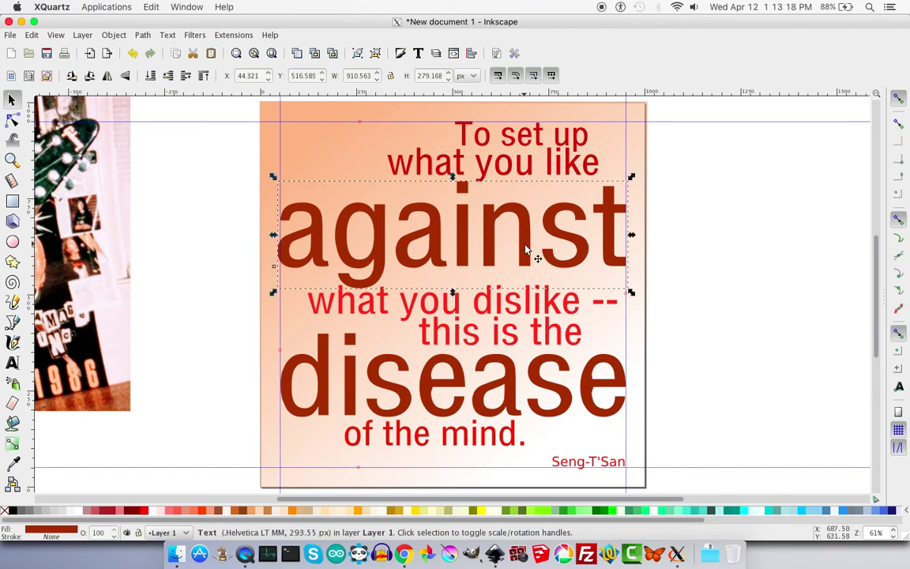
pyautogui.press('Right')
pyautogui.press('Up')
pyautogui.press('Up')
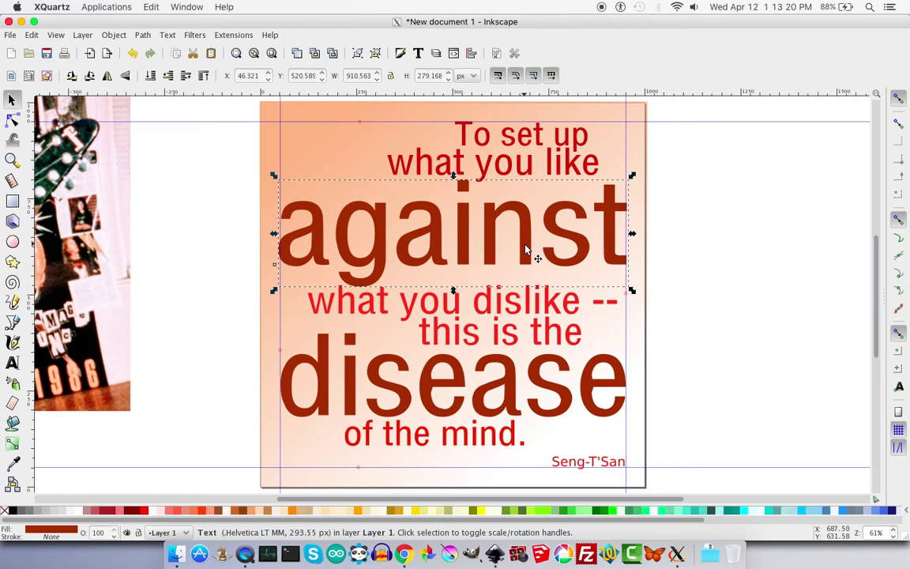
pyautogui.press('Right')
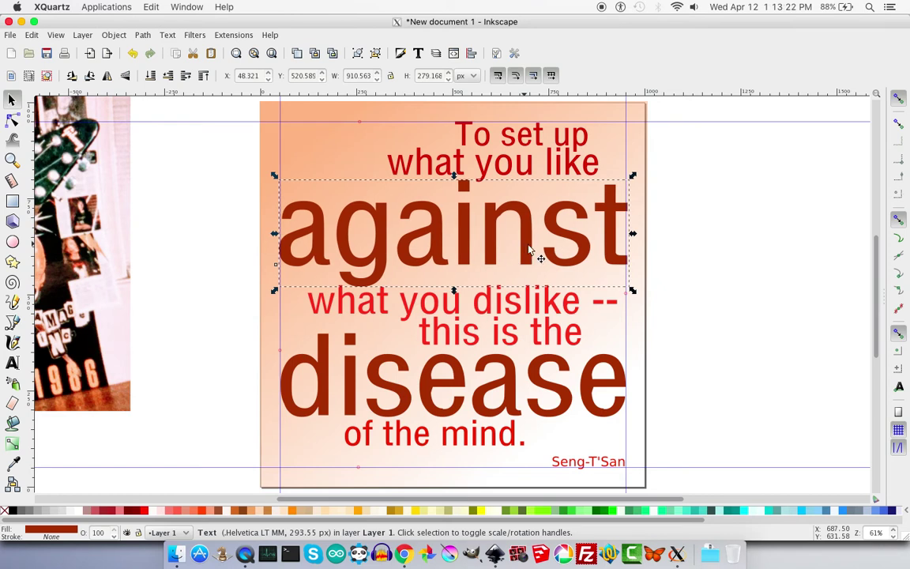
pyautogui.click(690, 251)
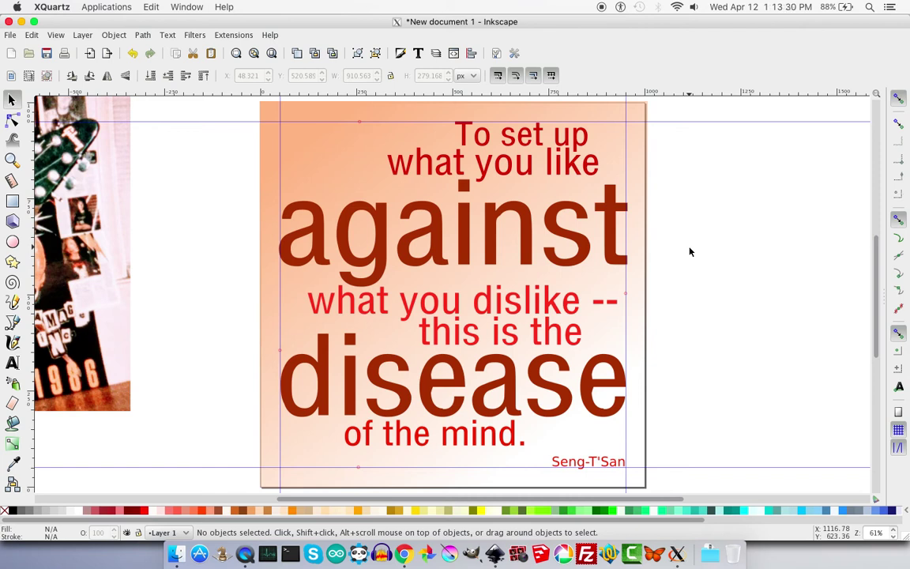
pyautogui.click(496, 54)
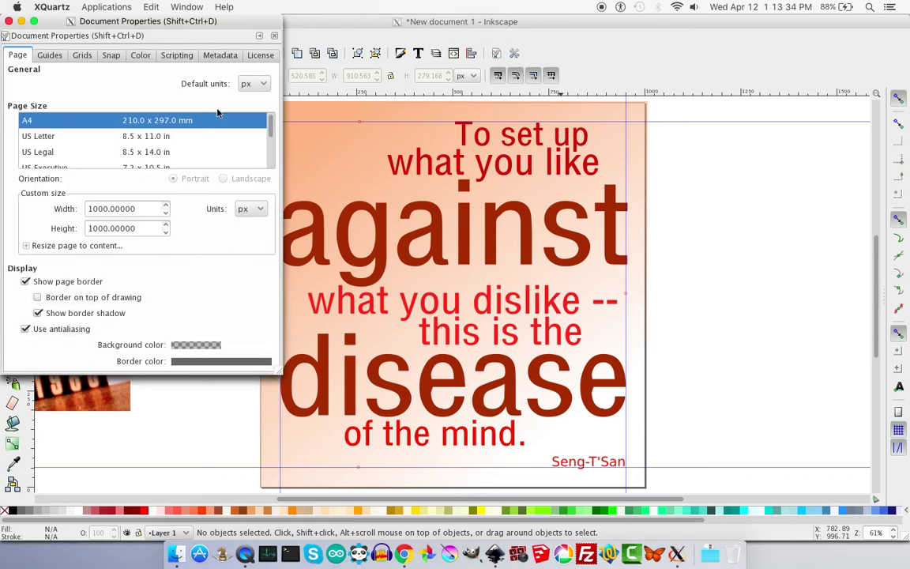
pyautogui.click(8, 22)
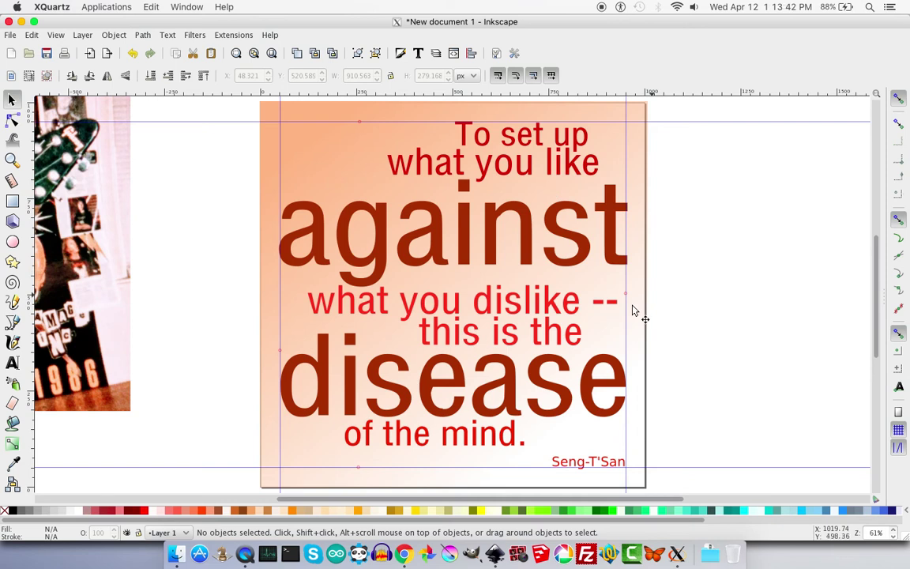
# Step: Apply the HeronSans font to 'against' and 'disease' in the Text and Font dialog
pyautogui.click(543, 386)
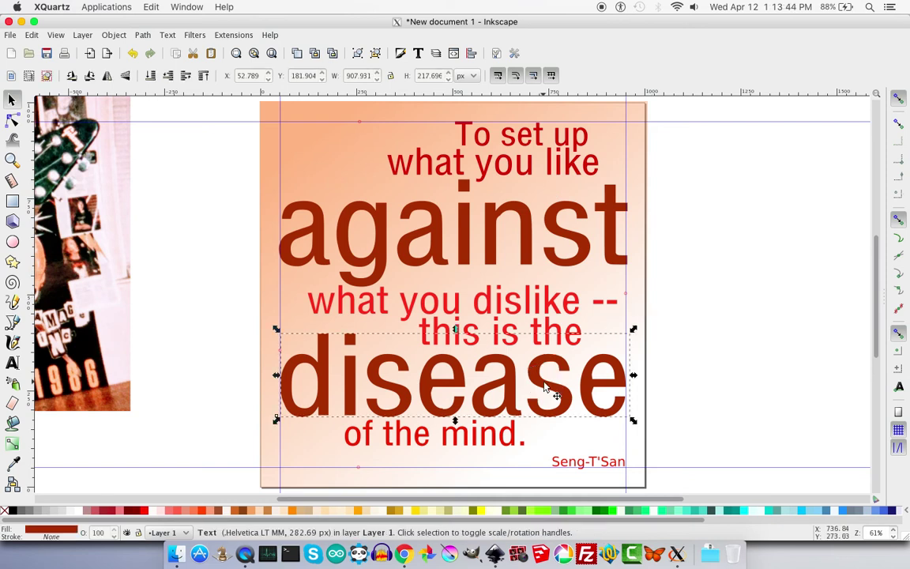
pyautogui.keyDown('shift'); pyautogui.click(495, 214); pyautogui.keyUp('shift')
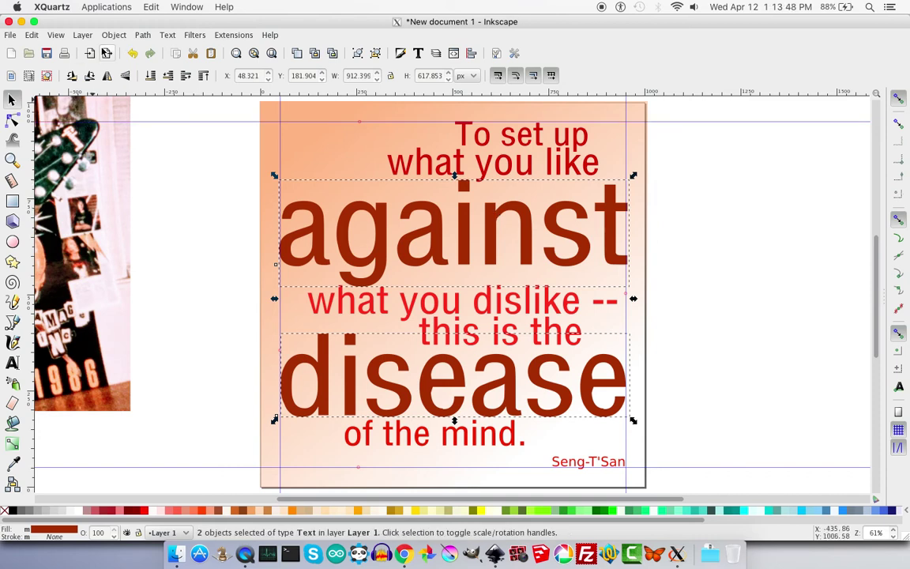
pyautogui.click(417, 53)
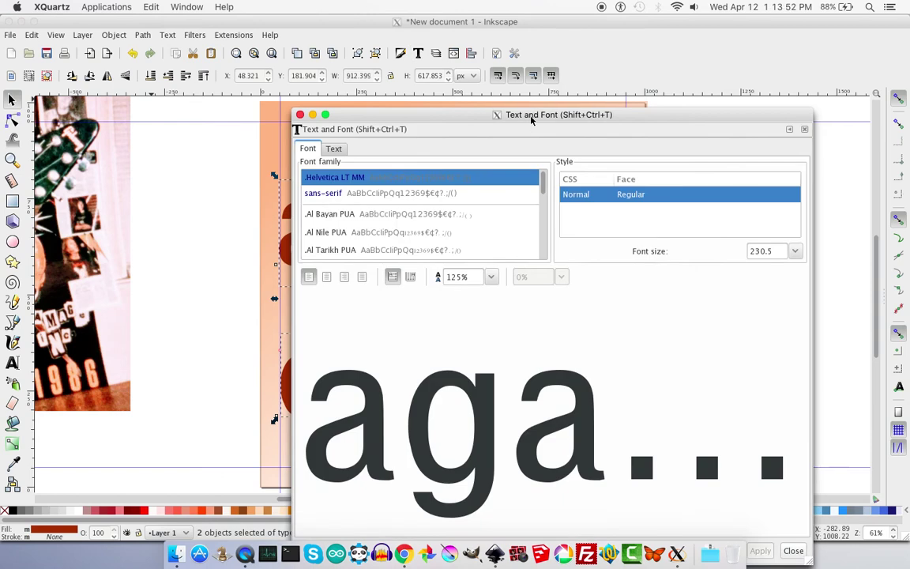
pyautogui.moveTo(532, 115); pyautogui.dragTo(392, 10)
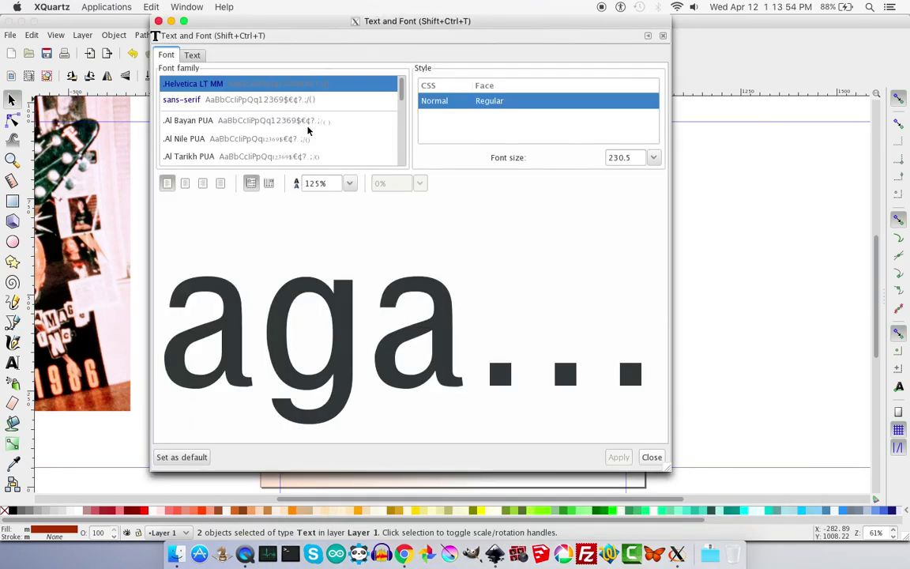
pyautogui.scroll(-15, 308, 131)
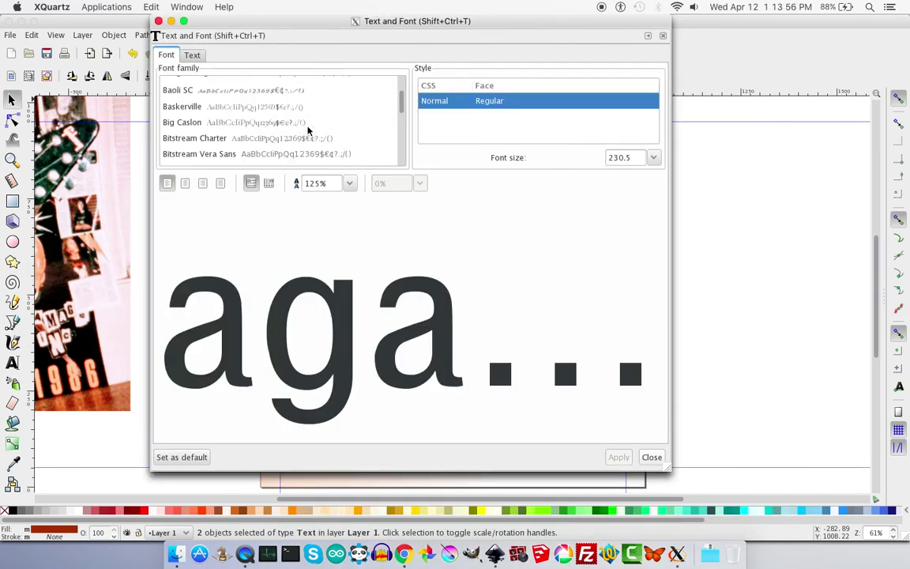
pyautogui.scroll(-20, 308, 131)
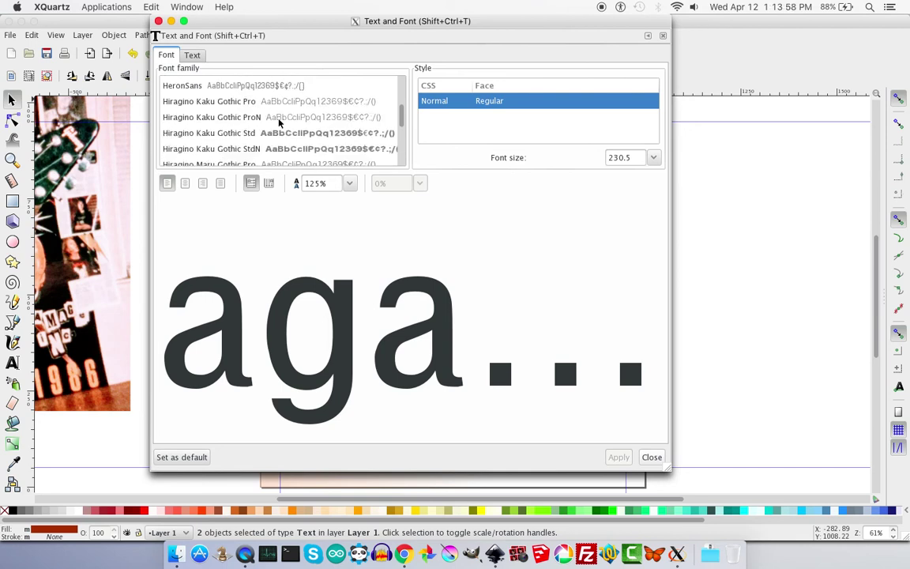
pyautogui.scroll(-3, 278, 123)
pyautogui.scroll(6, 275, 121)
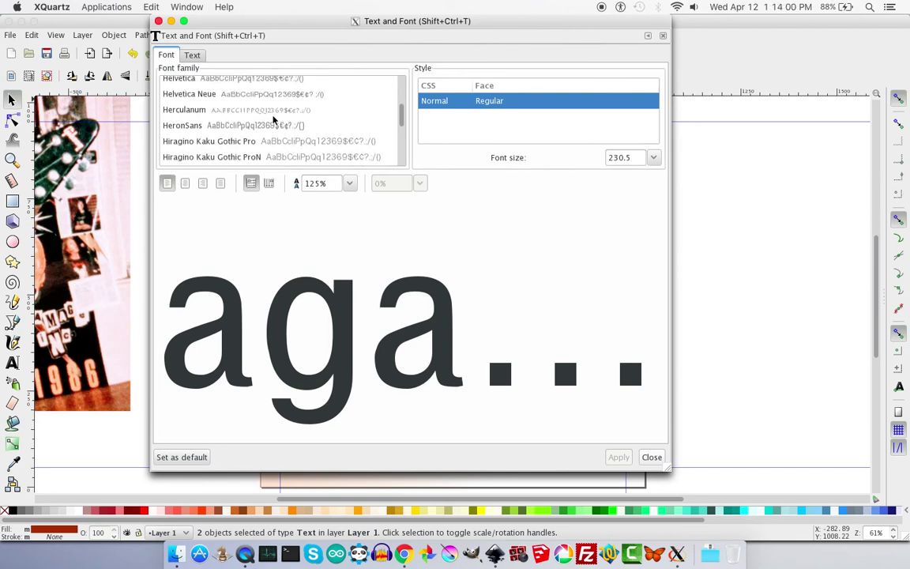
pyautogui.click(252, 94)
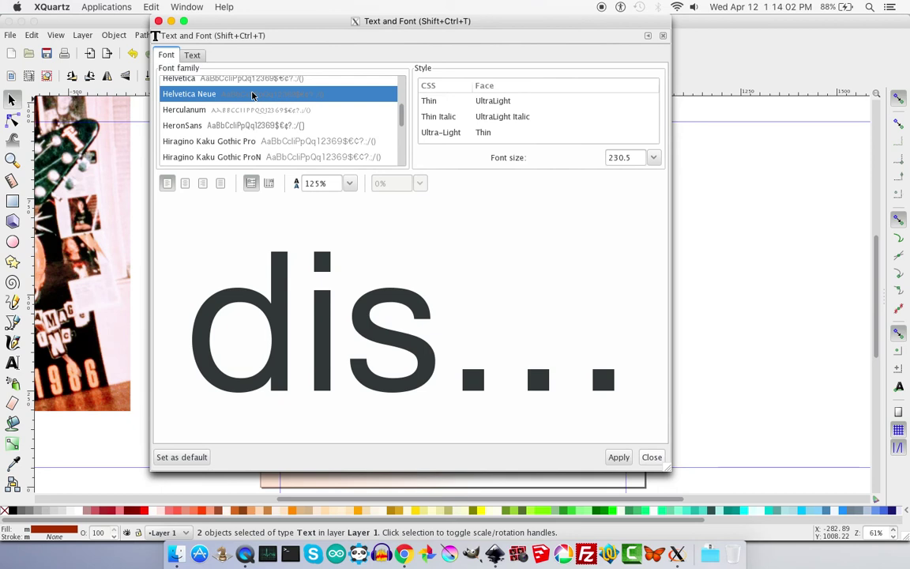
pyautogui.click(204, 107)
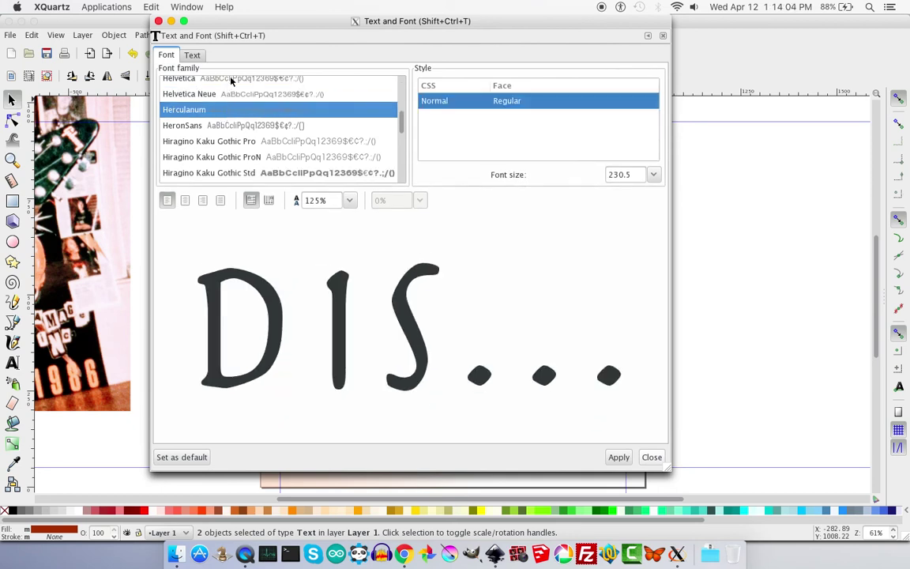
pyautogui.click(230, 81)
pyautogui.click(223, 134)
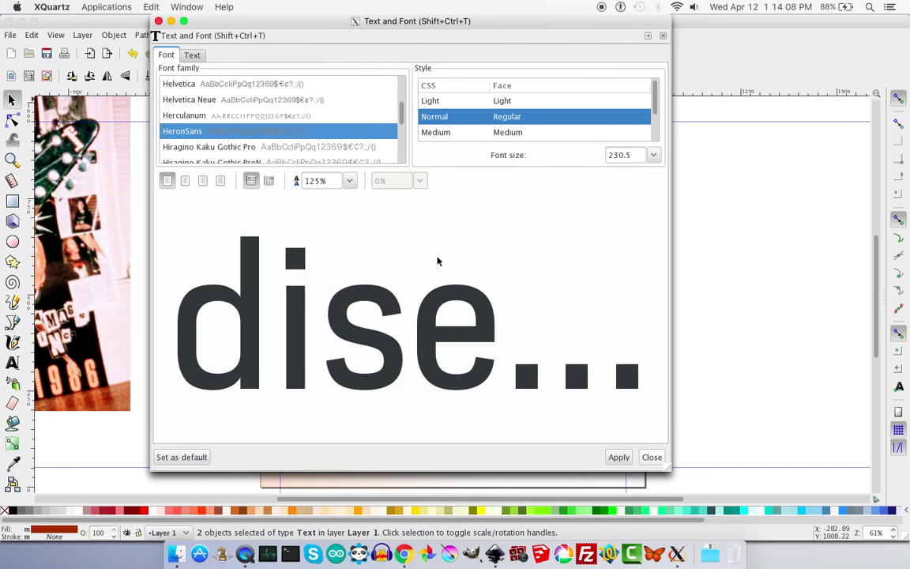
pyautogui.click(619, 457)
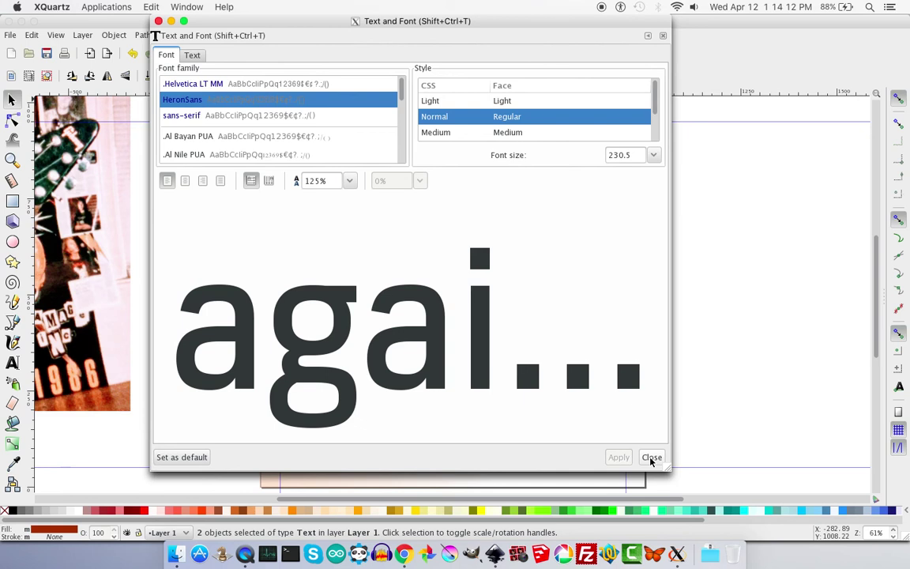
pyautogui.click(652, 458)
# Step: Widen 'against' across the card and nudge it and the 'what you dislike --' line down
pyautogui.click(701, 294)
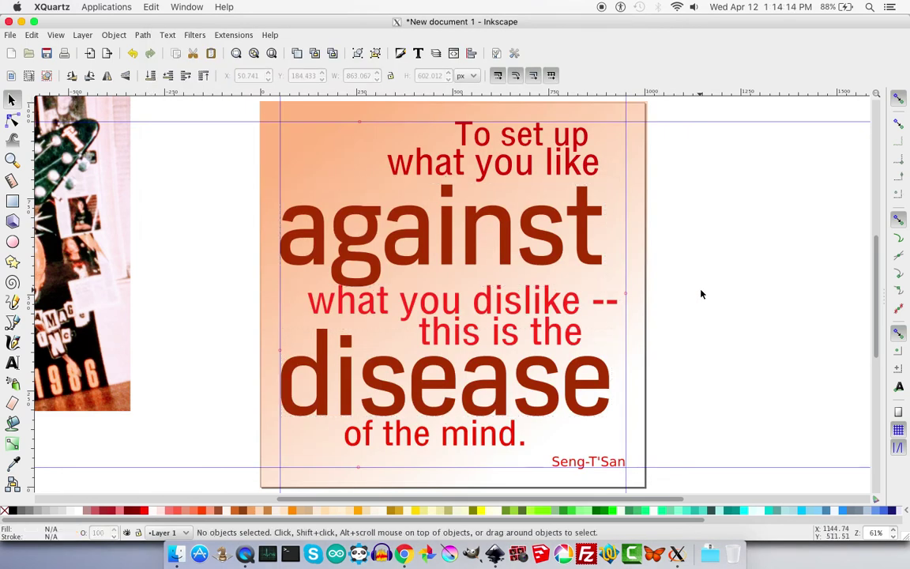
pyautogui.click(592, 255)
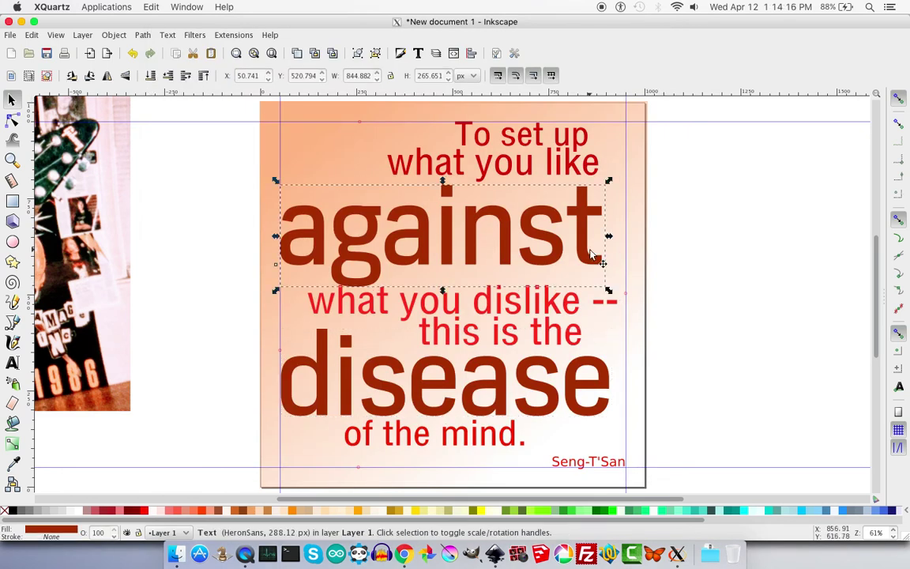
pyautogui.moveTo(608, 180); pyautogui.dragTo(634, 177)
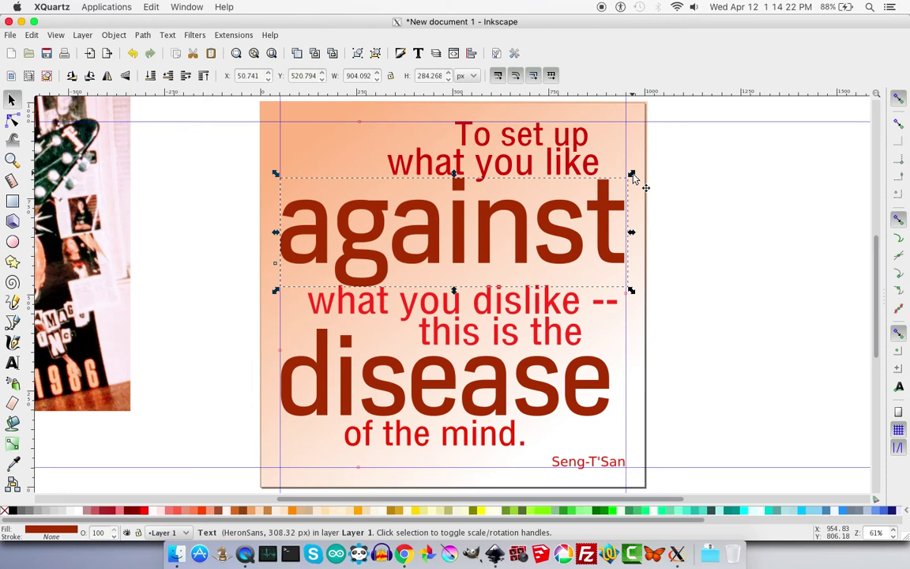
pyautogui.press('Down')
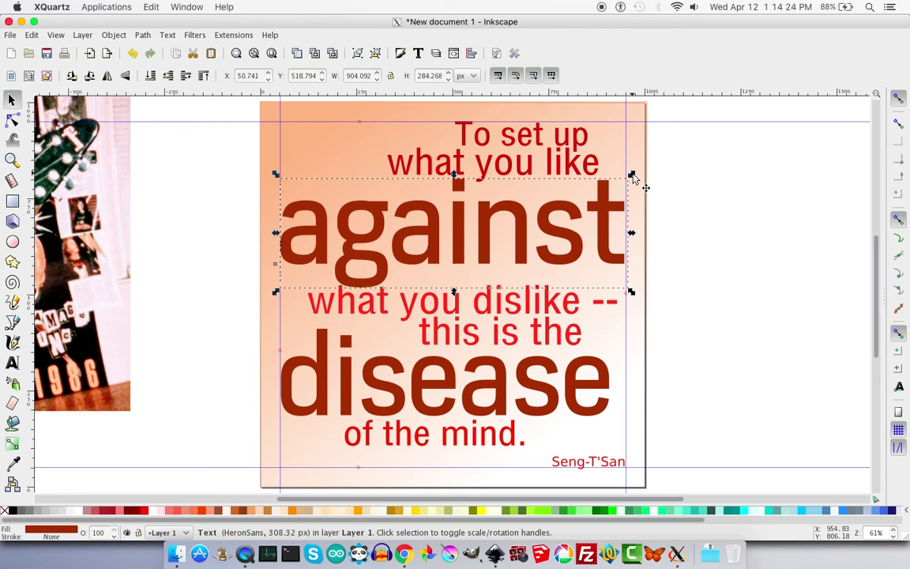
pyautogui.click(529, 306)
pyautogui.press('Down')
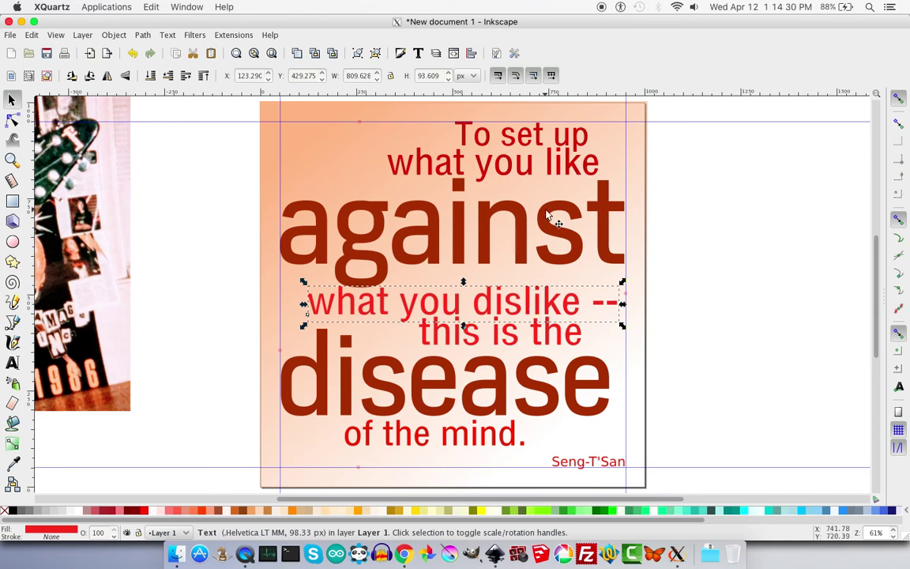
# Step: Shift 'of the mind.' left and down and shrink it slightly
pyautogui.click(542, 145)
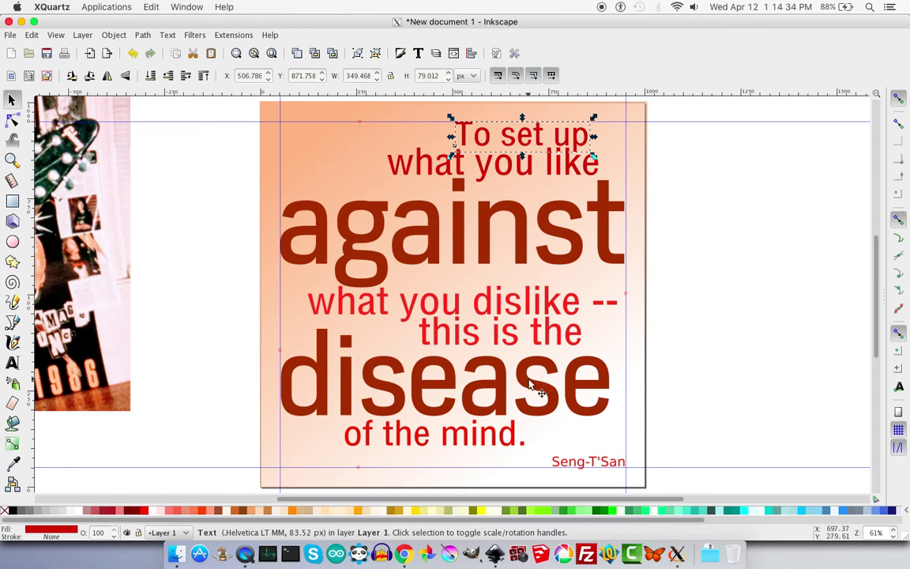
pyautogui.click(490, 440)
pyautogui.press('Left')
pyautogui.press('Left')
pyautogui.press('Left')
pyautogui.press('Left')
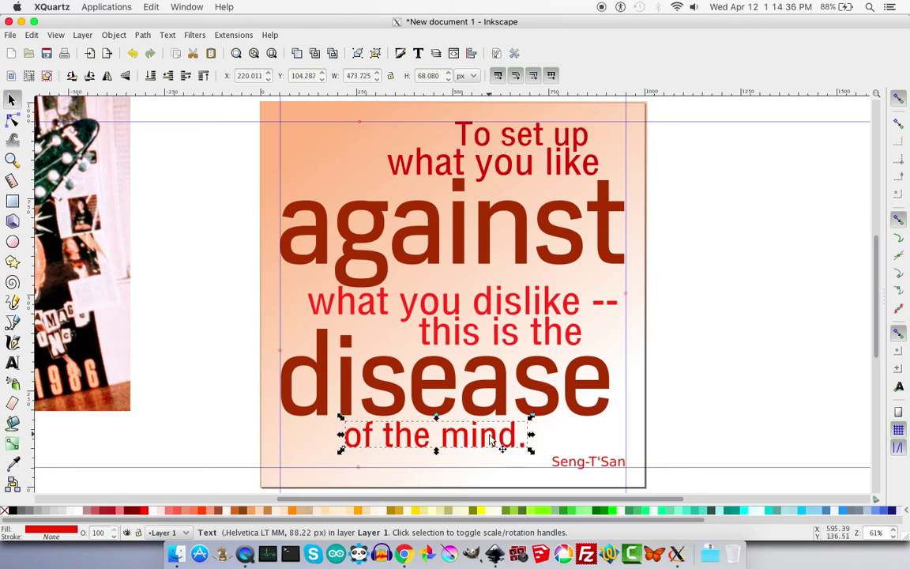
pyautogui.press('Down')
pyautogui.press('Down')
pyautogui.press('Left')
pyautogui.press('Left')
pyautogui.press('Left')
pyautogui.press('Left')
pyautogui.press('Left')
pyautogui.press('Left')
pyautogui.press('Left')
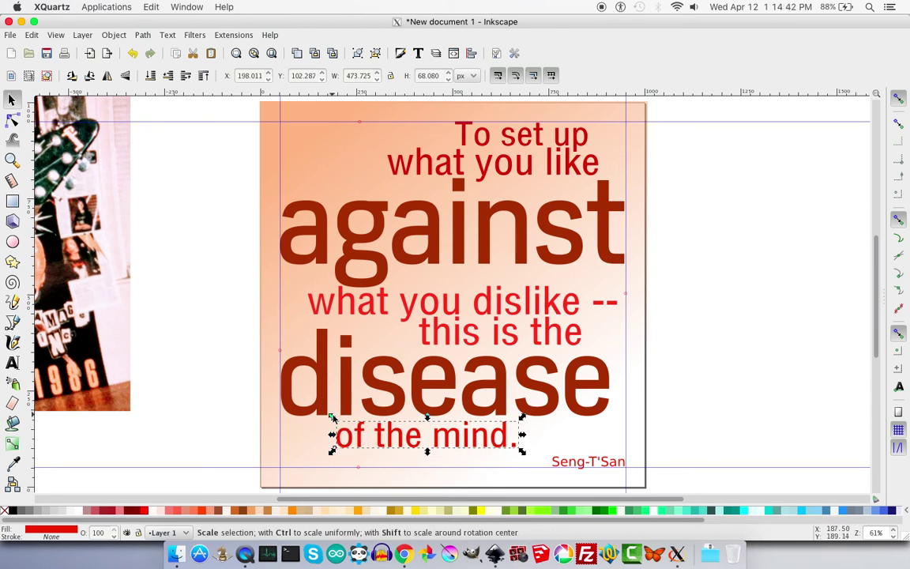
pyautogui.moveTo(333, 416); pyautogui.dragTo(324, 417)
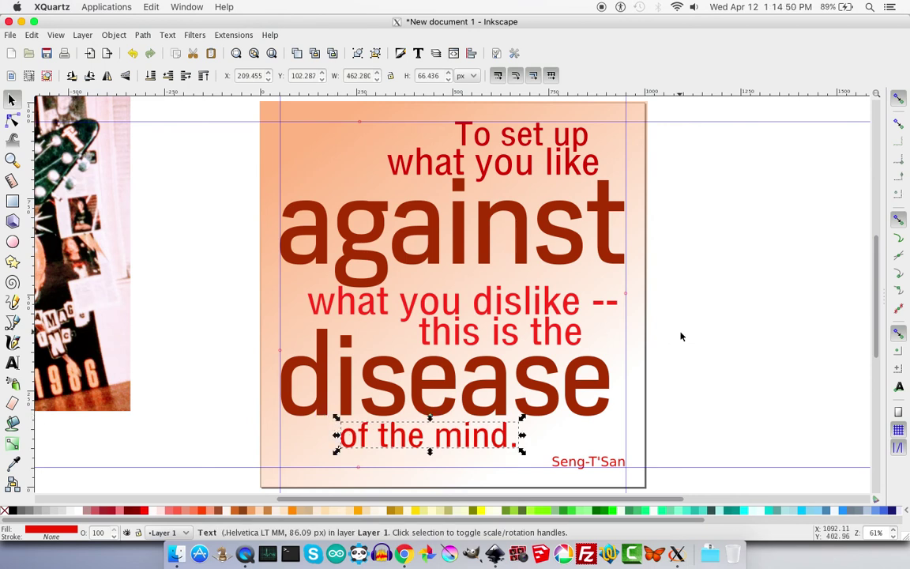
pyautogui.click(720, 329)
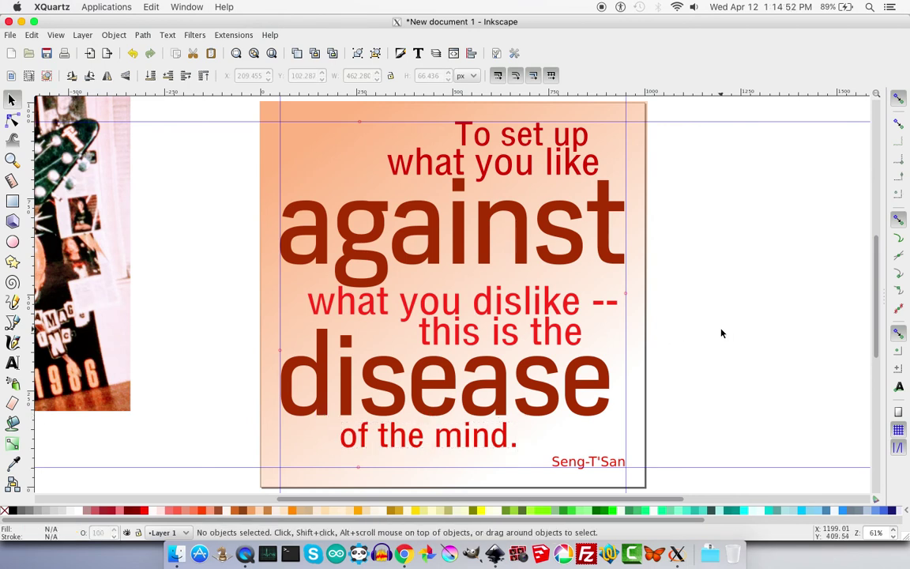
# Step: Stretch 'disease' to about 903 px wide at the right guide and nudge it up
pyautogui.click(576, 383)
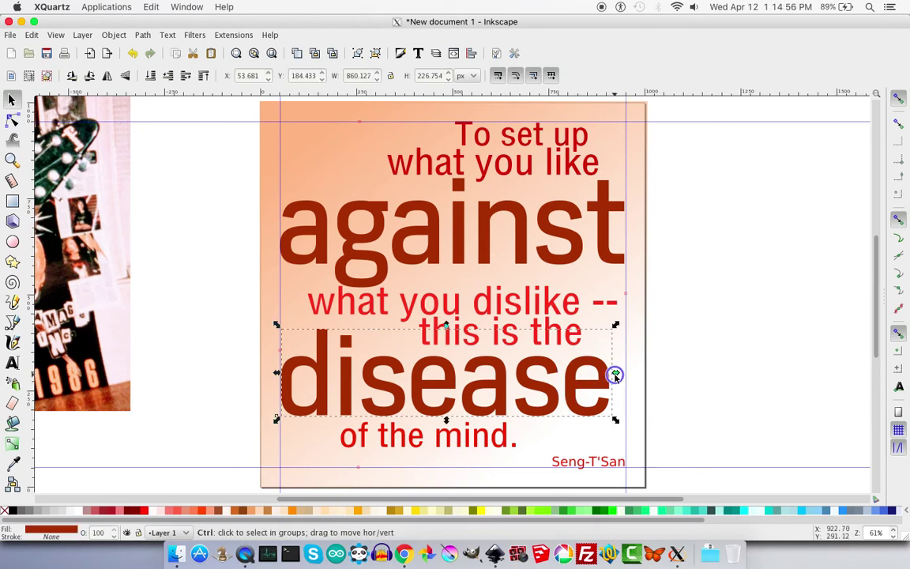
pyautogui.moveTo(615, 375); pyautogui.dragTo(631, 379)
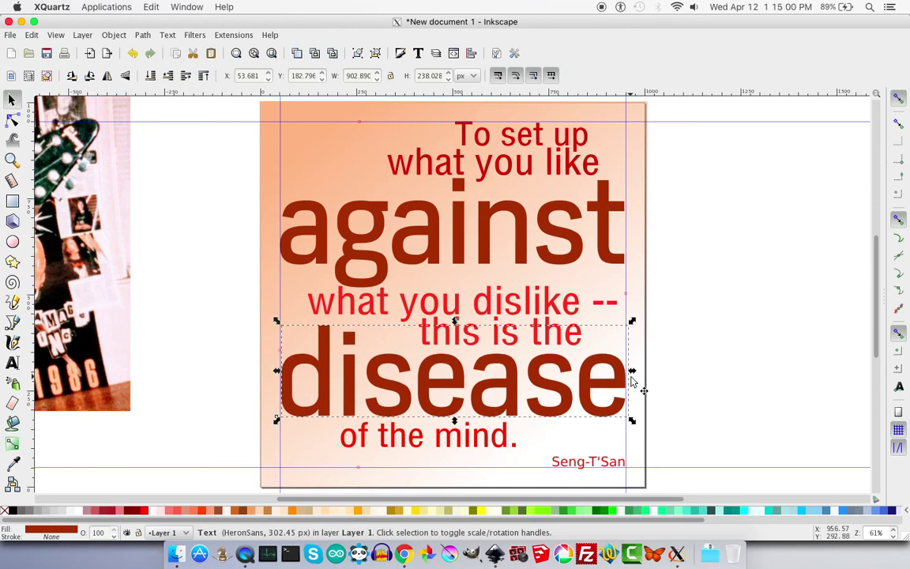
pyautogui.press('Up')
pyautogui.click(738, 339)
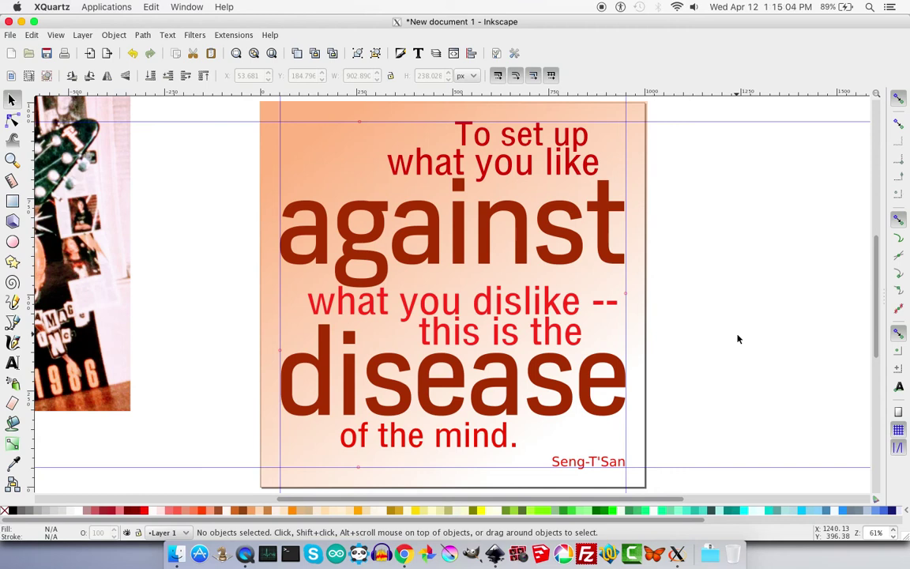
# Step: Save the card as 'disease of the mind.svg' in the Documents folder
pyautogui.click(46, 54)
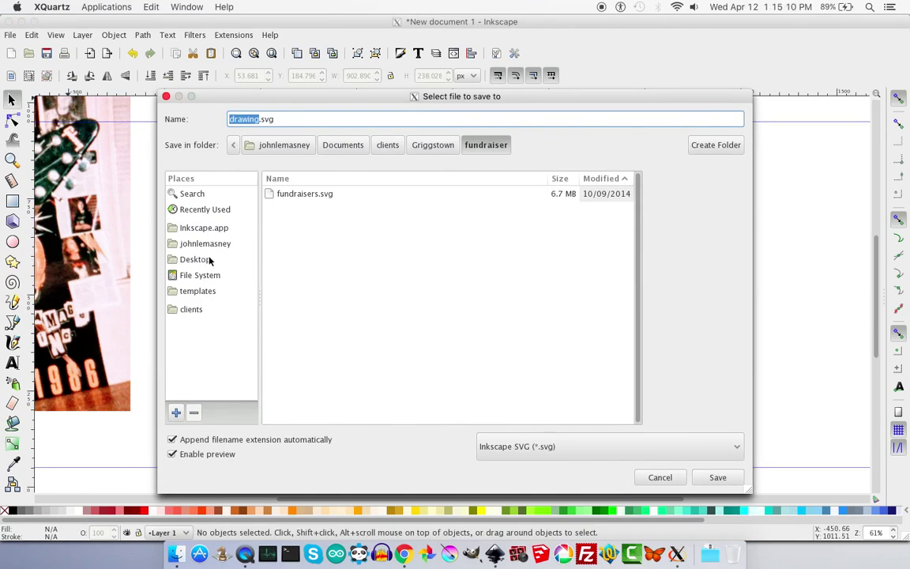
pyautogui.click(237, 244)
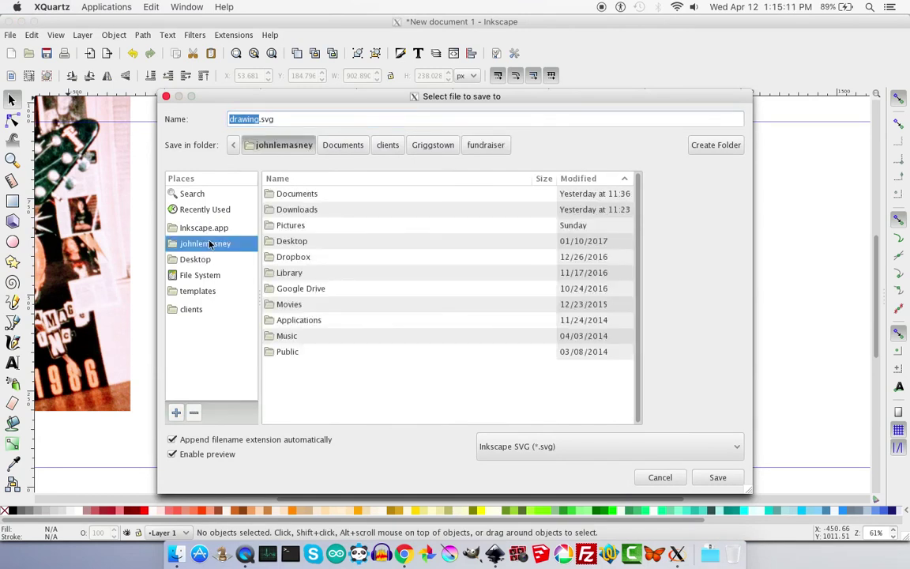
pyautogui.click(348, 145)
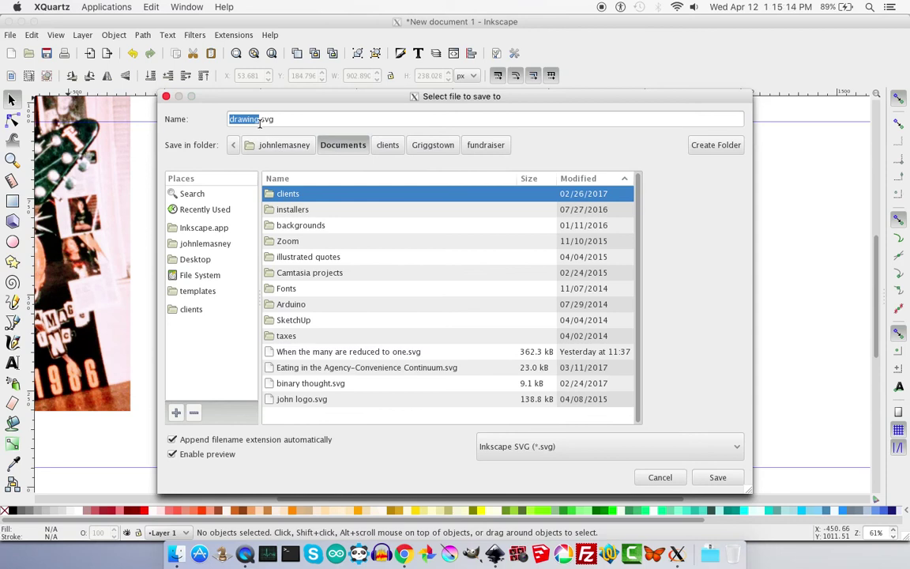
pyautogui.moveTo(259, 122); pyautogui.dragTo(229, 120)
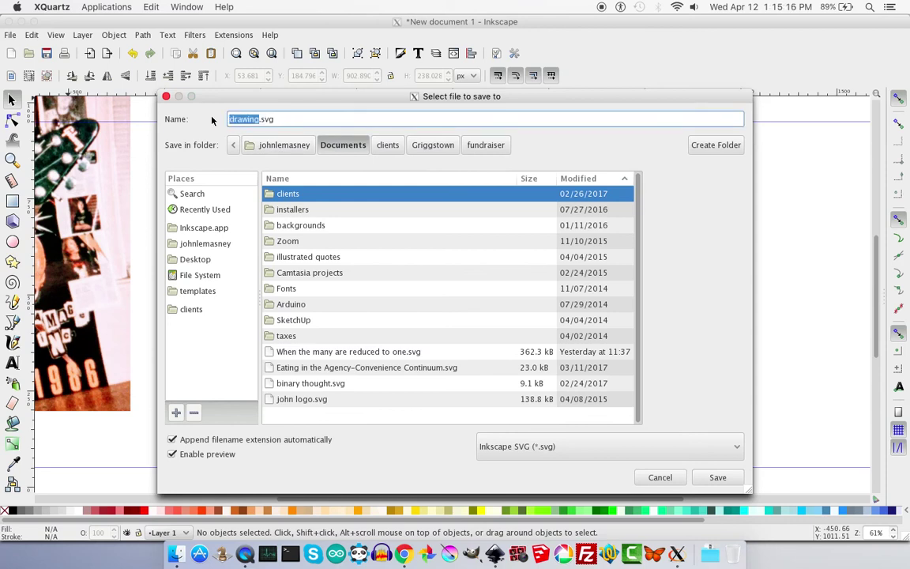
pyautogui.write('disease of the mind')
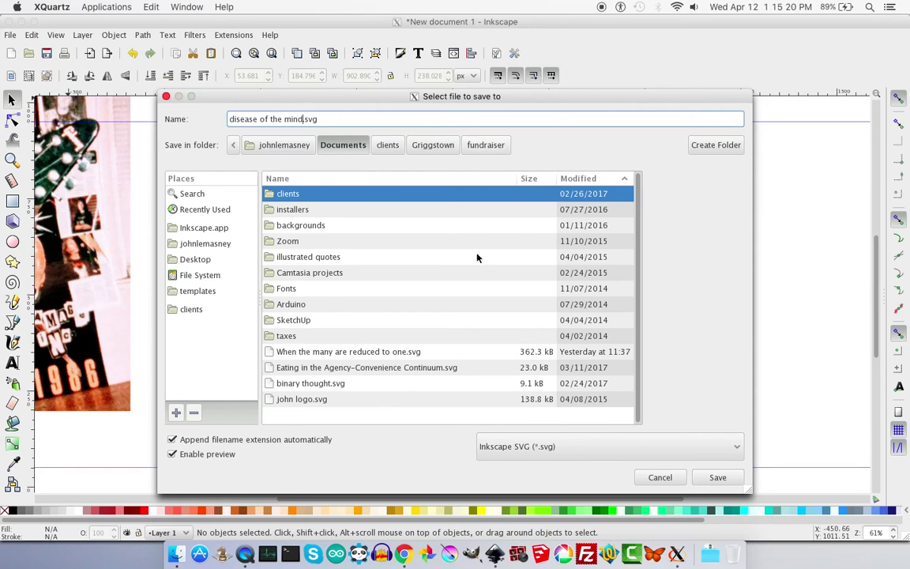
pyautogui.click(724, 477)
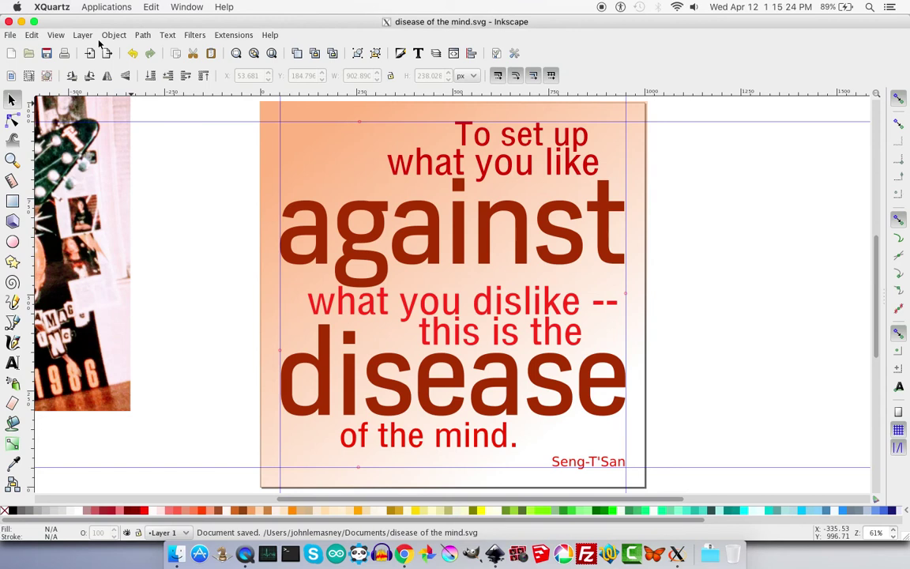
# Step: Export the full 1000×1000 page as 'disease of the mind.png' in Documents, closing the panel when complete
pyautogui.click(107, 53)
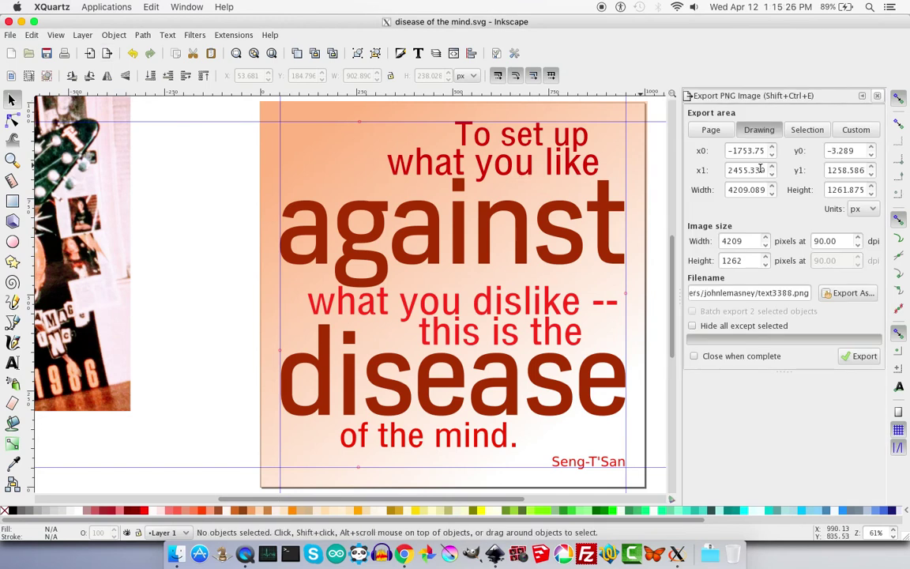
pyautogui.click(715, 131)
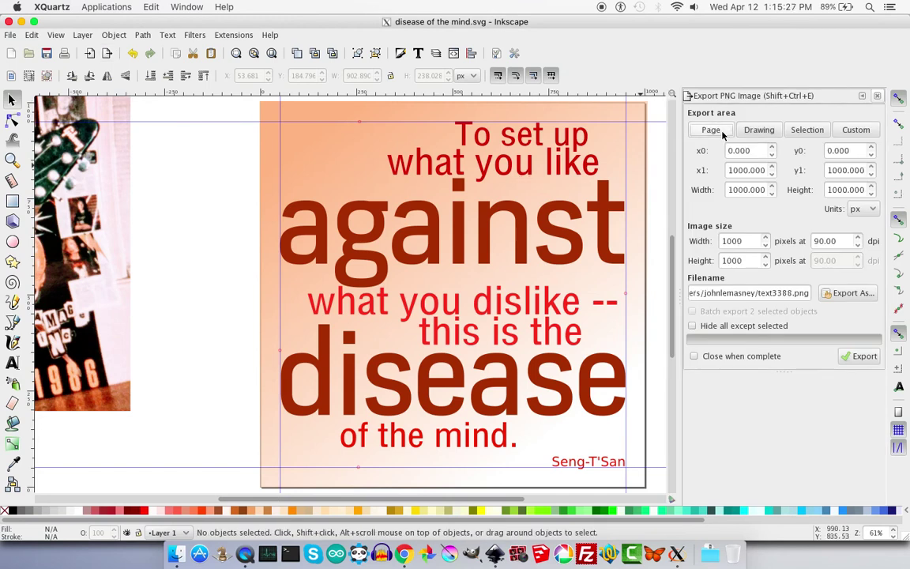
pyautogui.click(838, 293)
pyautogui.doubleClick(314, 194)
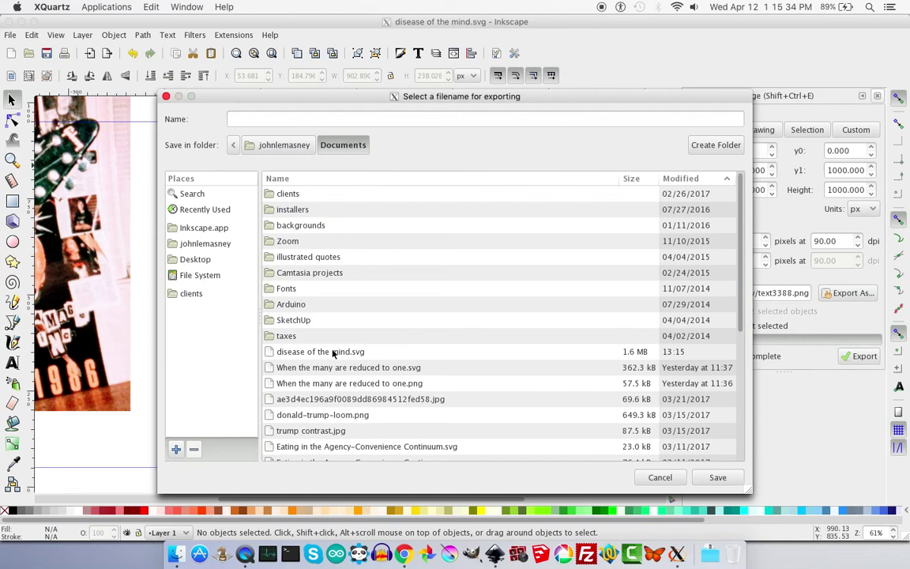
pyautogui.click(333, 352)
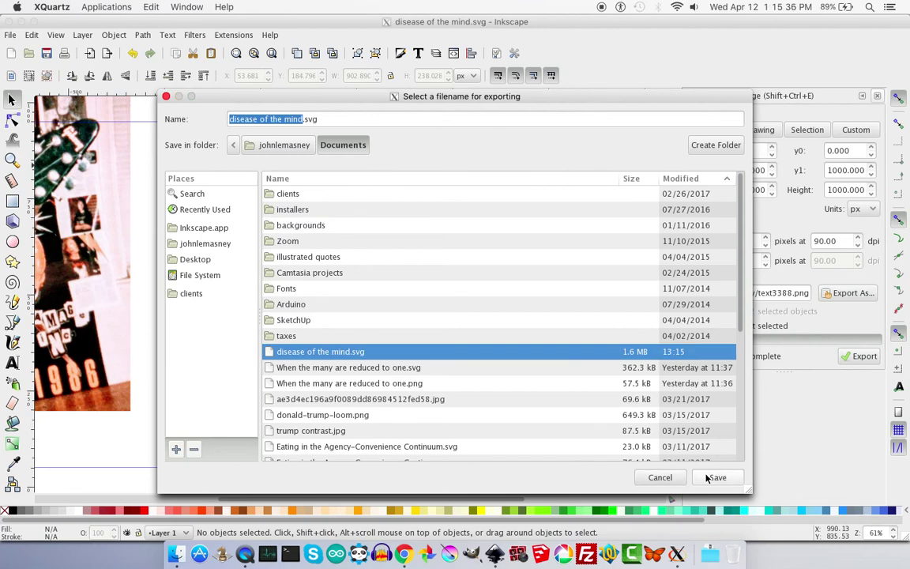
pyautogui.click(343, 117)
pyautogui.press('BackSpace')
pyautogui.press('BackSpace')
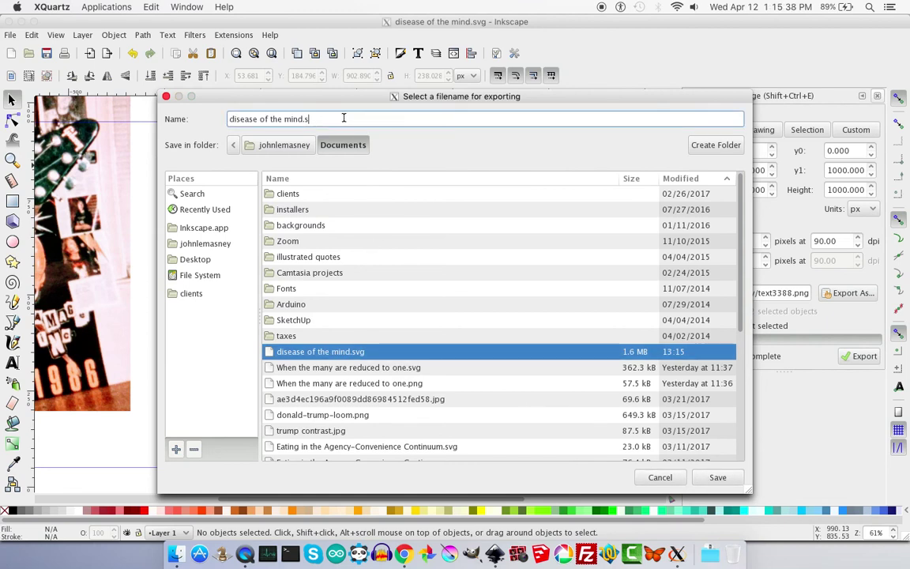
pyautogui.press('BackSpace')
pyautogui.write('png')
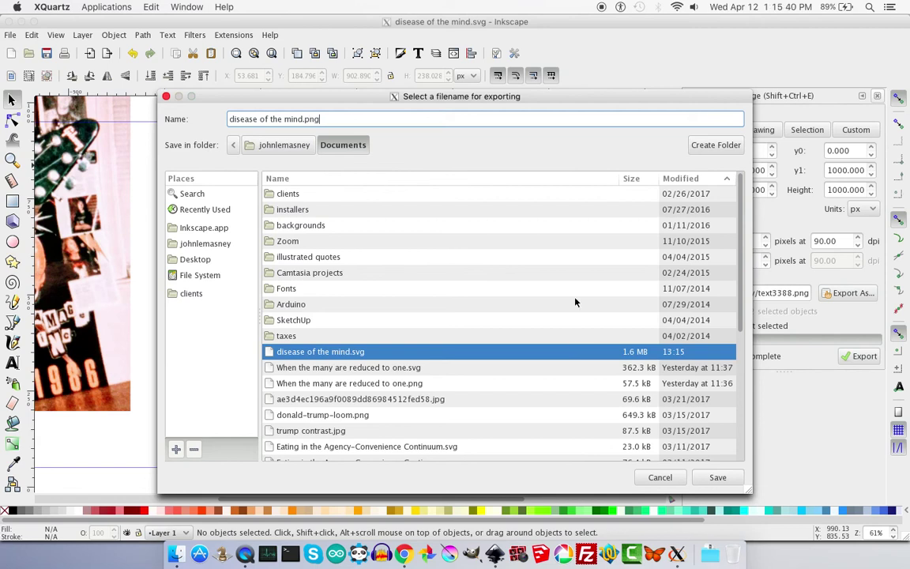
pyautogui.click(717, 477)
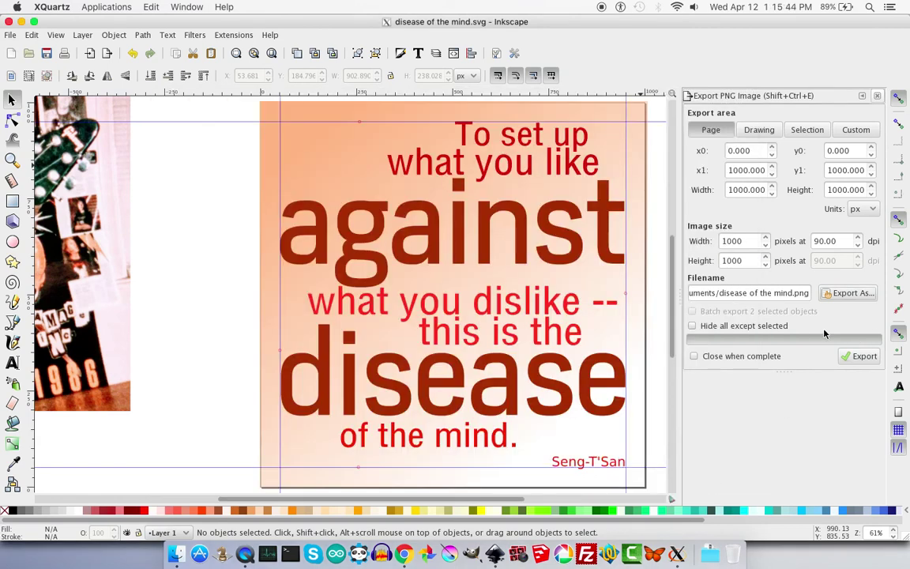
pyautogui.click(734, 356)
pyautogui.click(862, 357)
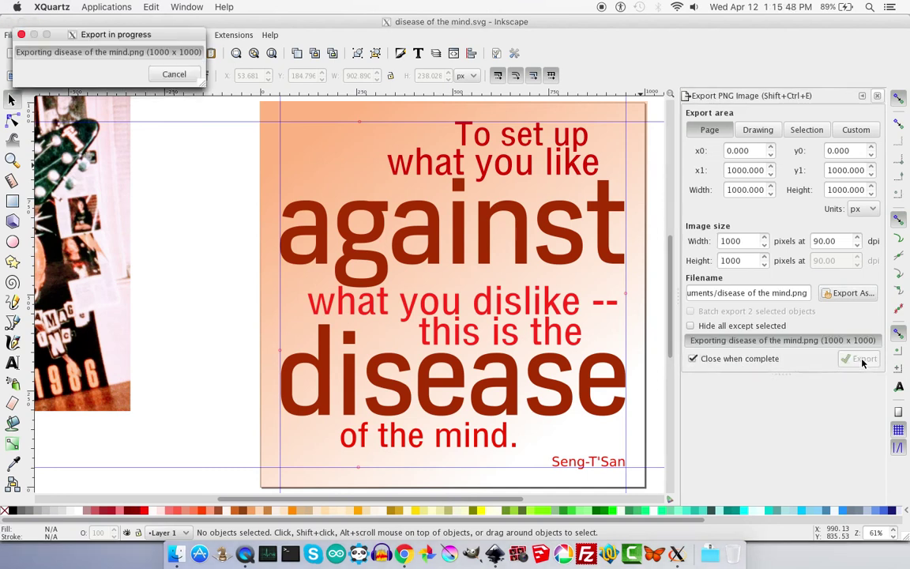